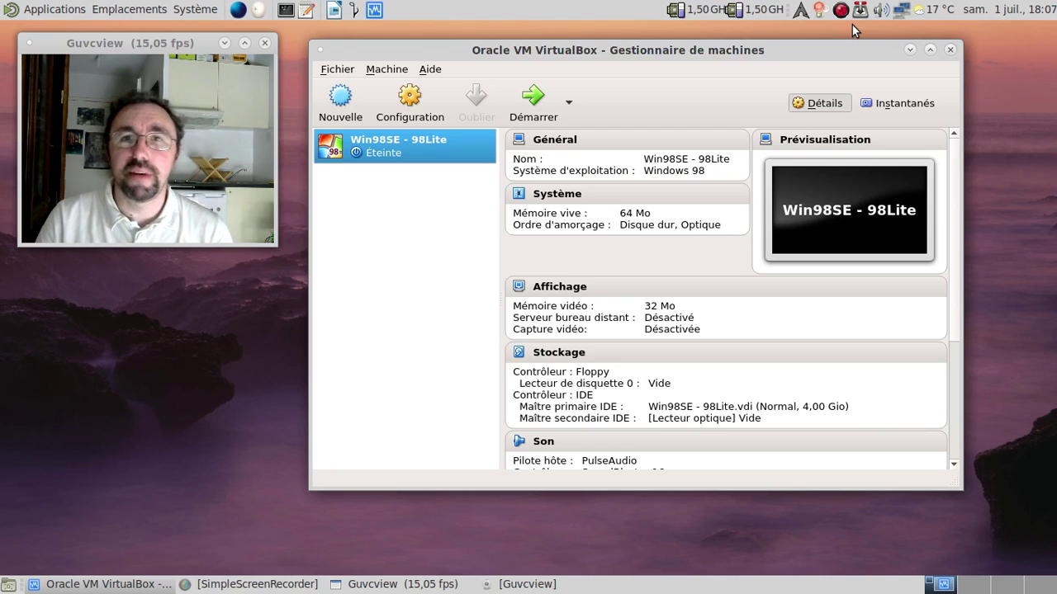
Start the Win98SE - 98Lite virtual machine and log on to Windows 98 with a blank network password.
left_click(551, 96)
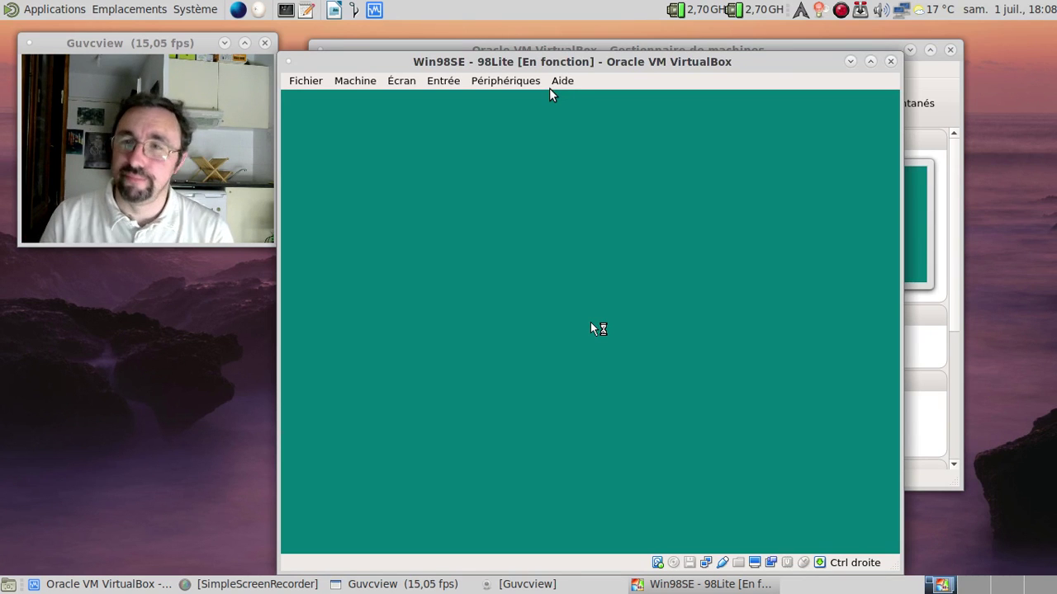
left_click_drag(565, 62, 558, 33)
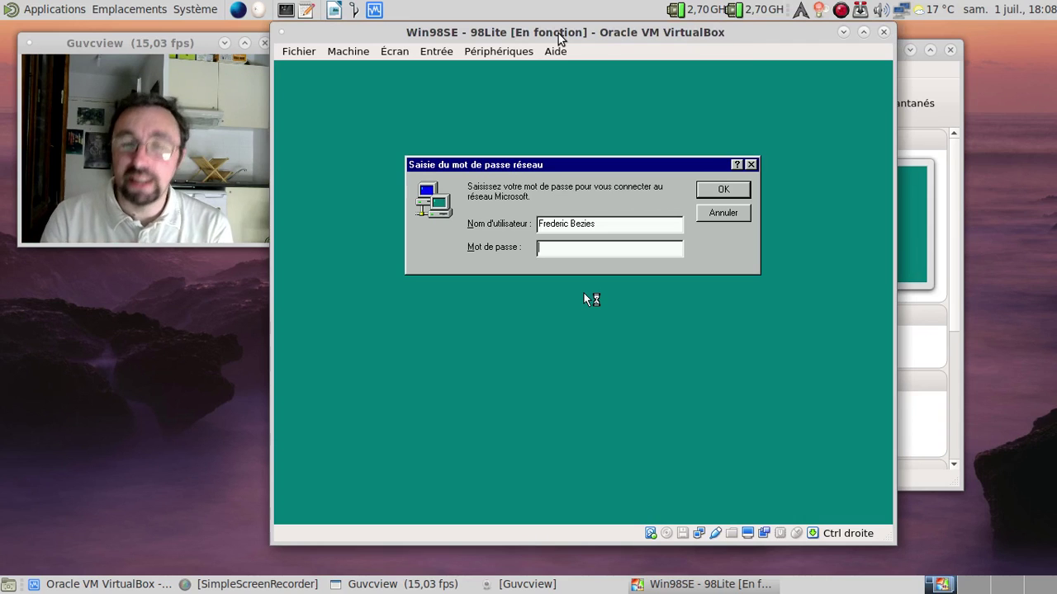
key("Return")
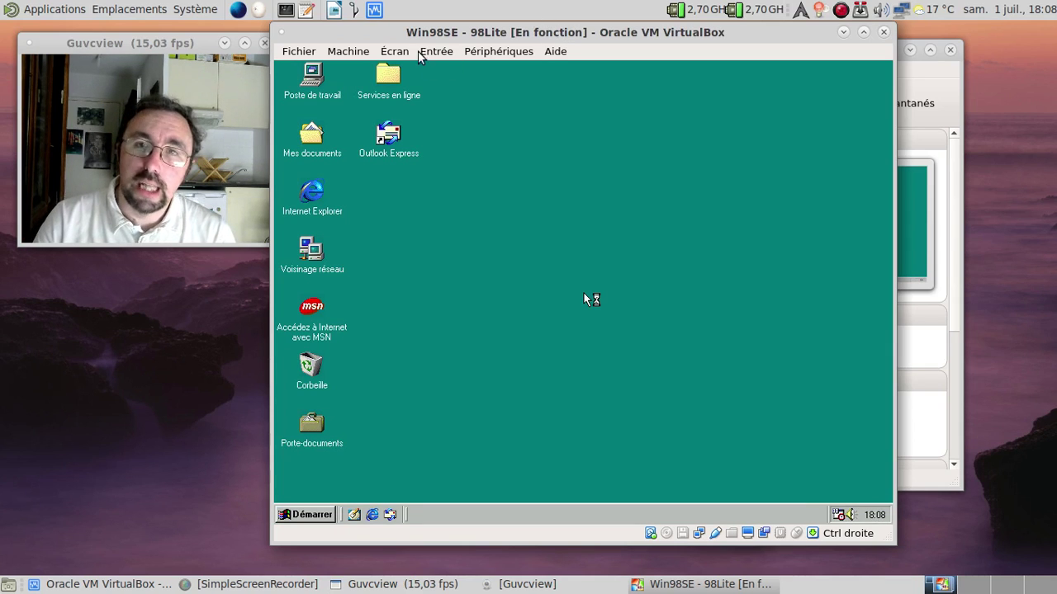
Close the Windows 98 welcome window and delete the MSN Internet access icon from the desktop.
left_click(306, 321)
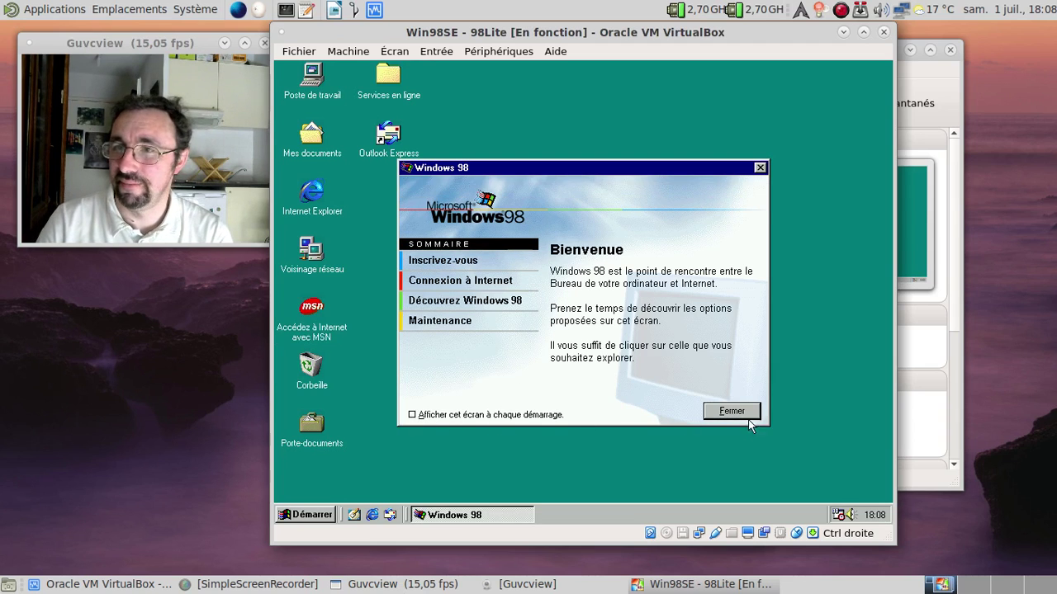
left_click(730, 411)
left_click_drag(317, 312, 317, 372)
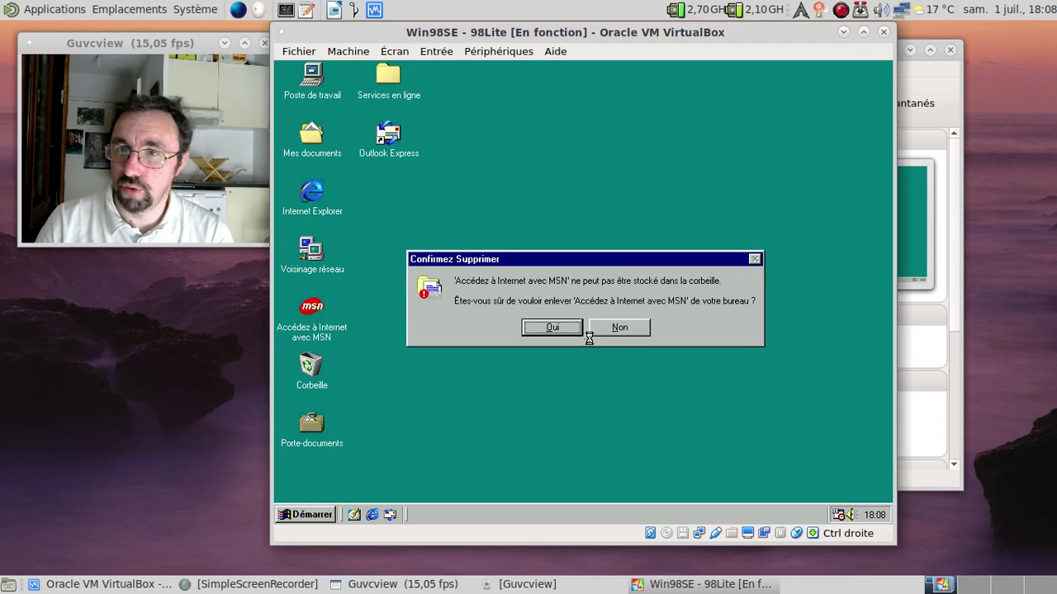
left_click(568, 333)
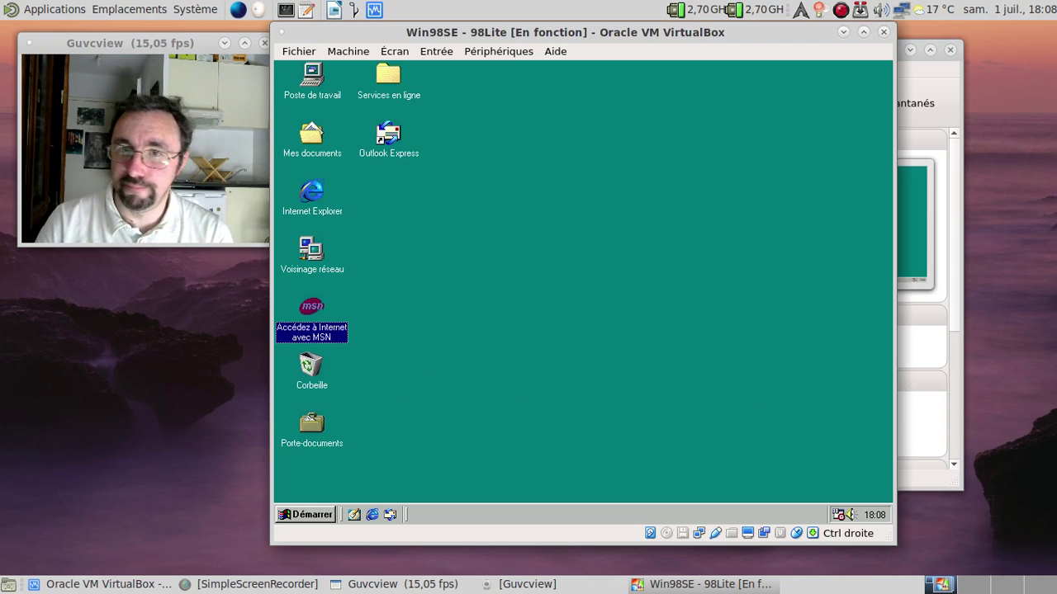
Launch Internet Explorer and complete its connection wizard with manual setup, a local network (LAN), automatic proxy detection and no mail account.
left_click(330, 211)
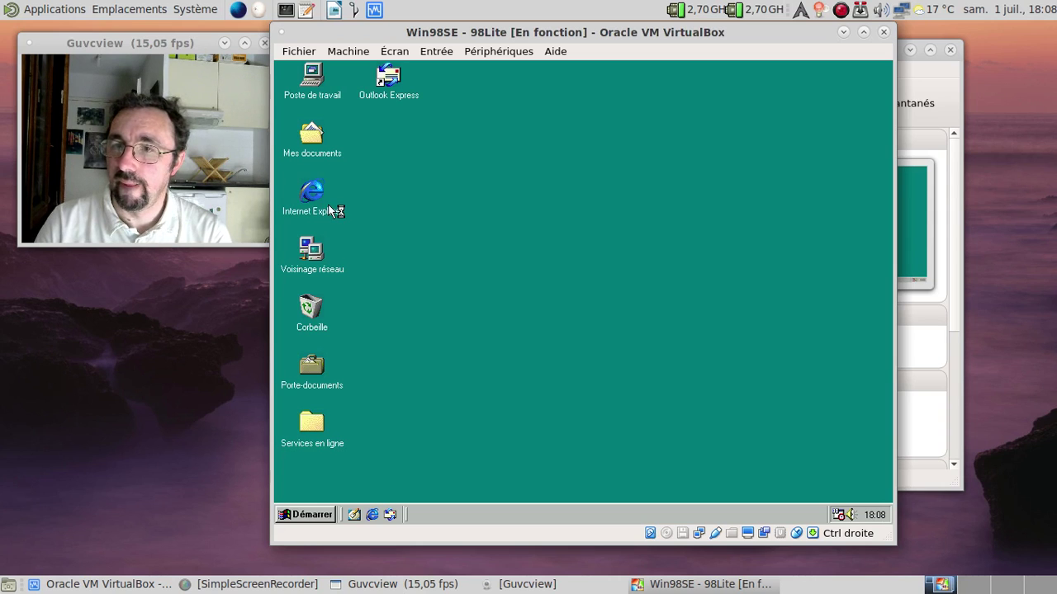
left_click(573, 314)
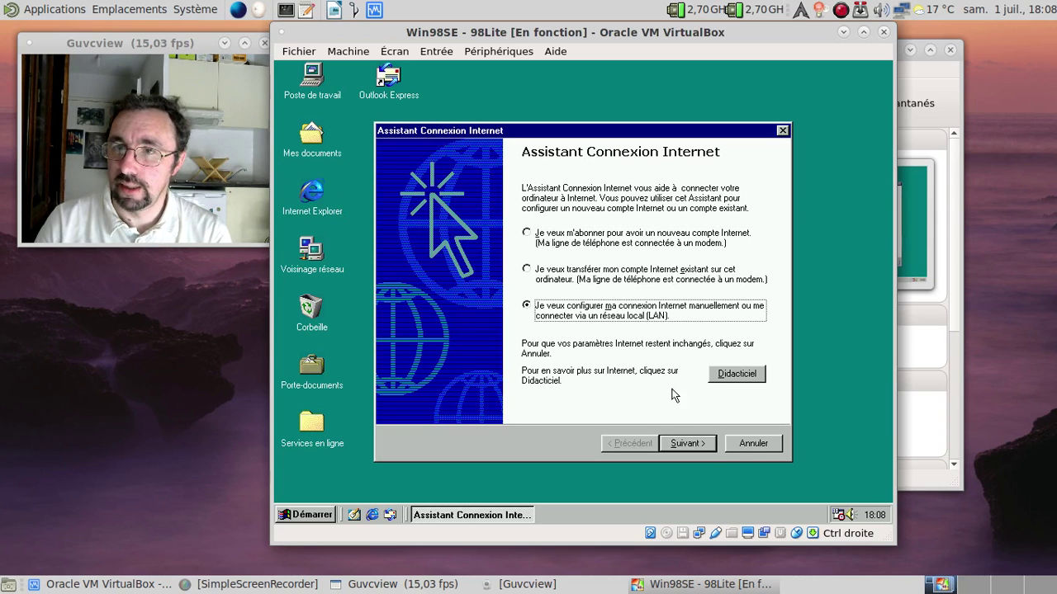
left_click(701, 443)
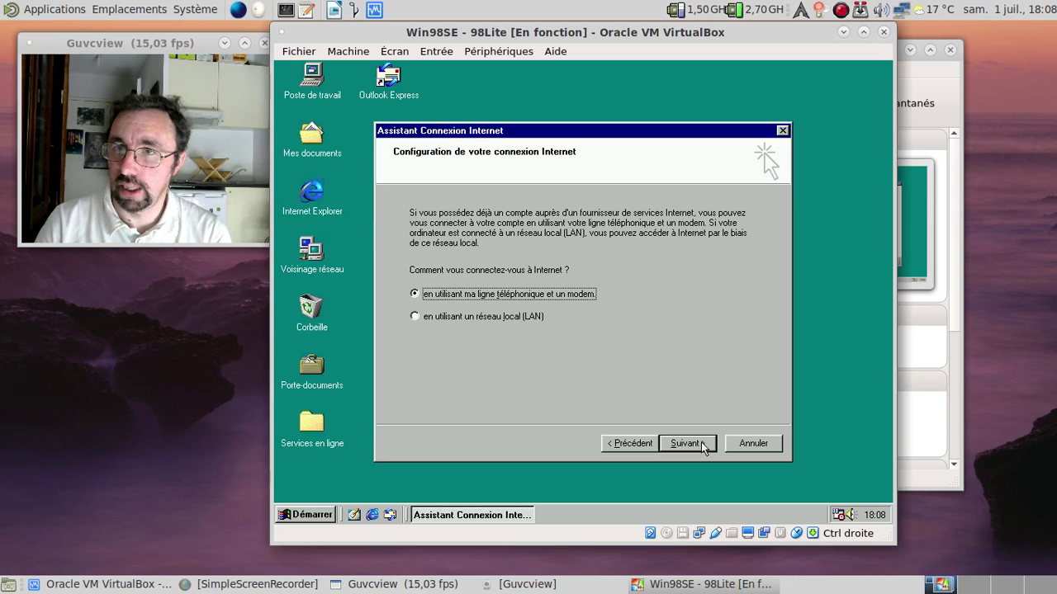
left_click(467, 318)
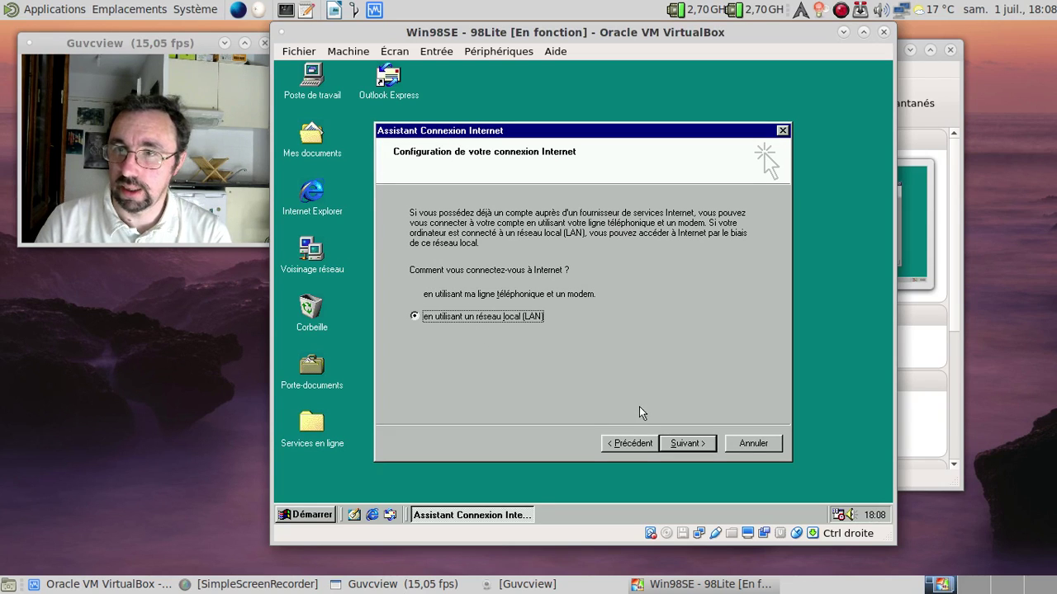
left_click(681, 444)
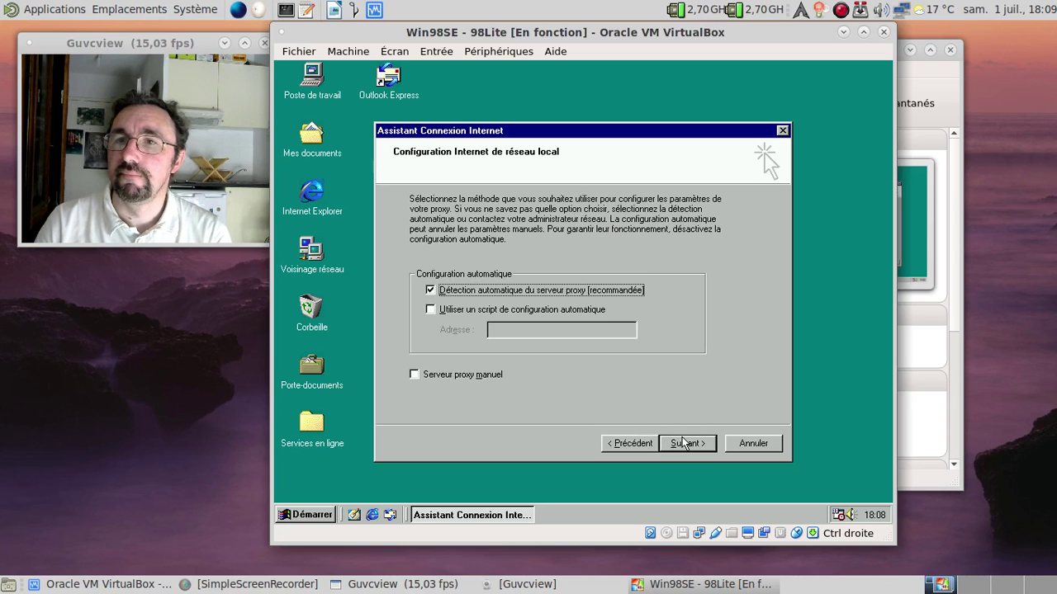
left_click(682, 443)
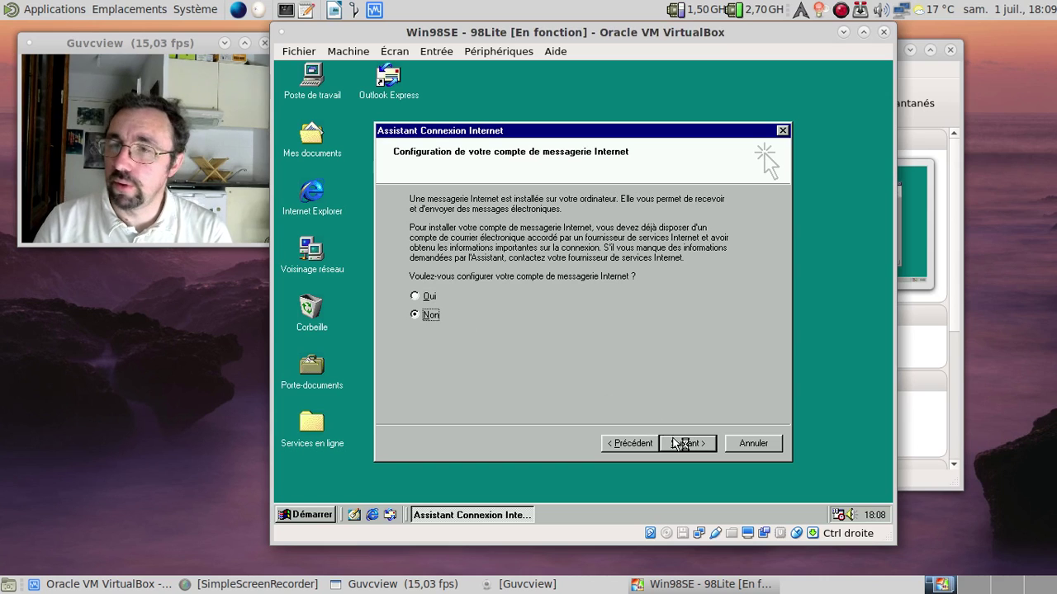
left_click(680, 444)
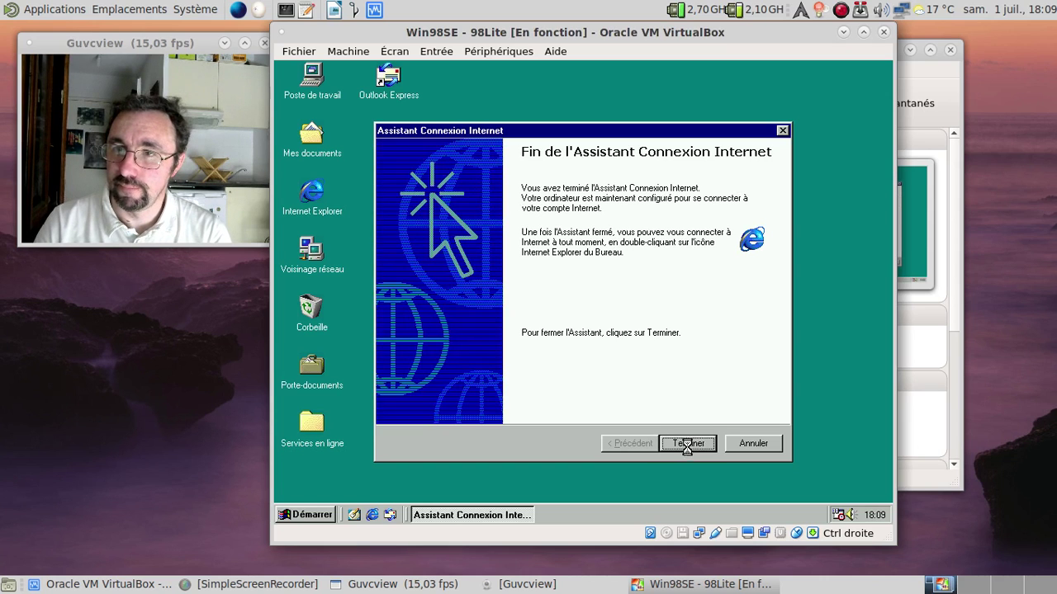
left_click(687, 444)
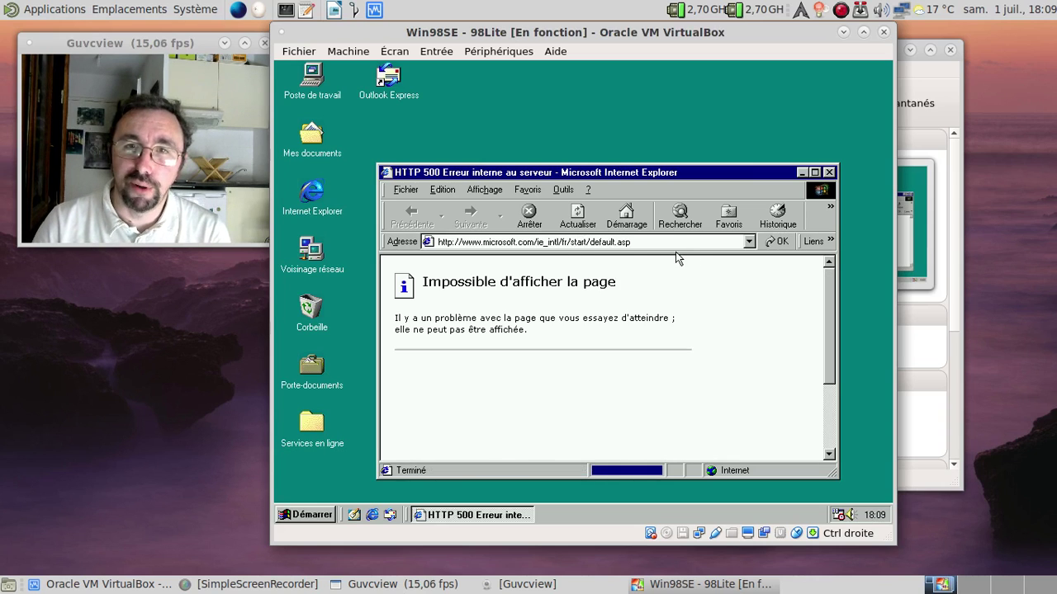
Open the website litepc.com in Internet Explorer.
left_click(641, 242)
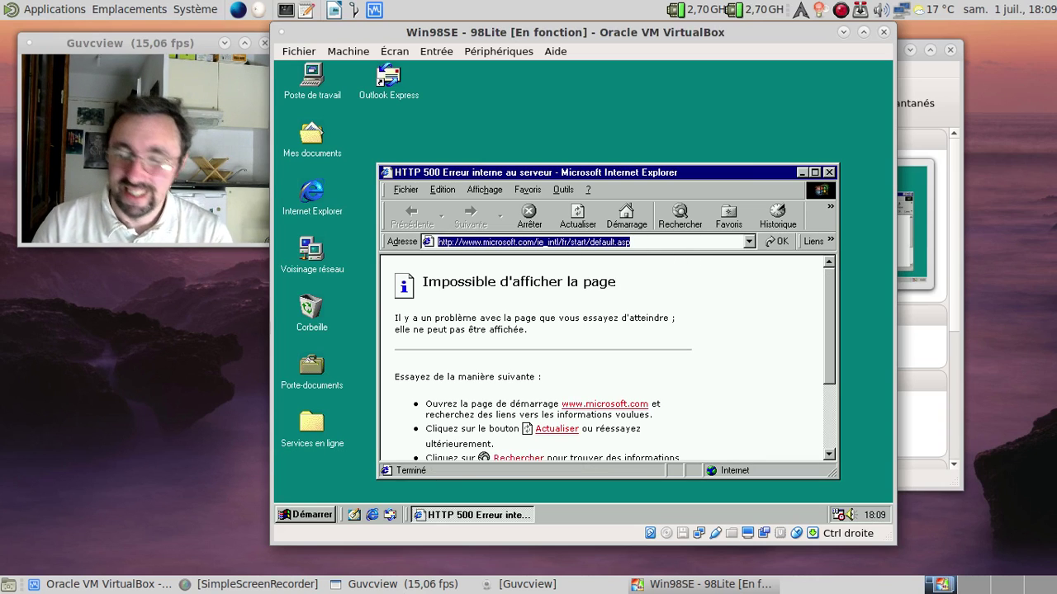
key("Delete")
type("lien")
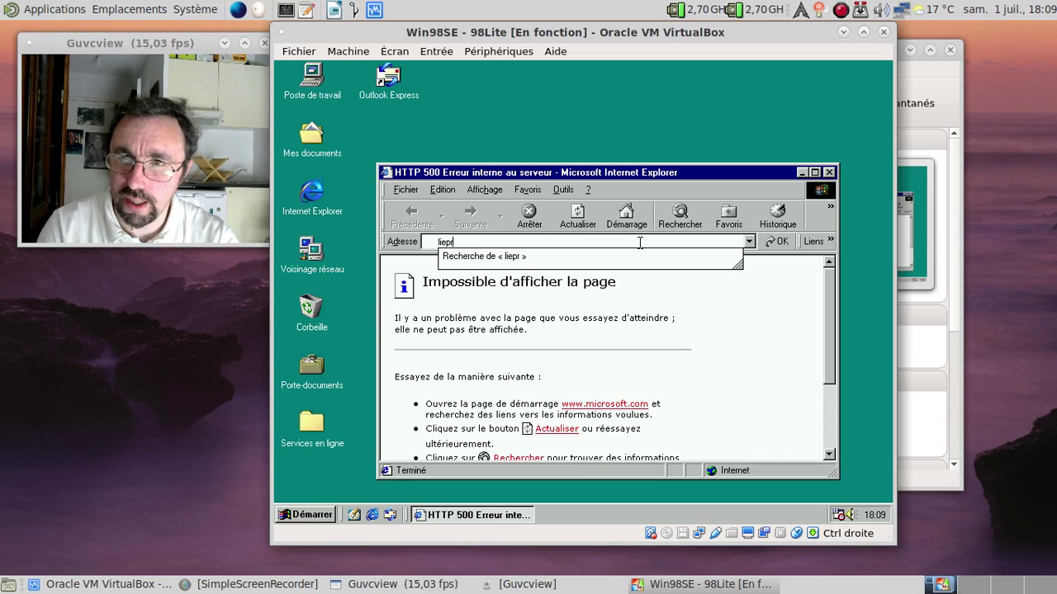
key("BackSpace")
key("BackSpace")
type("tep")
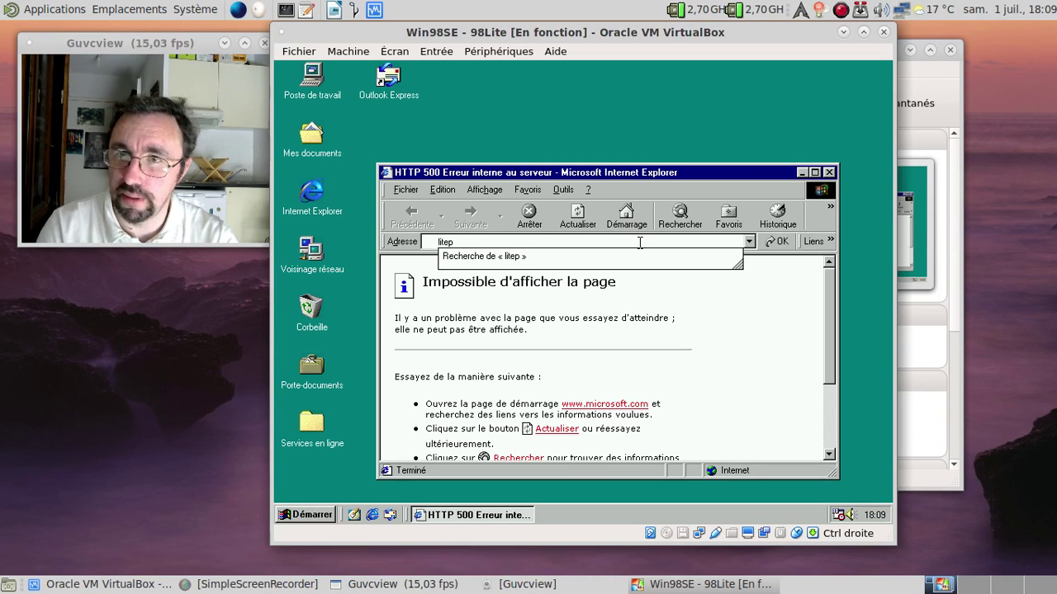
type("c.com")
key("Return")
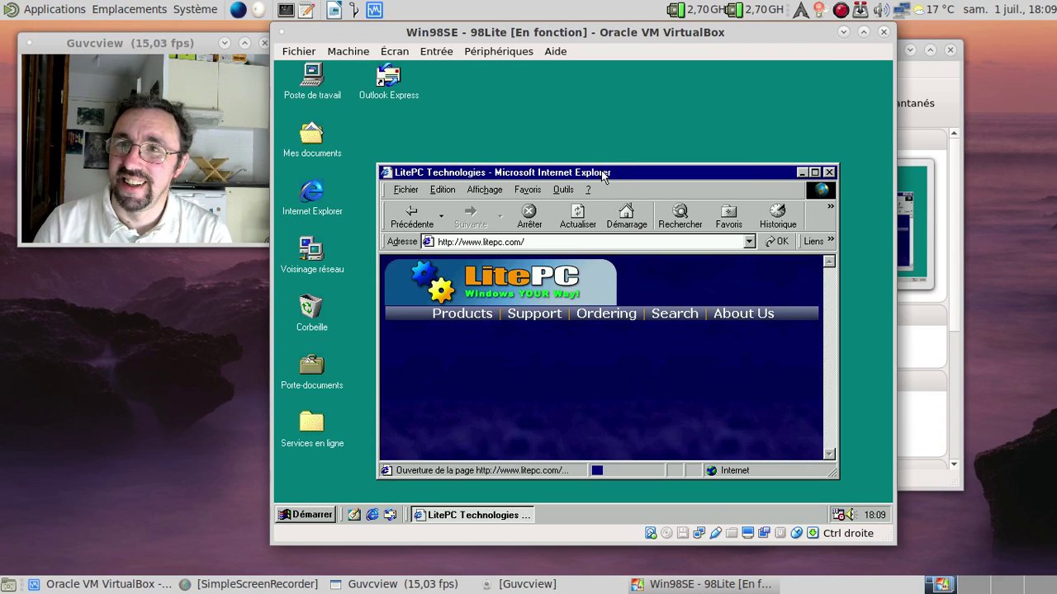
Move and enlarge the browser window, and open the 98lite Professional 4.7 product page from the LitePC home page.
left_click_drag(602, 174, 573, 94)
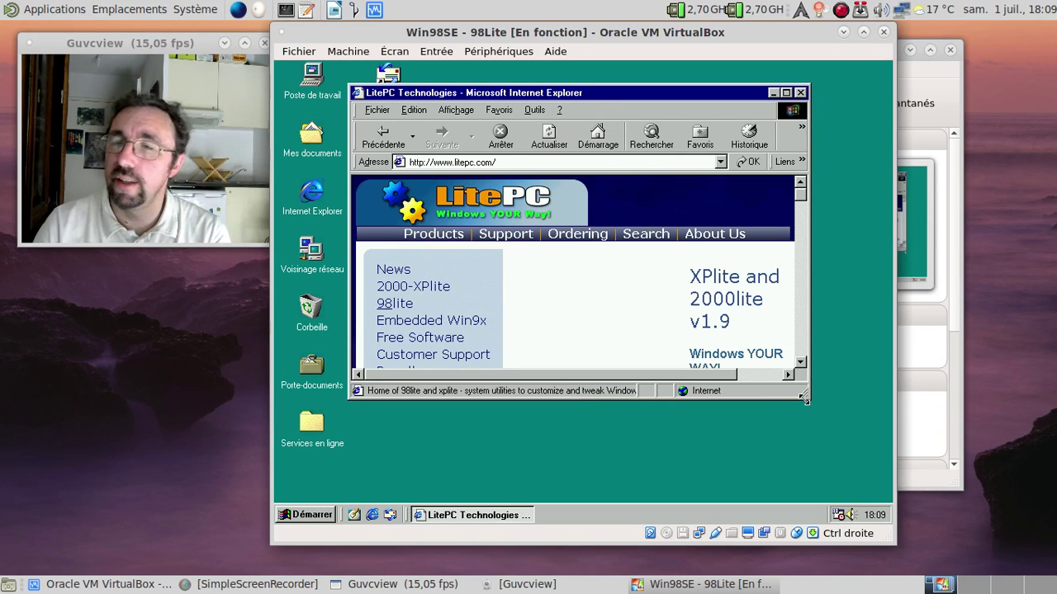
left_click_drag(804, 398, 837, 449)
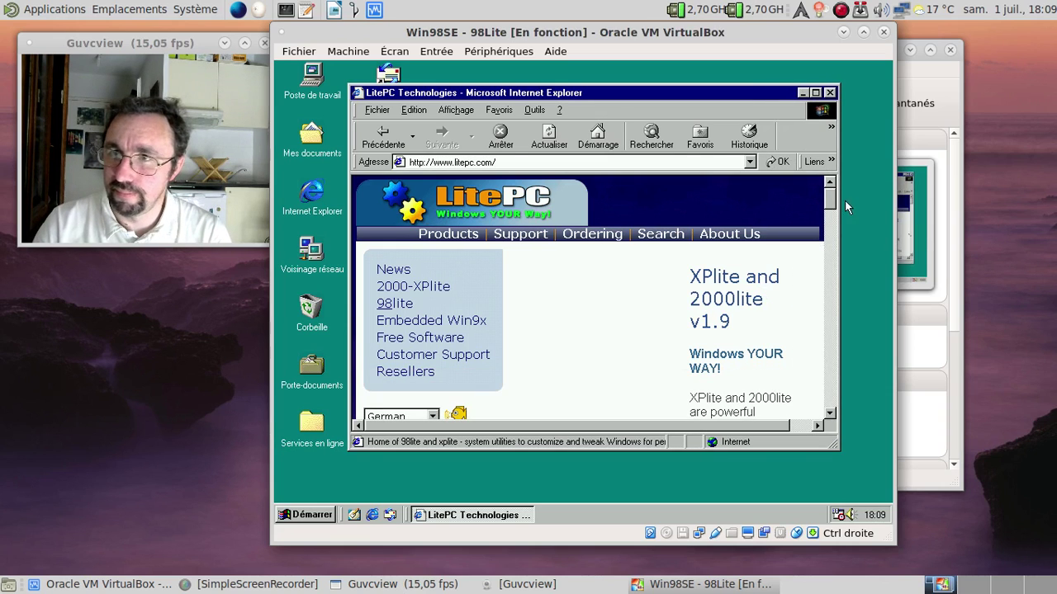
left_click_drag(829, 219, 834, 310)
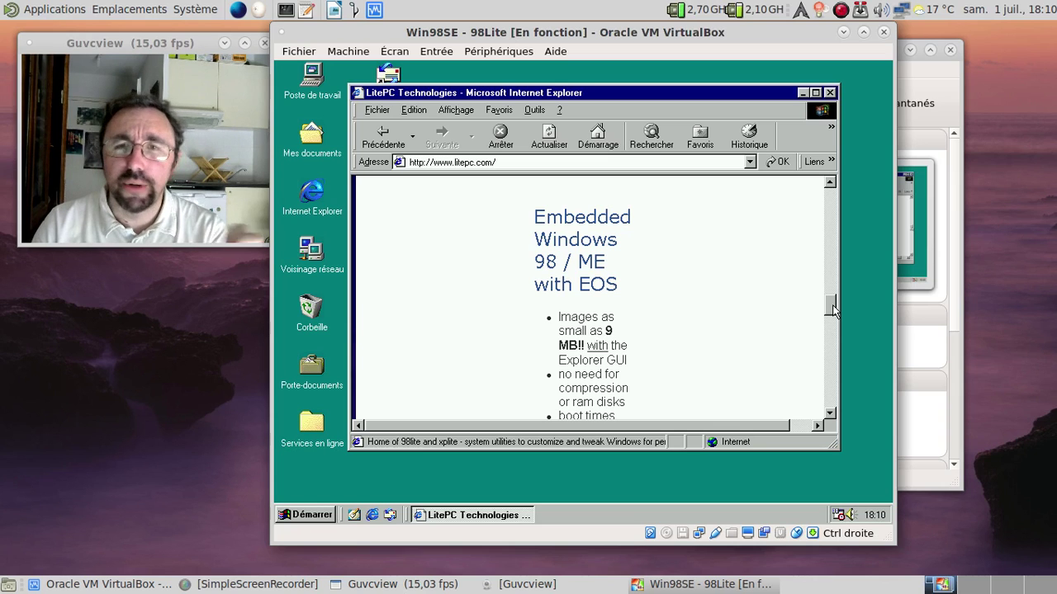
left_click_drag(834, 310, 832, 283)
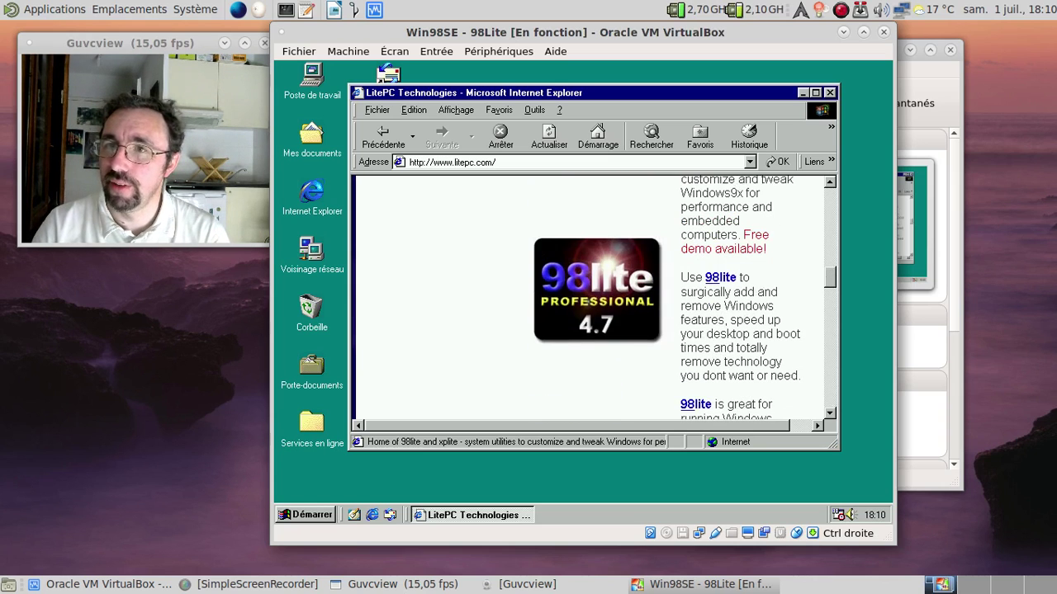
left_click(625, 288)
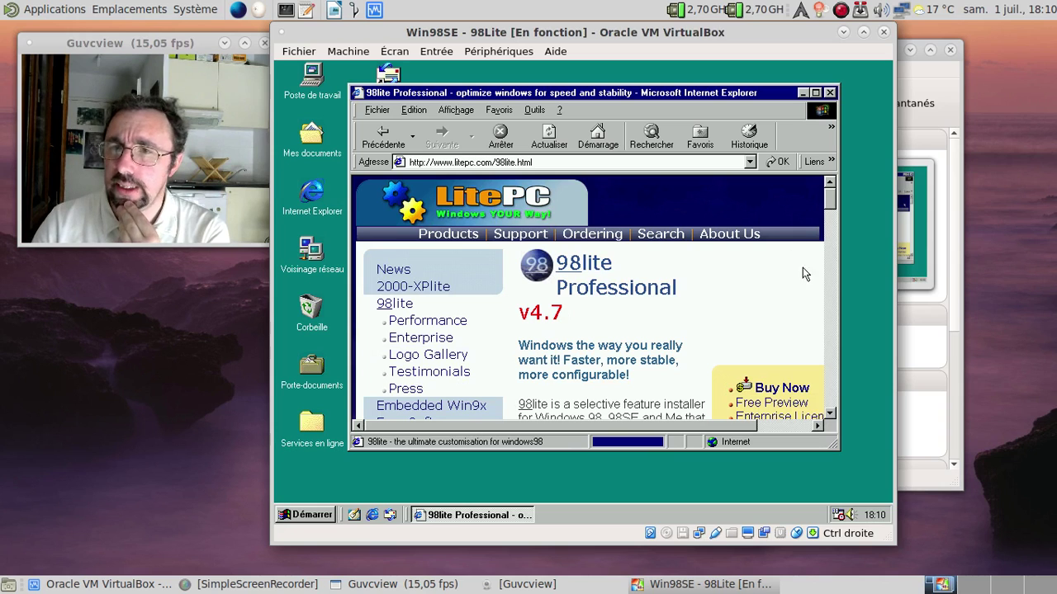
Open the 98lite Free Preview, request its download and accept the Preview Edition user license.
left_click_drag(828, 202, 830, 226)
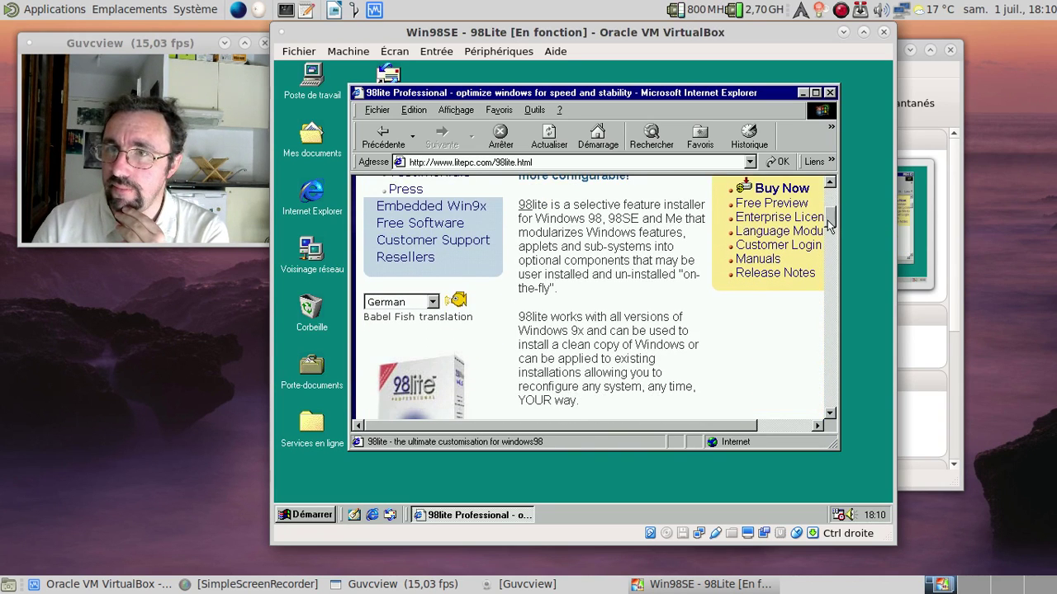
left_click(761, 210)
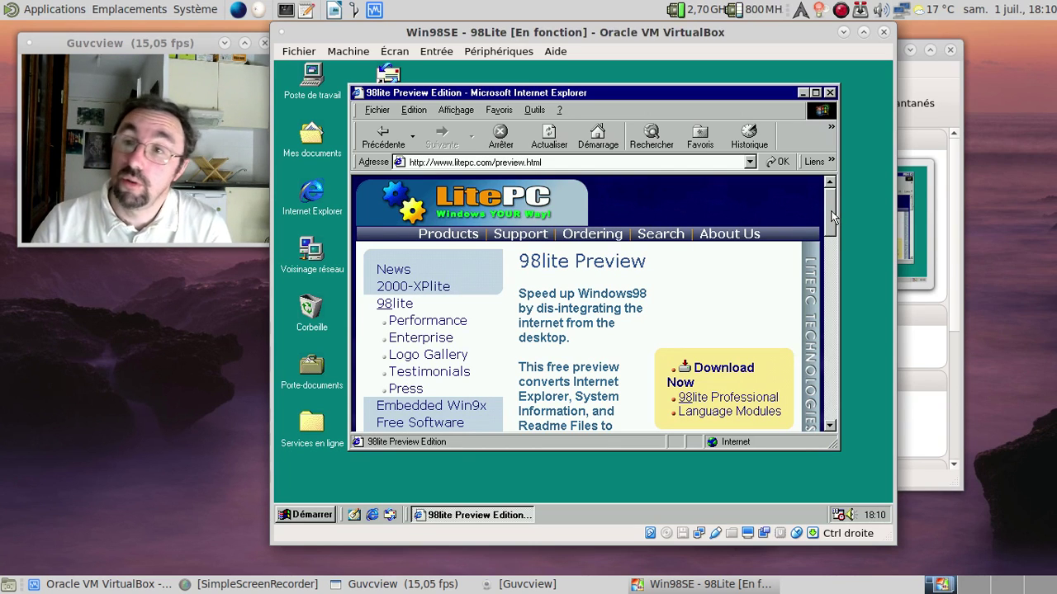
left_click_drag(833, 220, 827, 401)
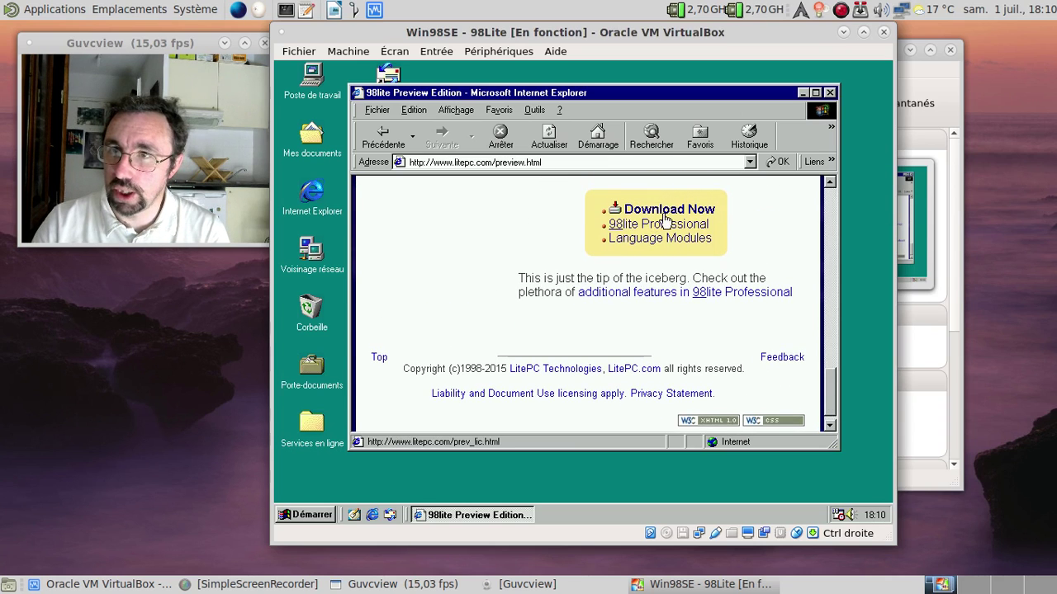
left_click(667, 219)
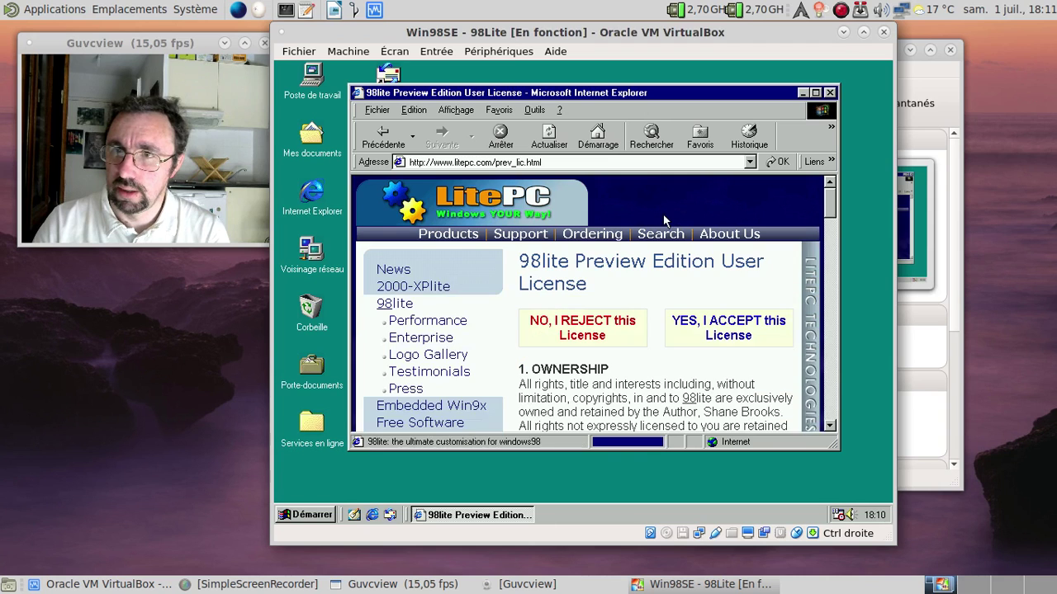
left_click(747, 321)
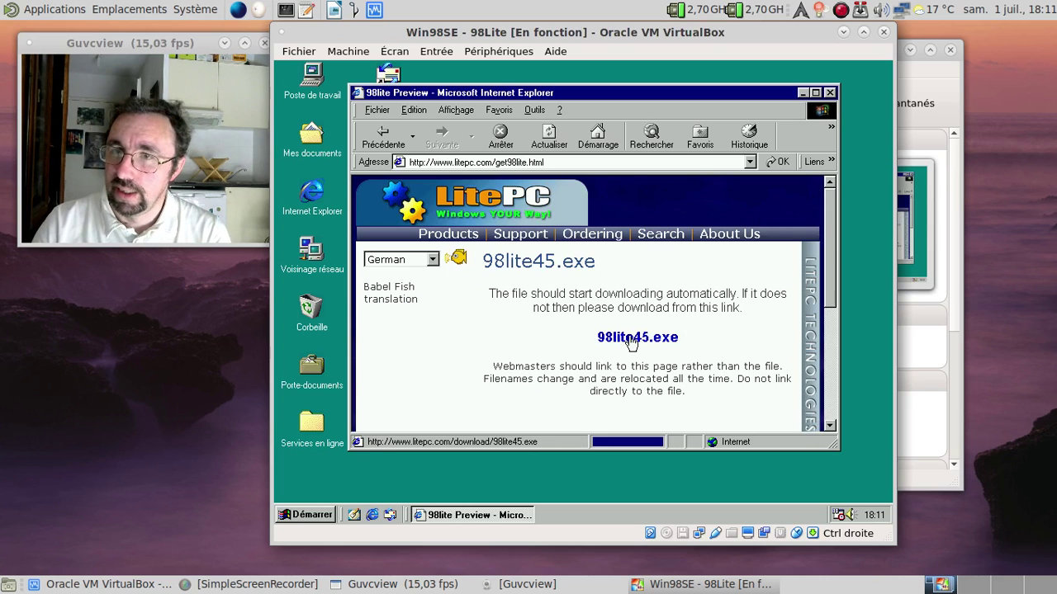
Download 98lite45.exe to C:\Mes documents and have the download dialog close itself on completion.
left_click(631, 341)
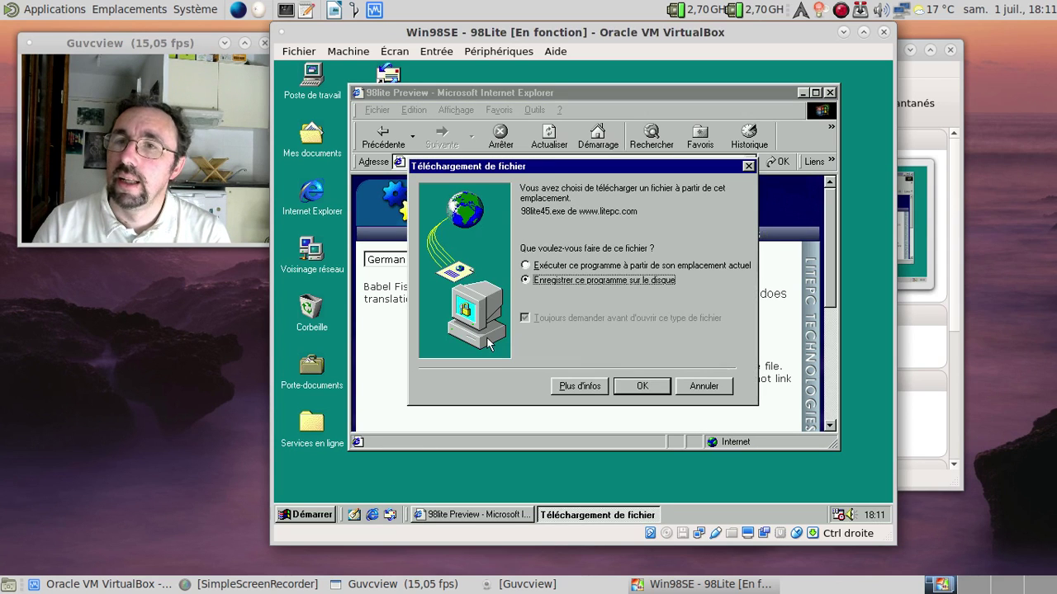
left_click(655, 389)
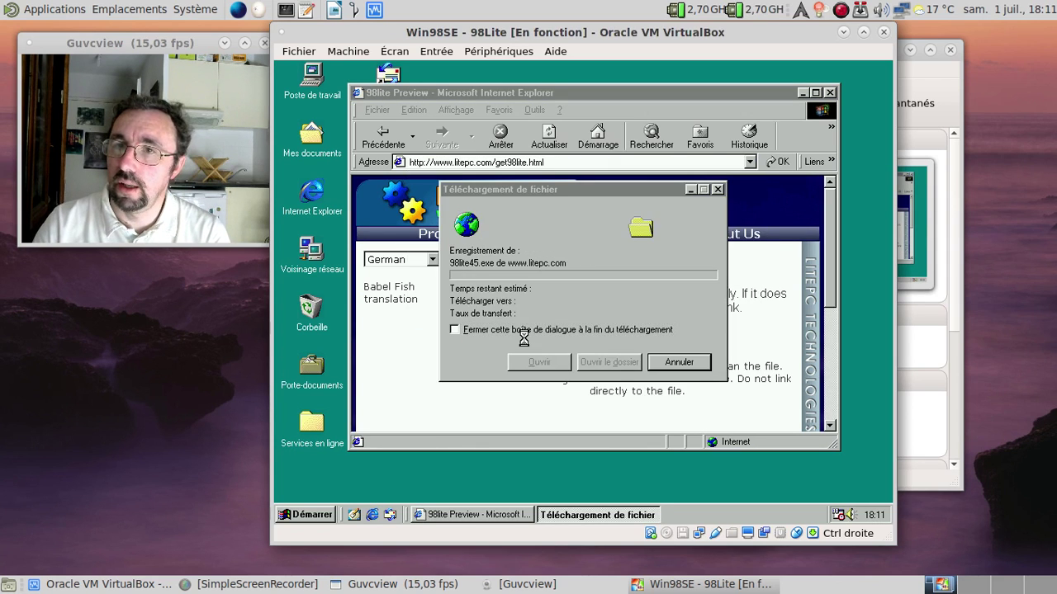
double_click(514, 265)
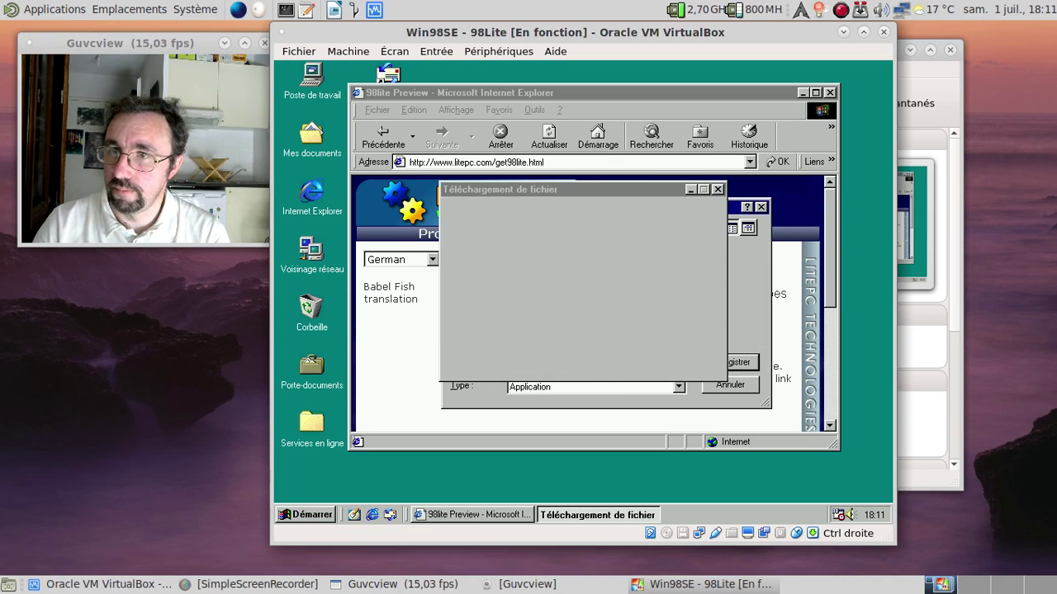
left_click(741, 363)
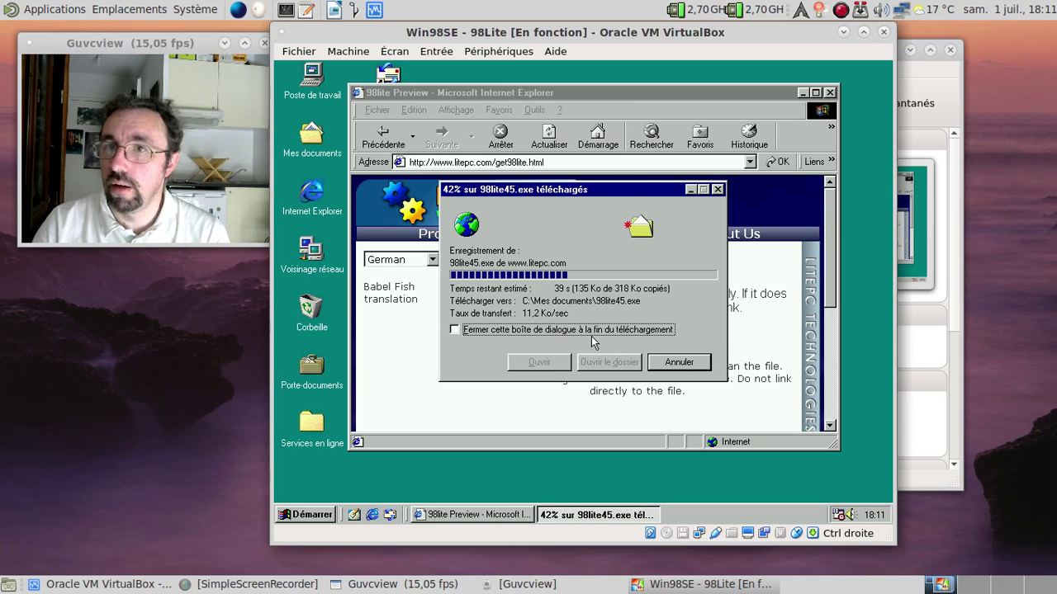
left_click(453, 330)
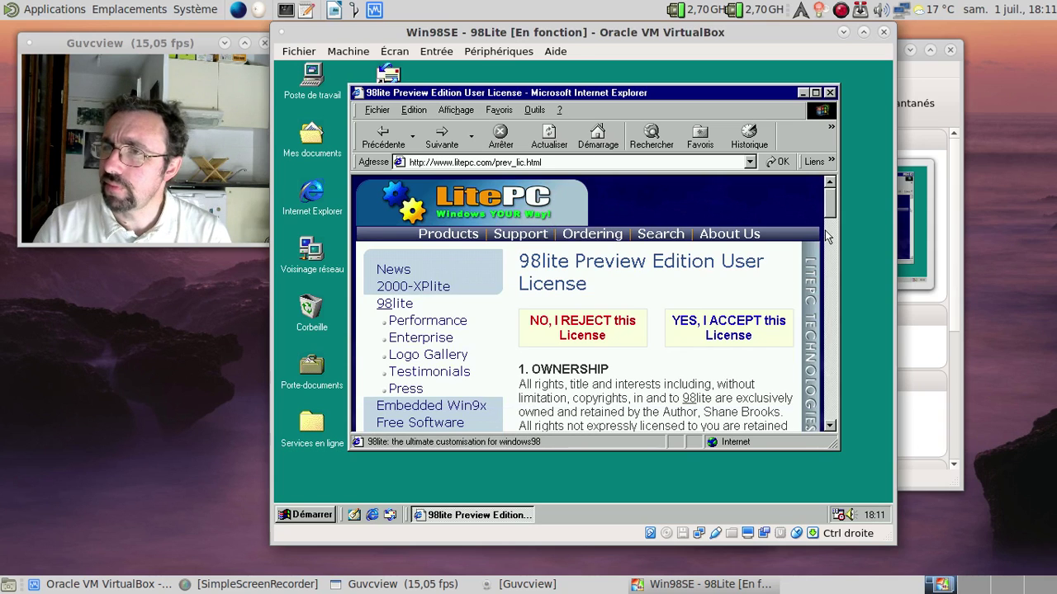
Try to load the Buy Now page from the 98lite Professional product page, and go back to the Preview license page.
left_click_drag(829, 237, 852, 217)
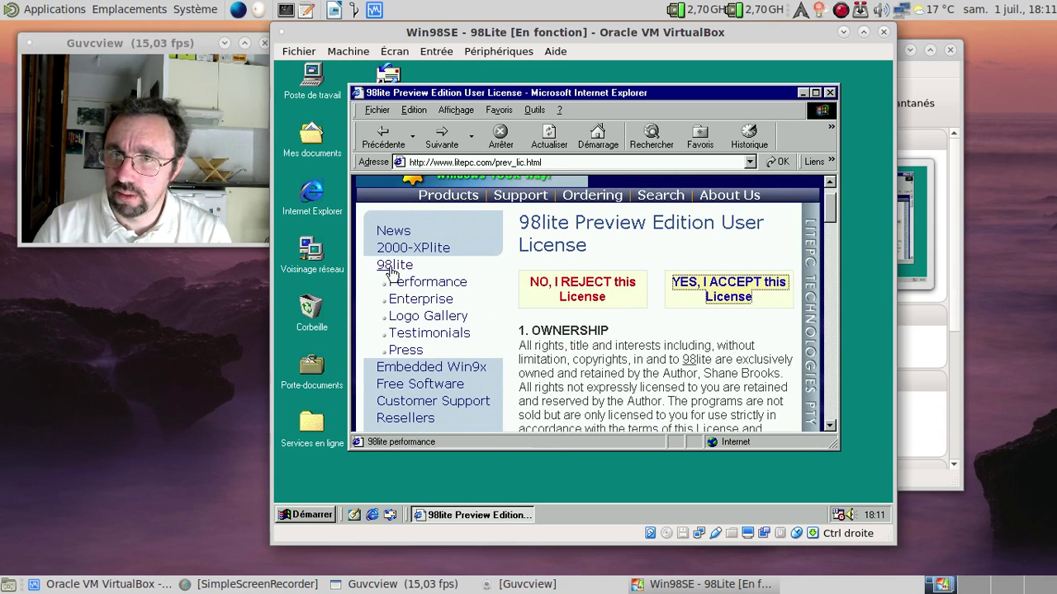
left_click(394, 273)
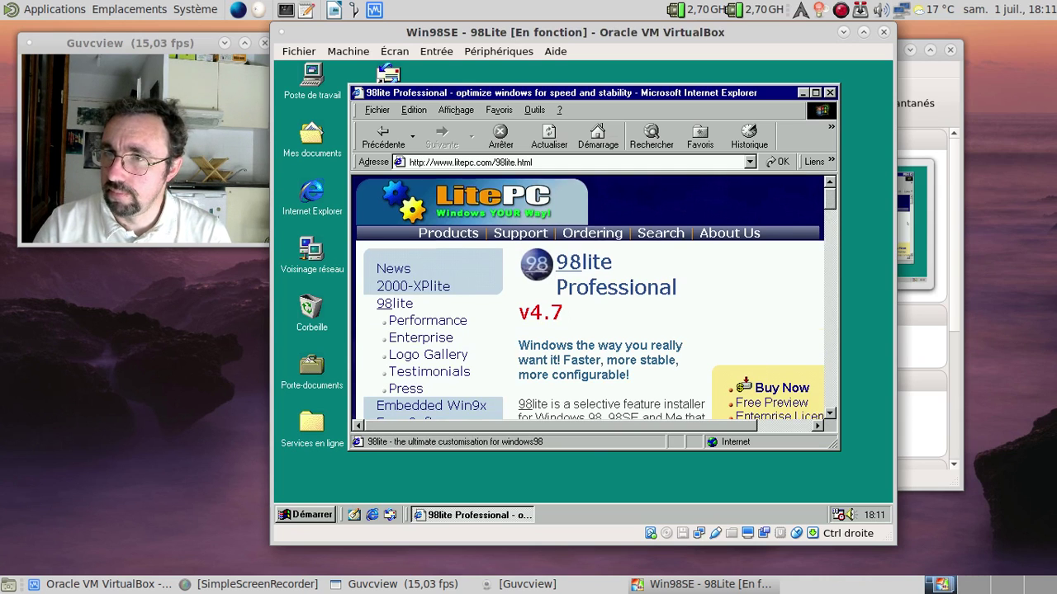
scroll(792, 347, "down", 1)
left_click(791, 350)
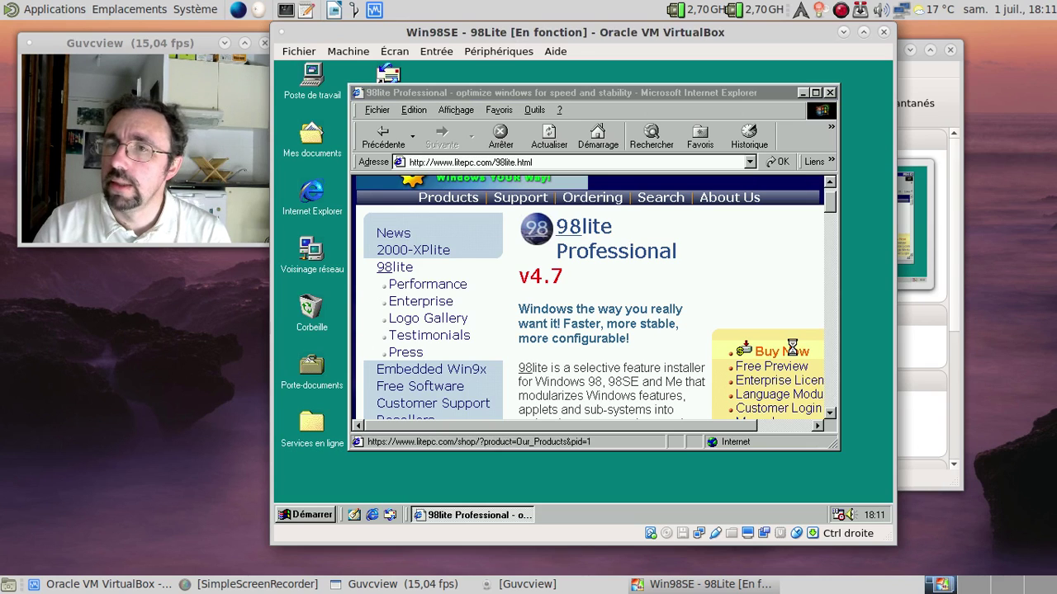
left_click(679, 330)
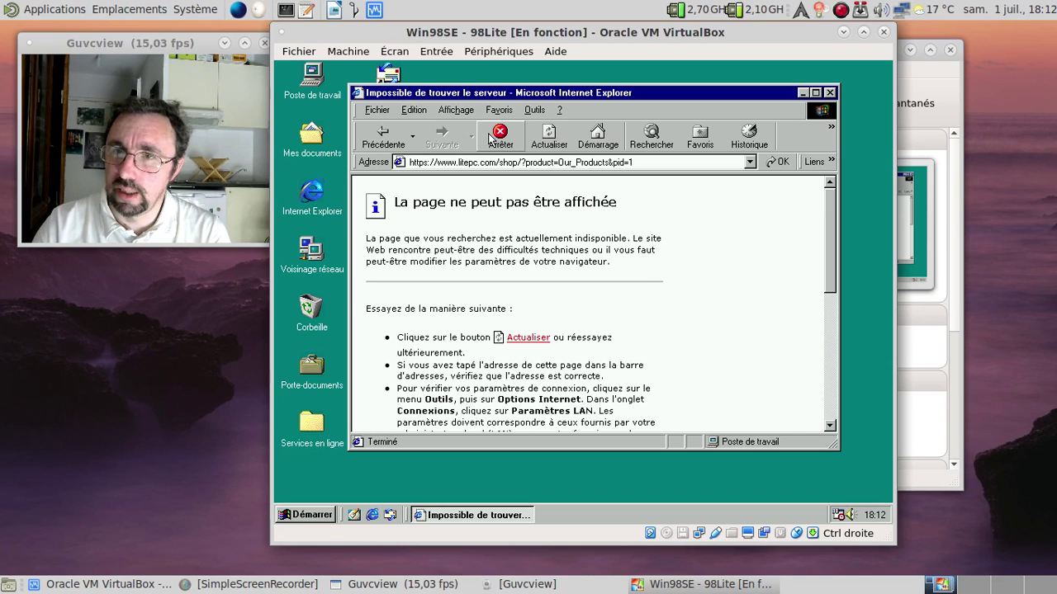
left_click(385, 134)
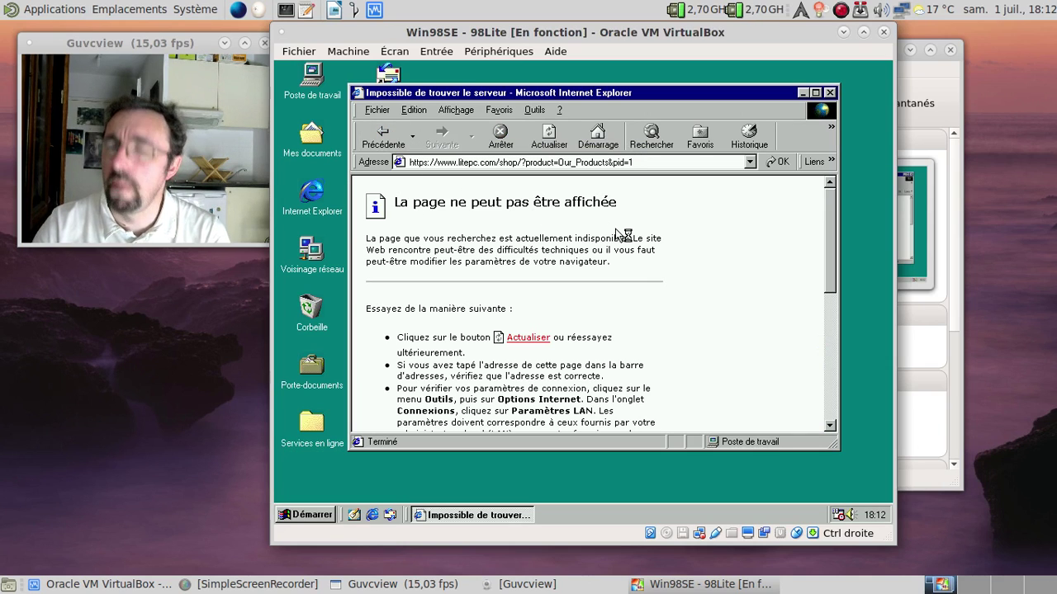
left_click(374, 134)
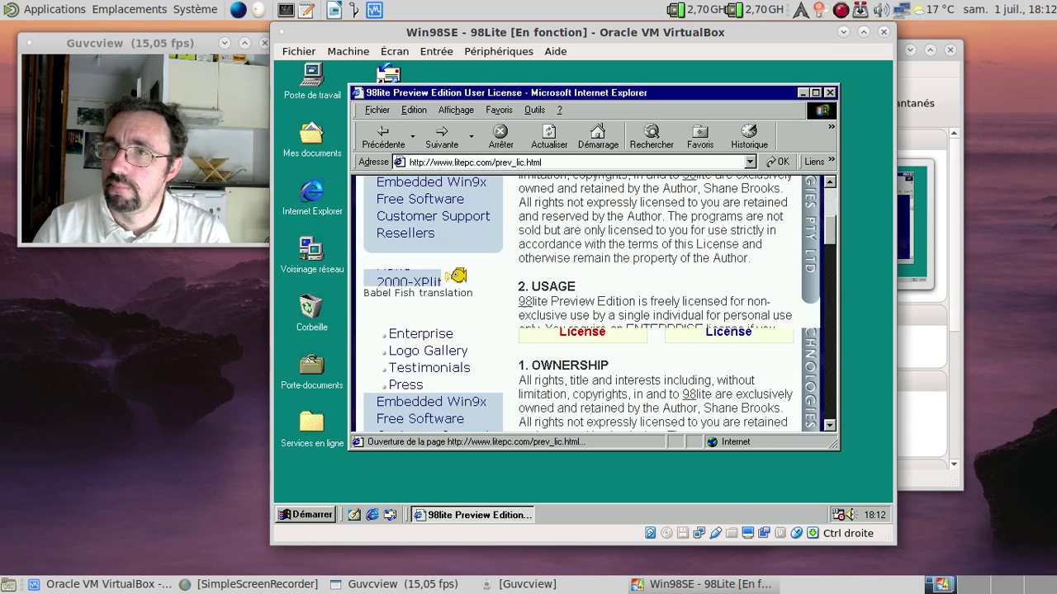
Check the price of 98lite Professional in the LitePC online store and close the browser.
left_click_drag(829, 230, 829, 202)
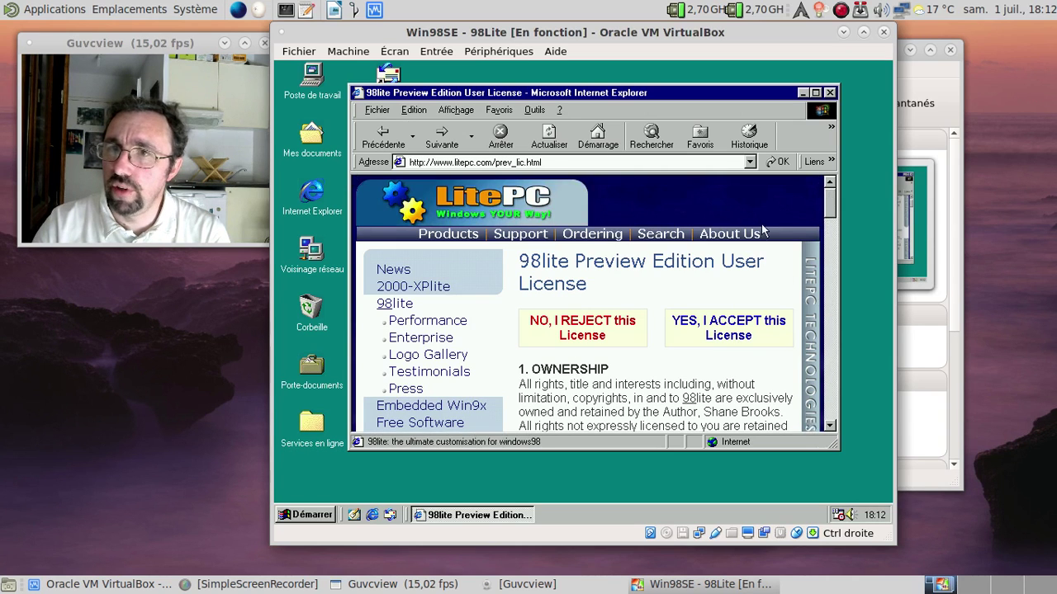
mouse_move(591, 237)
left_click(595, 235)
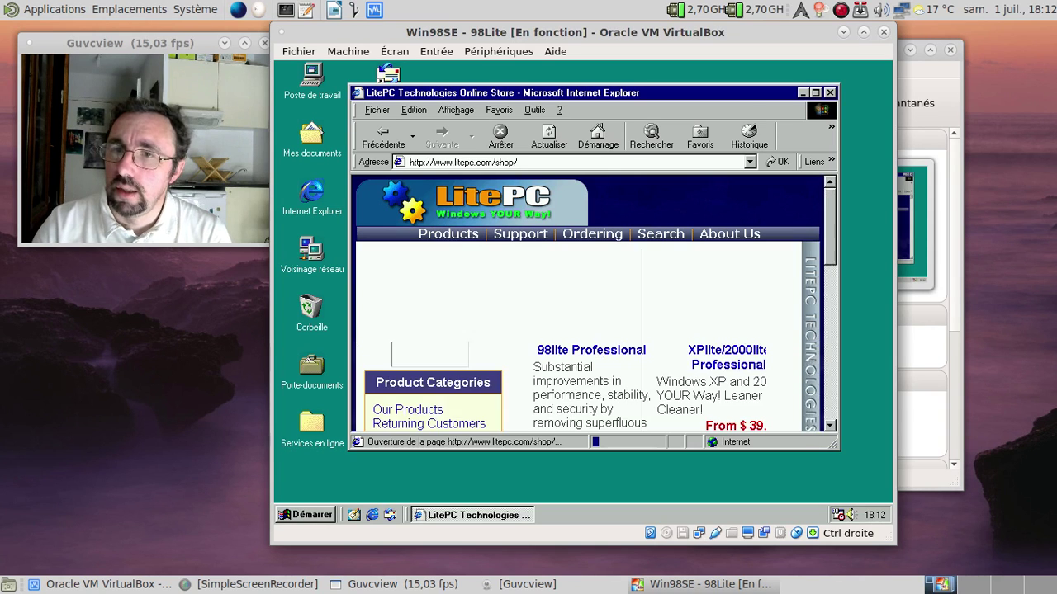
scroll(701, 269, "down", 2)
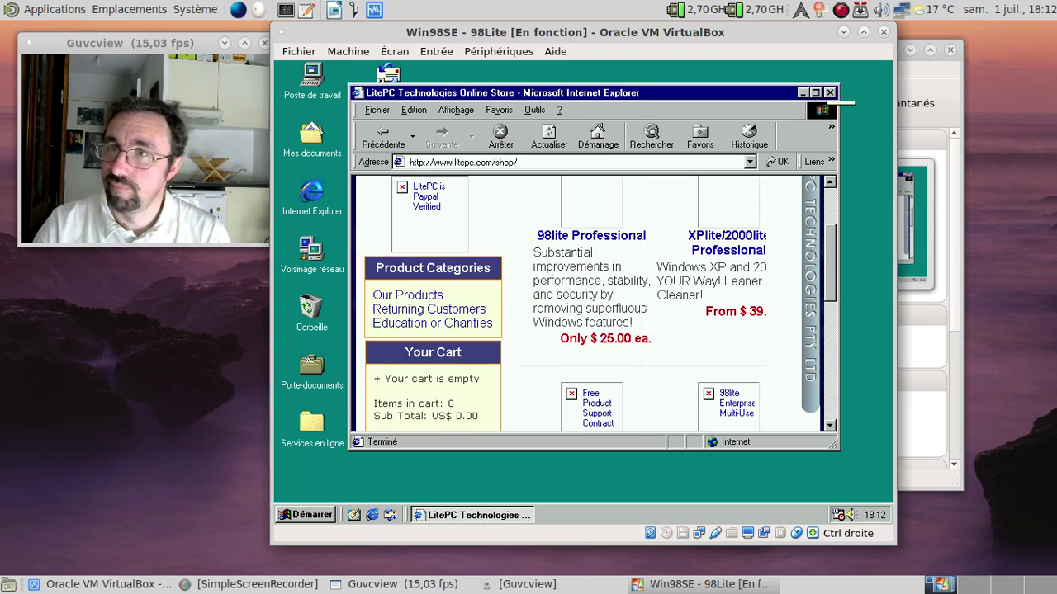
left_click(828, 91)
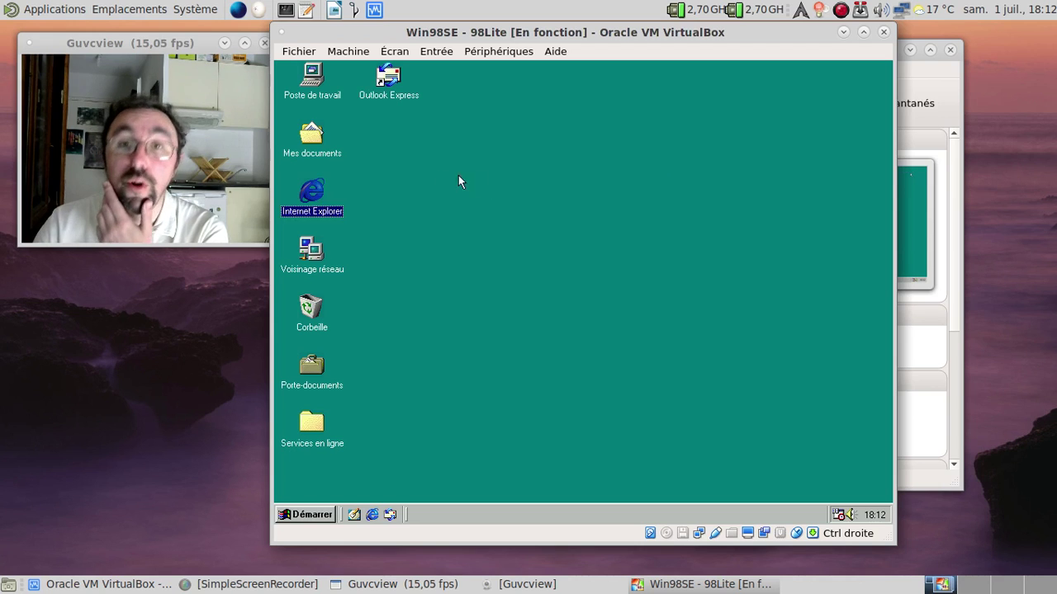
Launch the 98lite45 installer from Mes documents, close the folder window and continue past the installer's welcome screen.
double_click(310, 138)
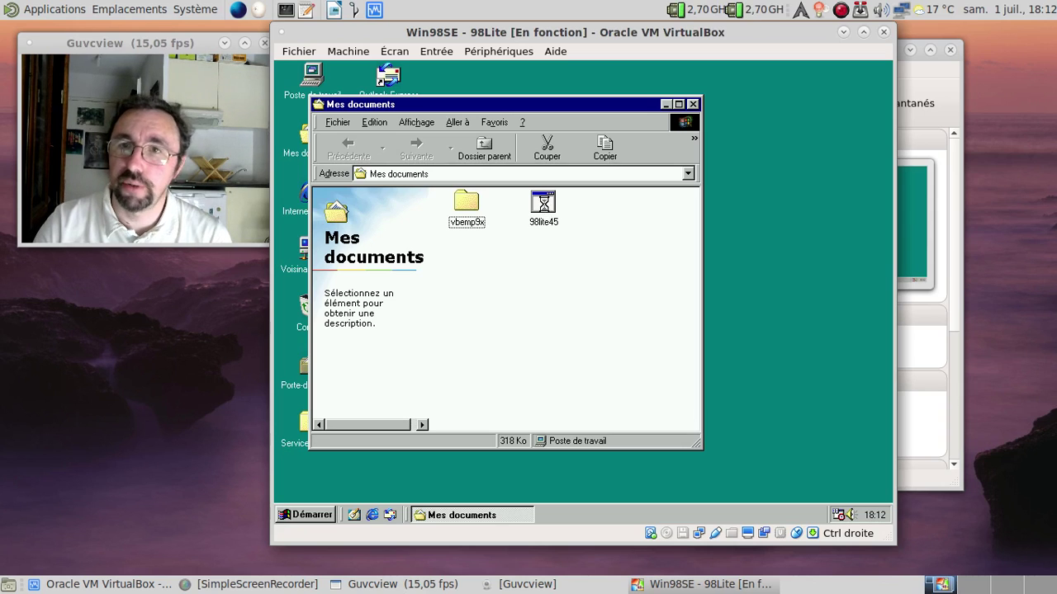
double_click(544, 203)
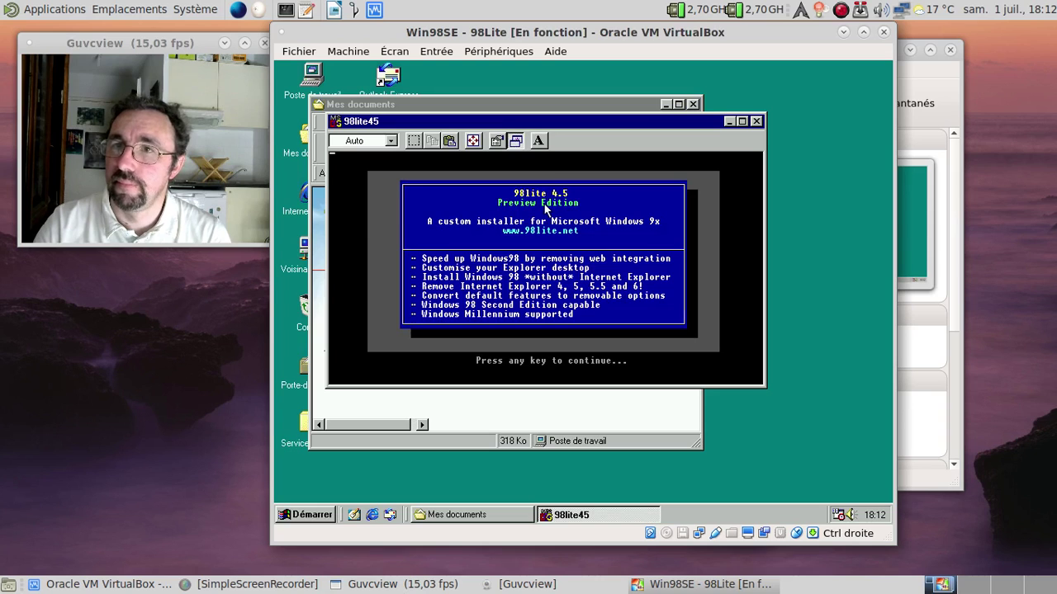
left_click(692, 105)
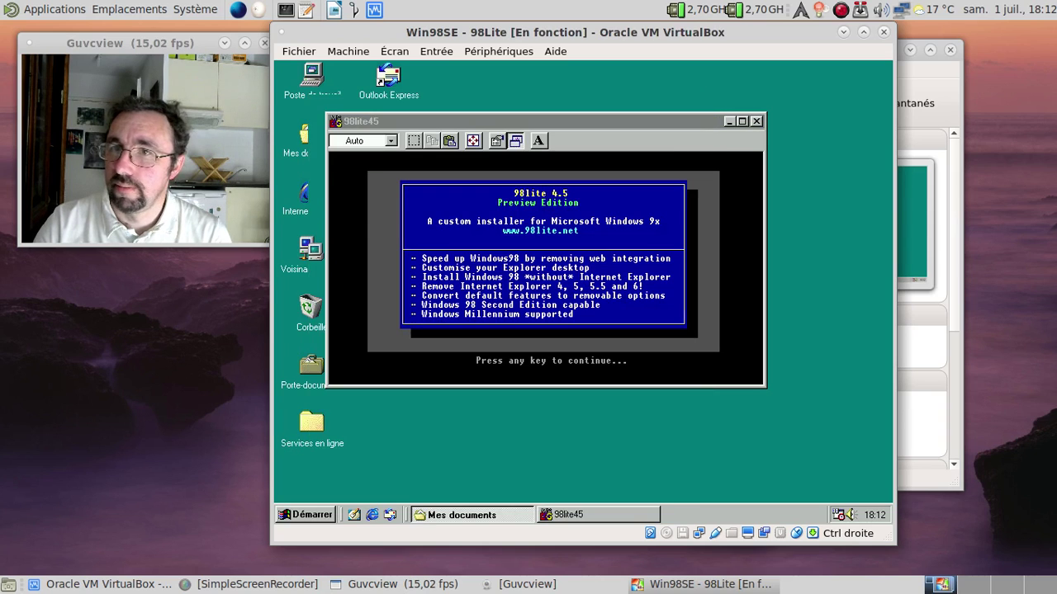
key("Return")
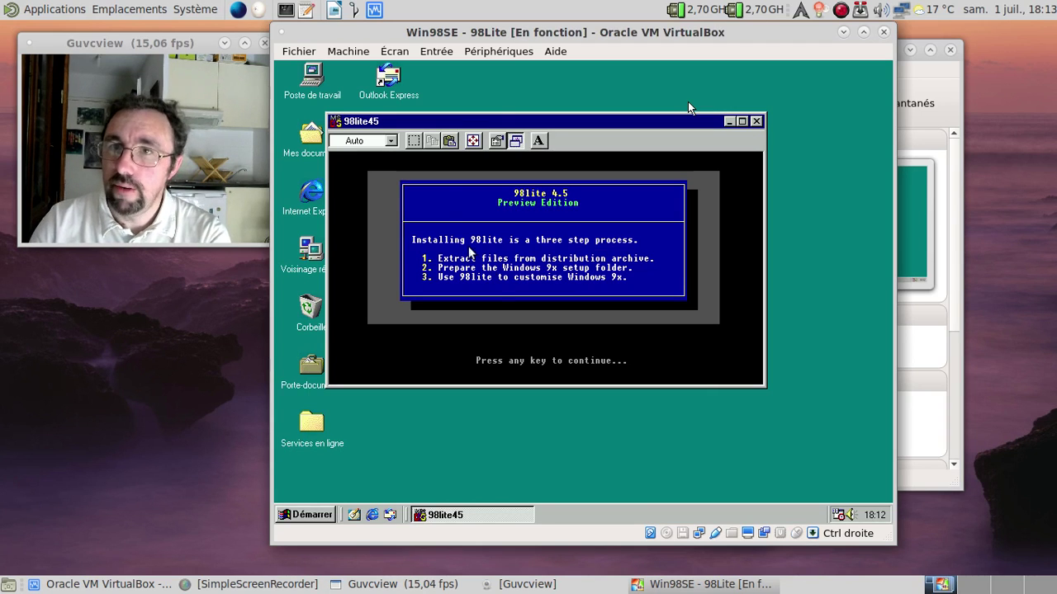
Insert Win98SE.iso into the virtual machine's optical drive and close the Windows 98 CD-ROM welcome window.
left_click(497, 52)
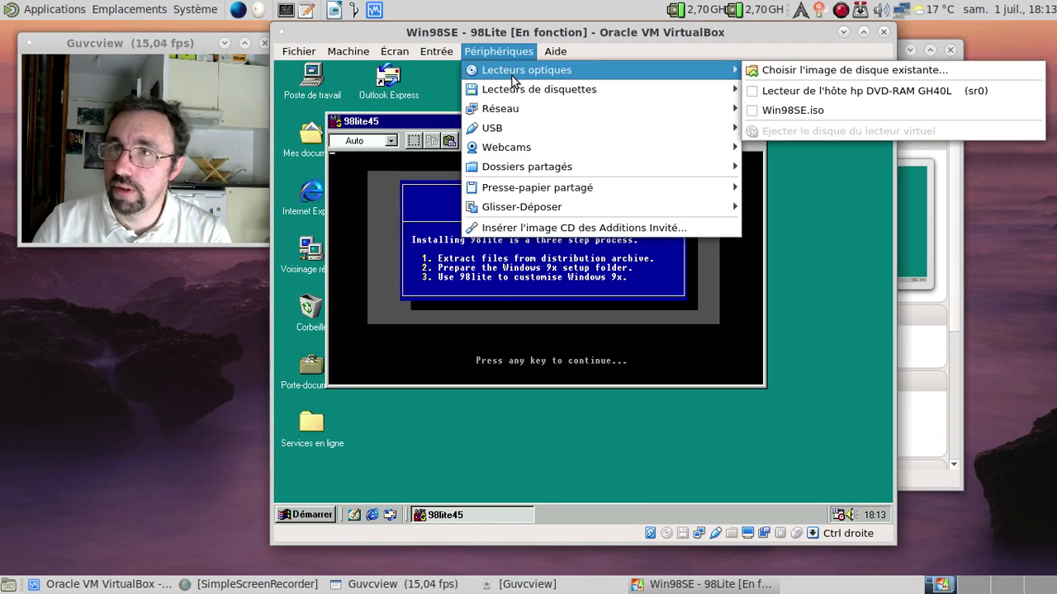
mouse_move(516, 89)
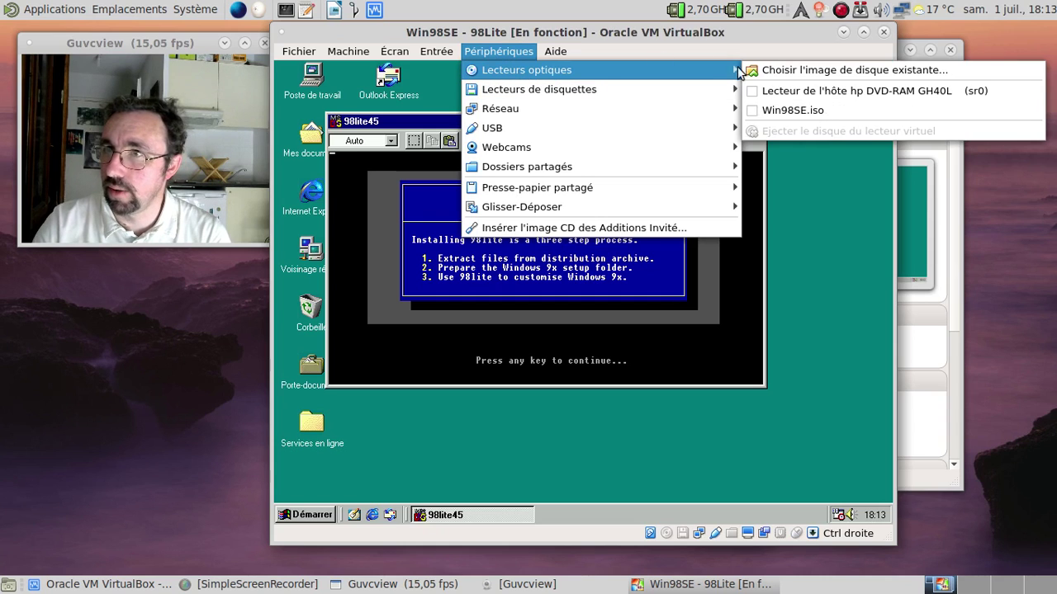
left_click(759, 109)
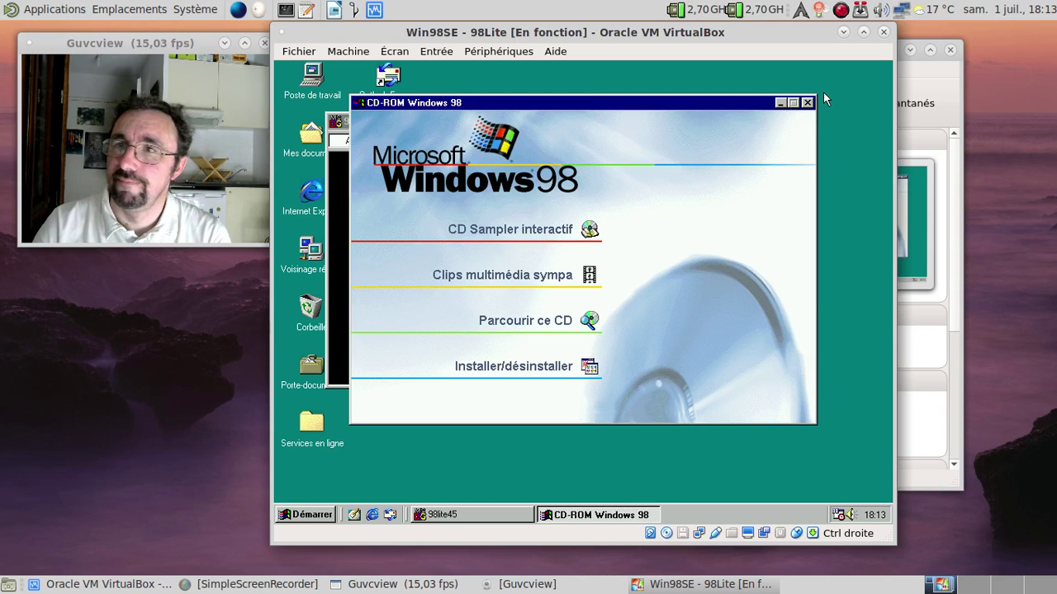
left_click(807, 103)
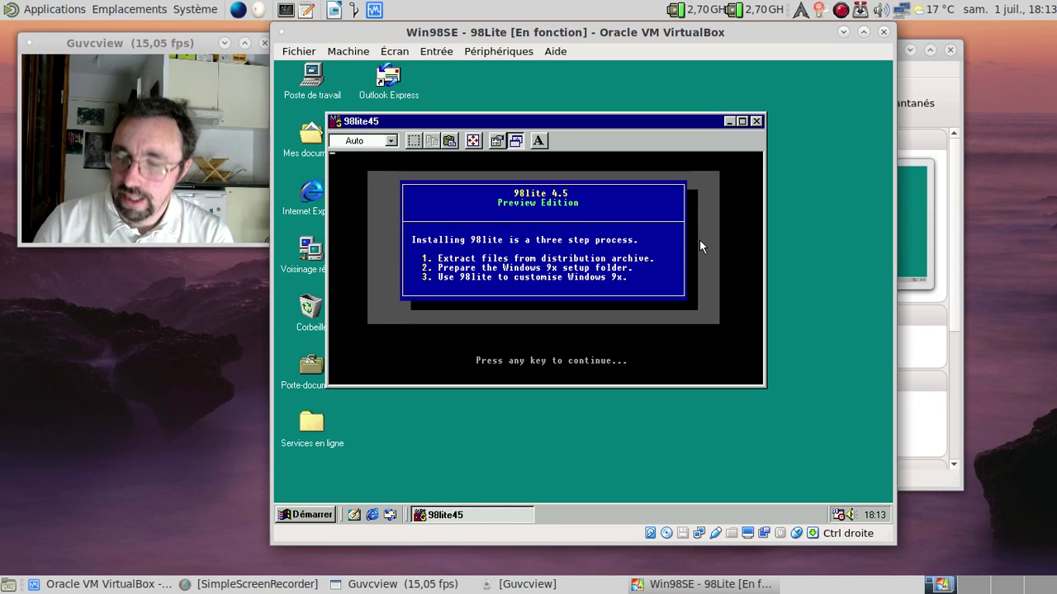
Install the 98lite 4.5 Preview files to the destination directory C:\98SETUP\ and exit the installer.
key("Return")
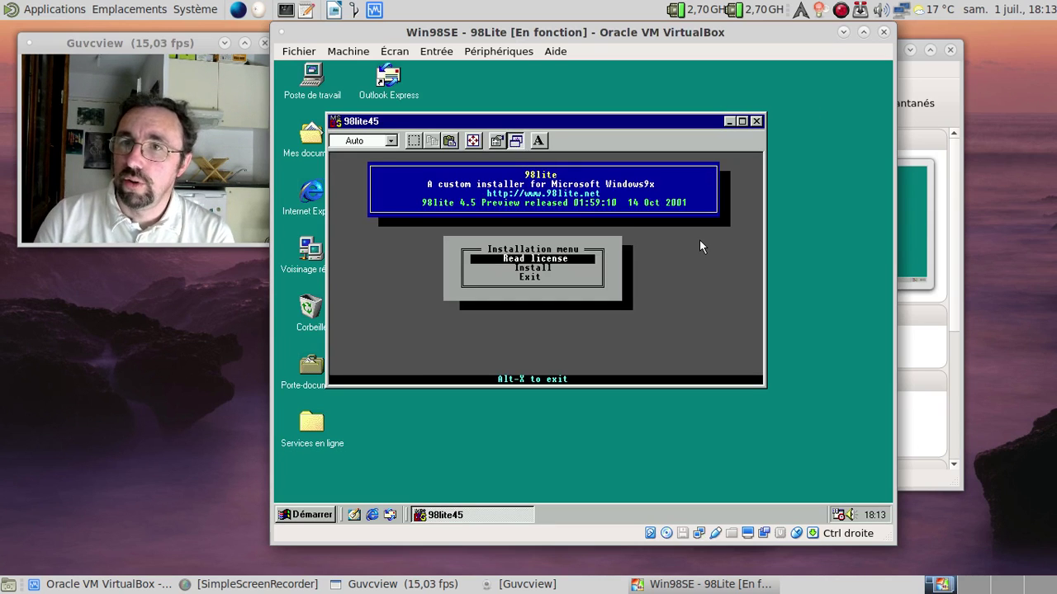
key("Down")
key("Return")
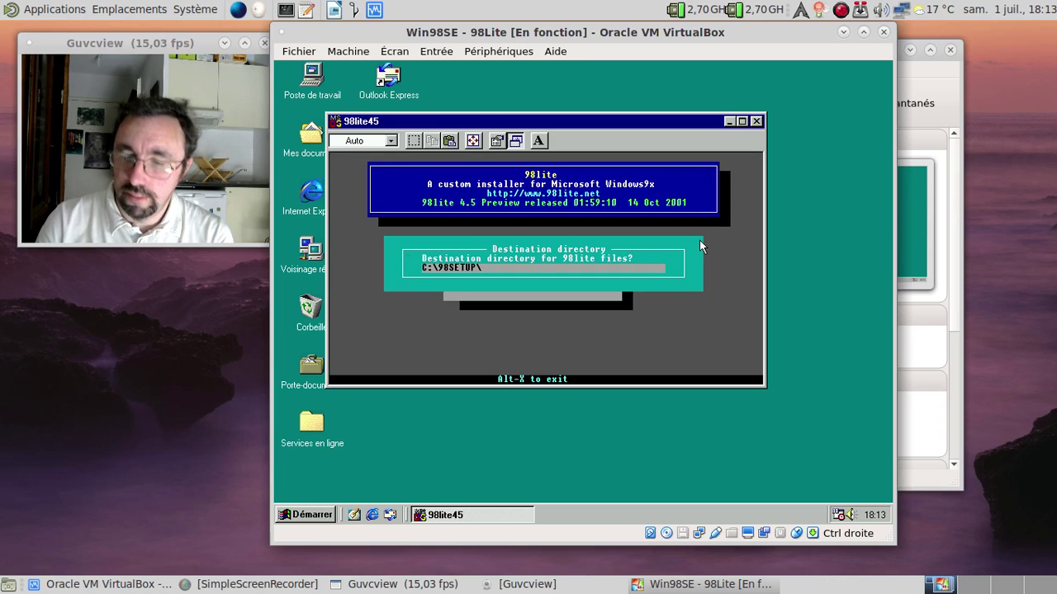
key("Return")
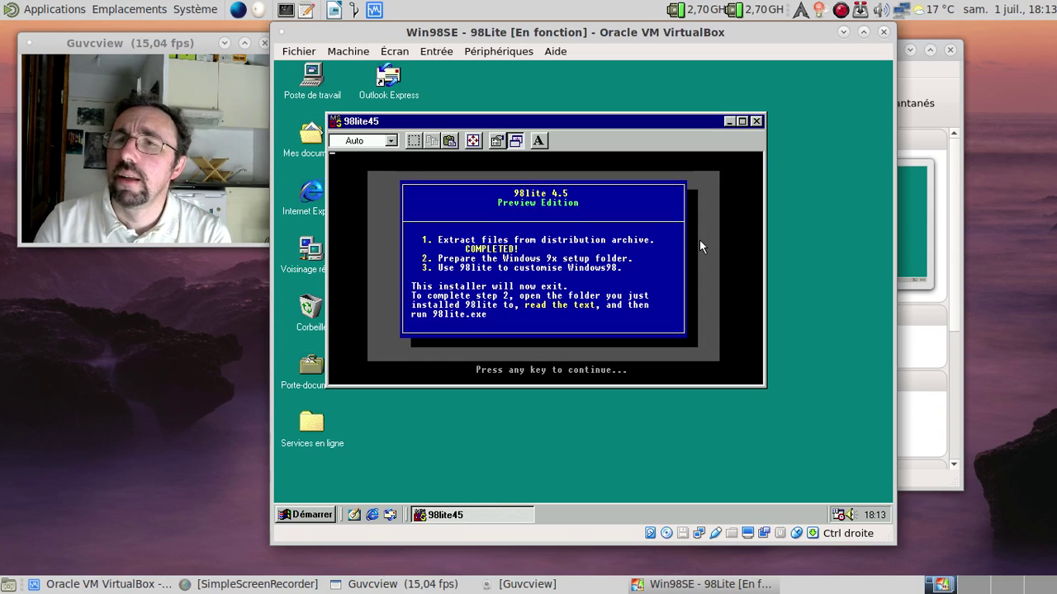
key("Return")
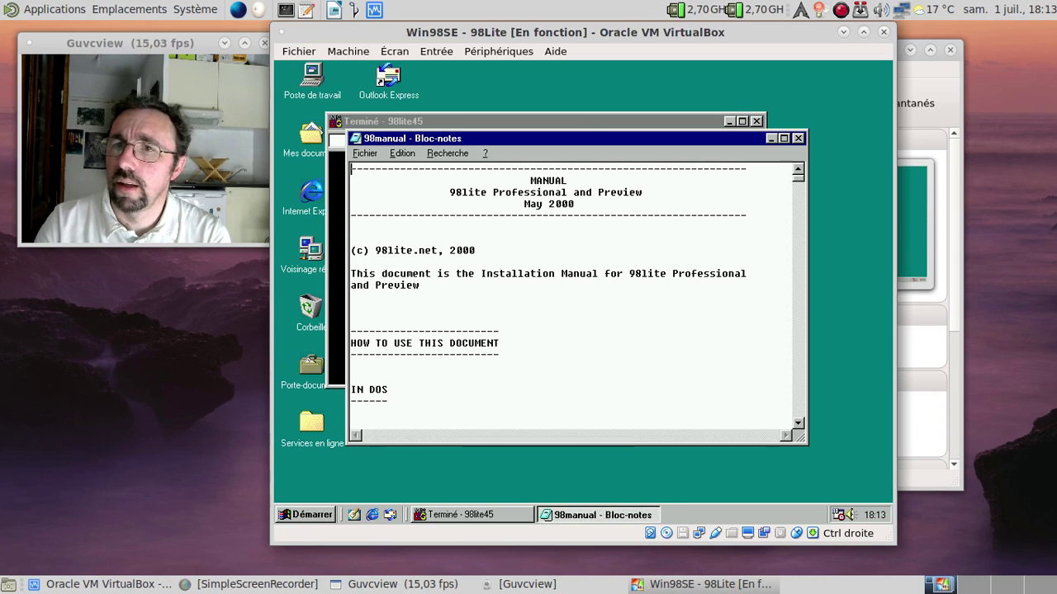
Close the 98manual document and the finished 98lite45 installer window.
left_click(798, 138)
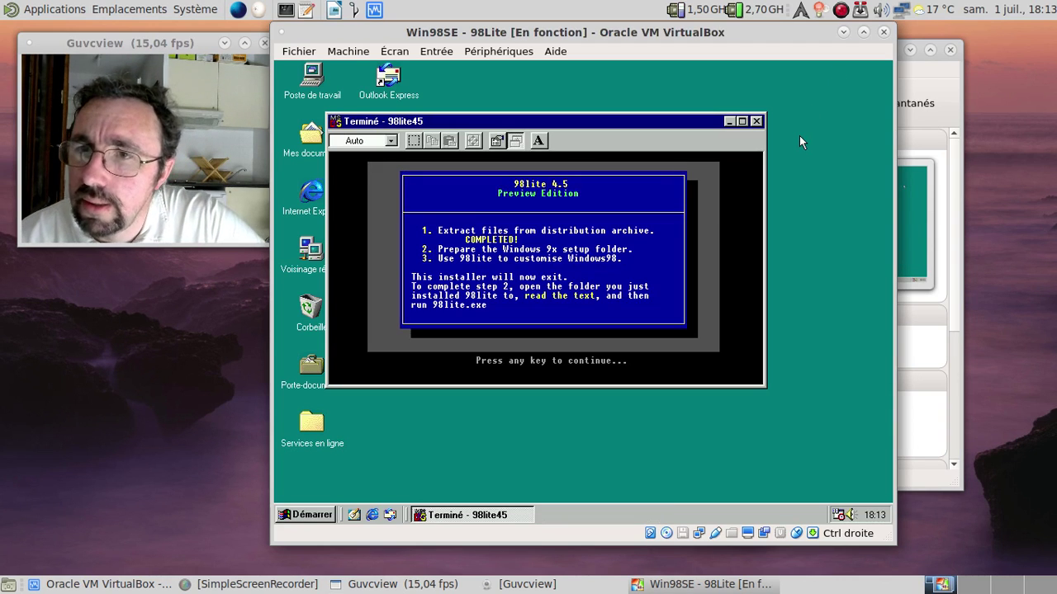
key("Return")
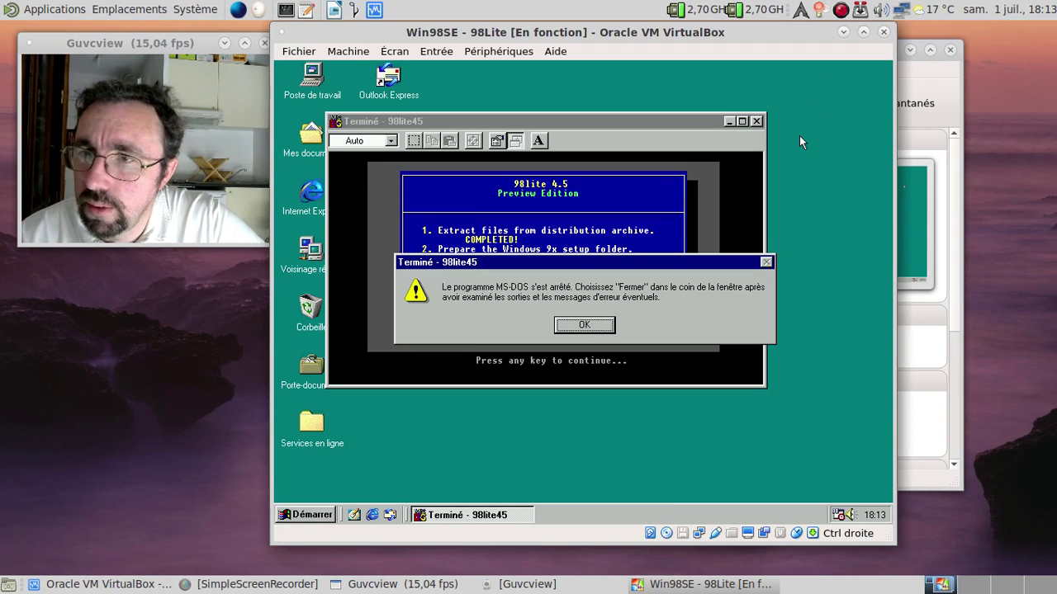
key("Return")
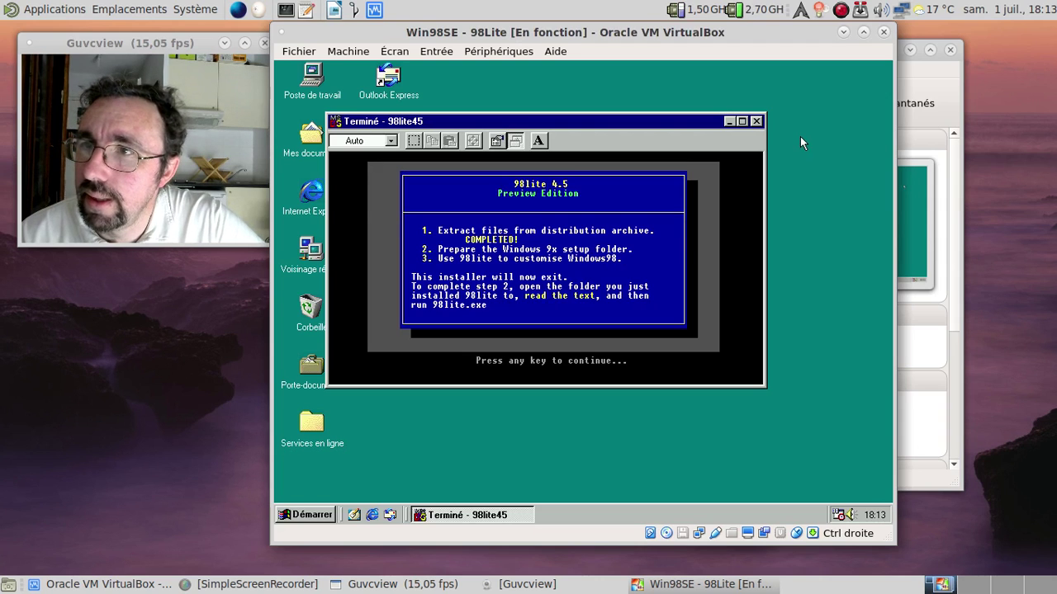
left_click(761, 122)
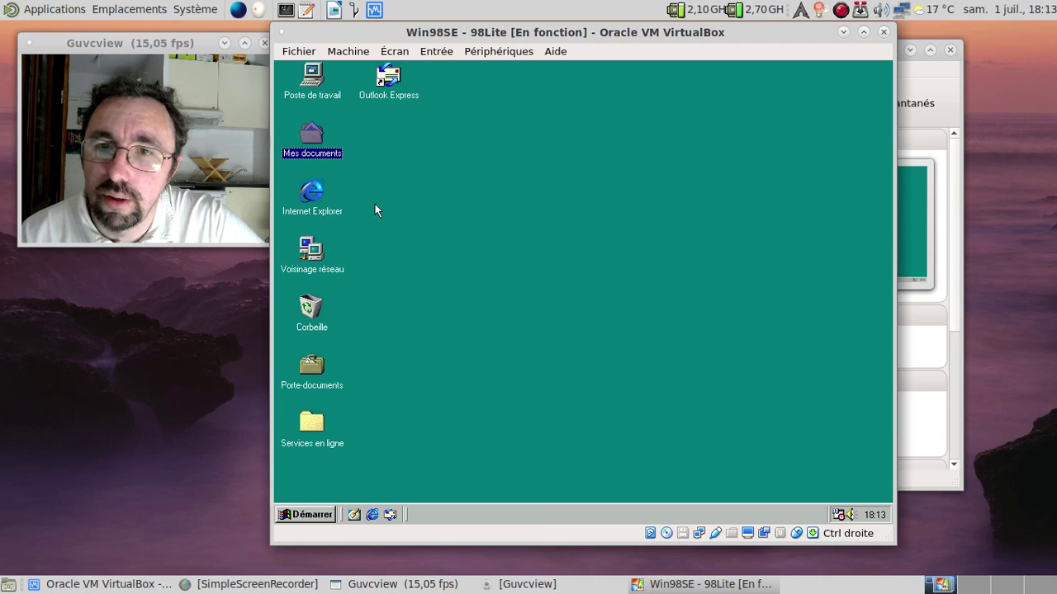
Try to open the 98LITE.ICO file from C:\98SETUP in Windows Explorer, cancel the program choice and close Explorer.
left_click(426, 175)
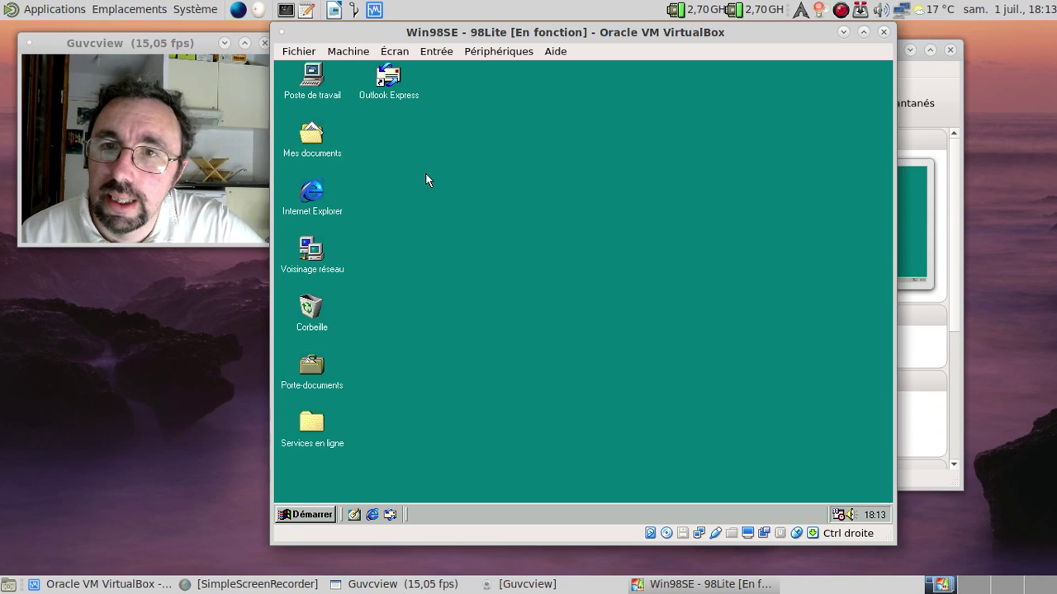
key("super+e")
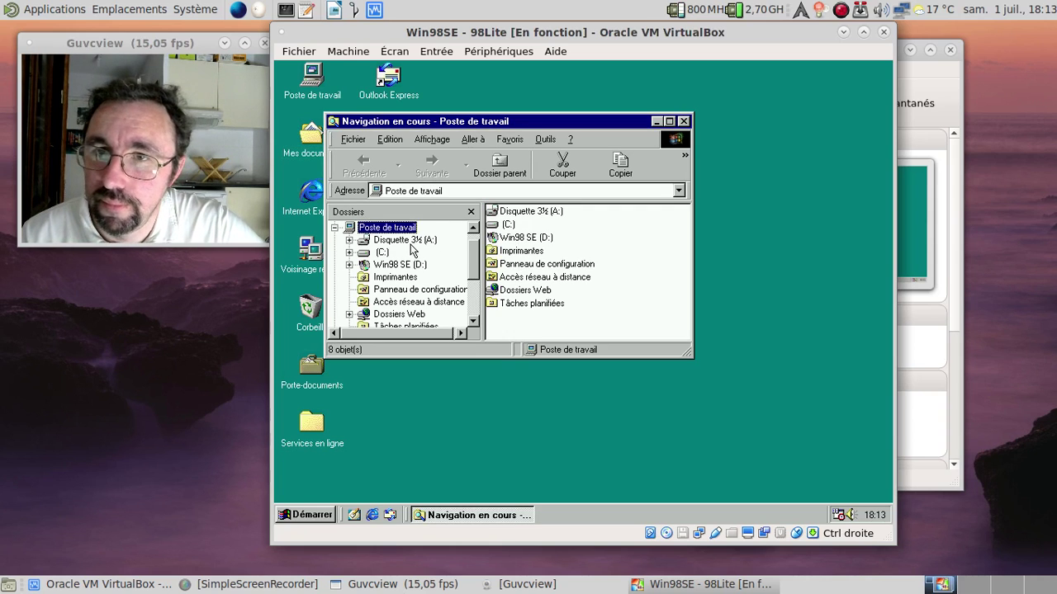
left_click(382, 252)
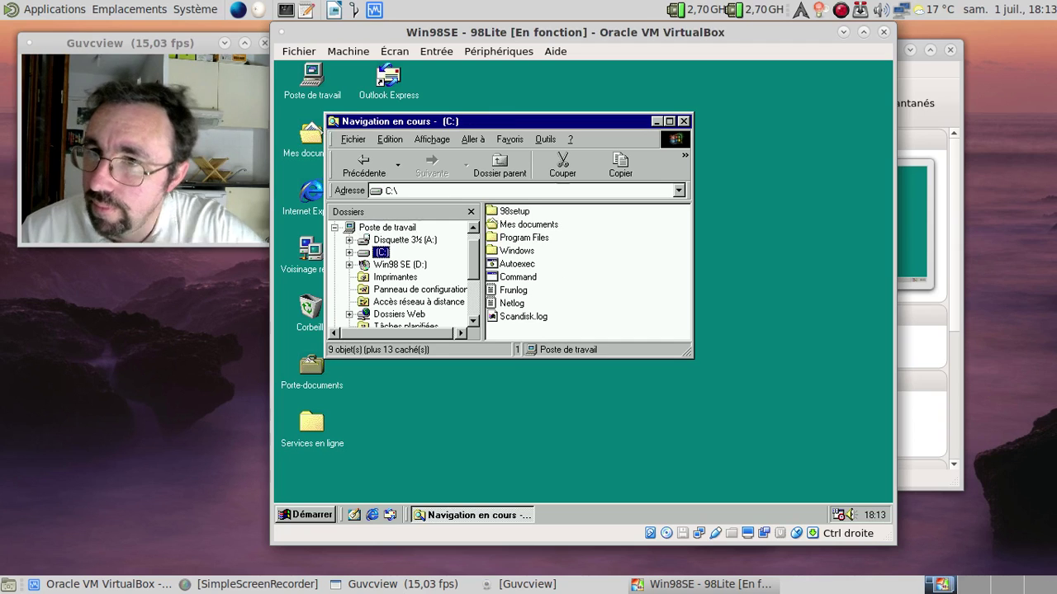
double_click(517, 215)
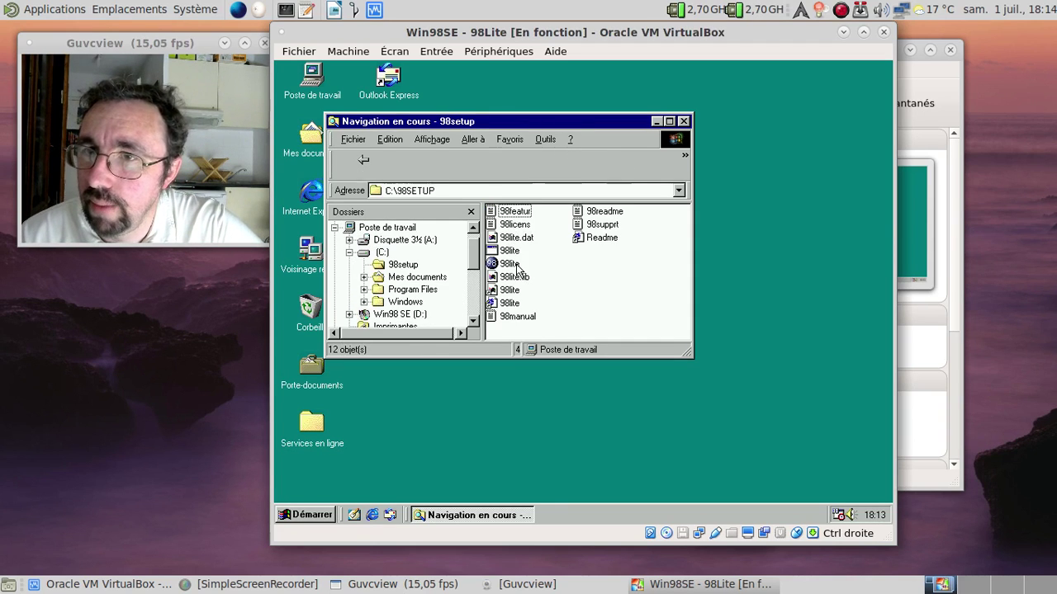
double_click(512, 263)
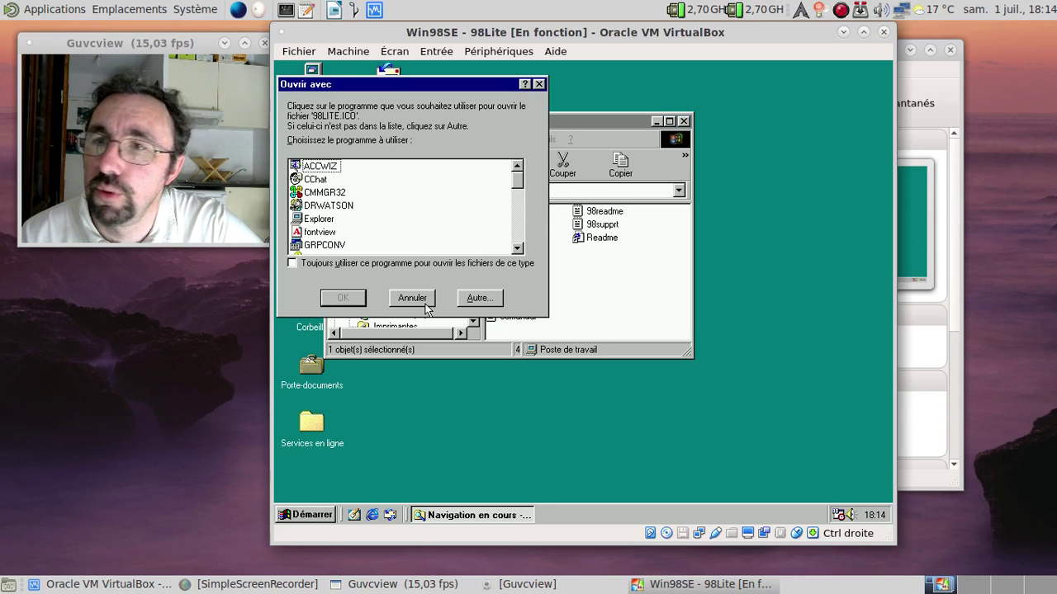
left_click(426, 307)
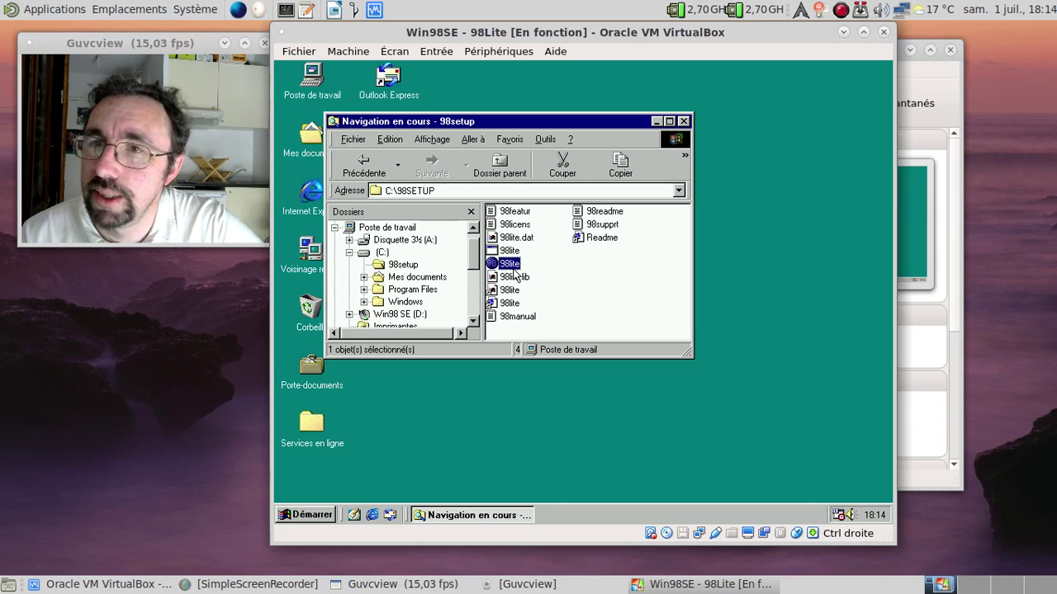
left_click(683, 122)
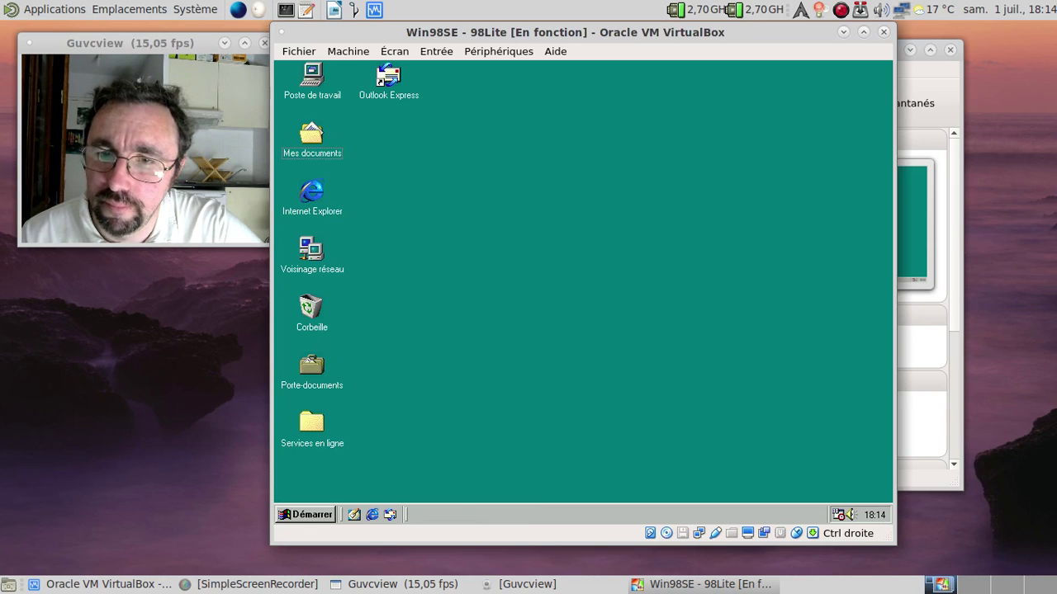
left_click(305, 514)
mouse_move(417, 275)
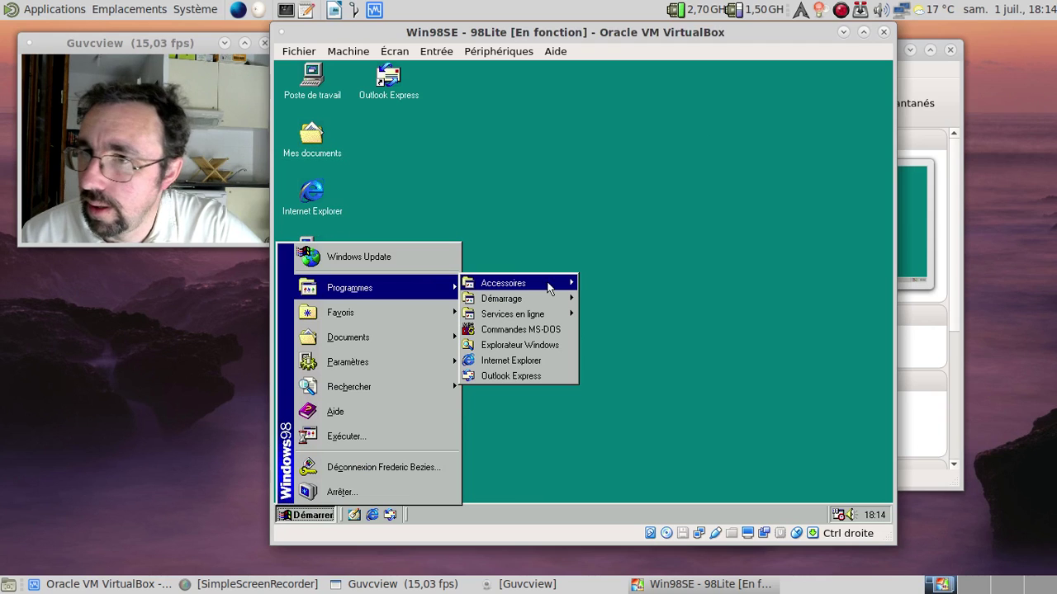
mouse_move(550, 289)
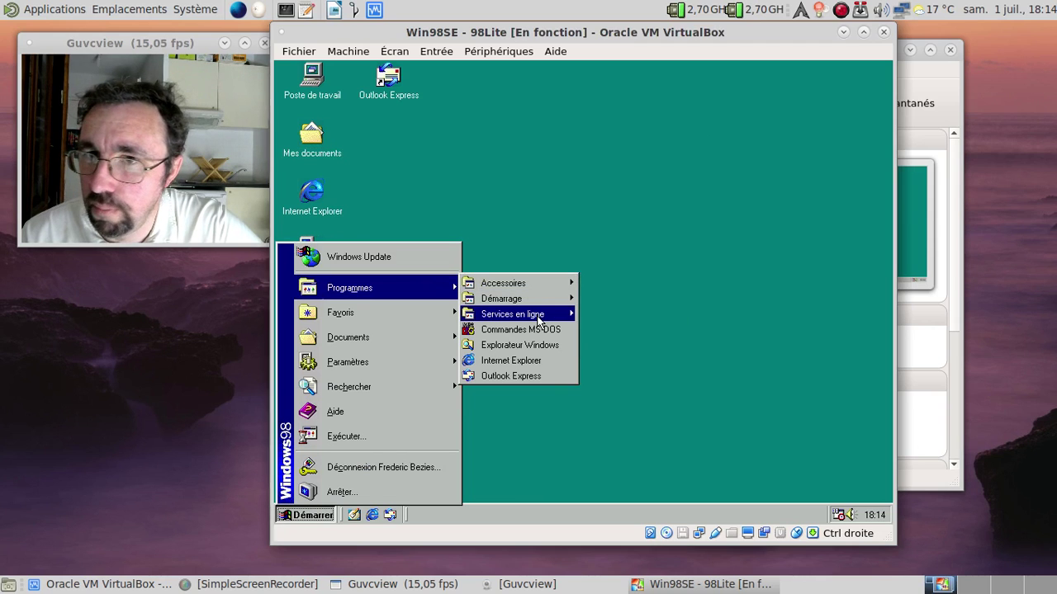
mouse_move(553, 314)
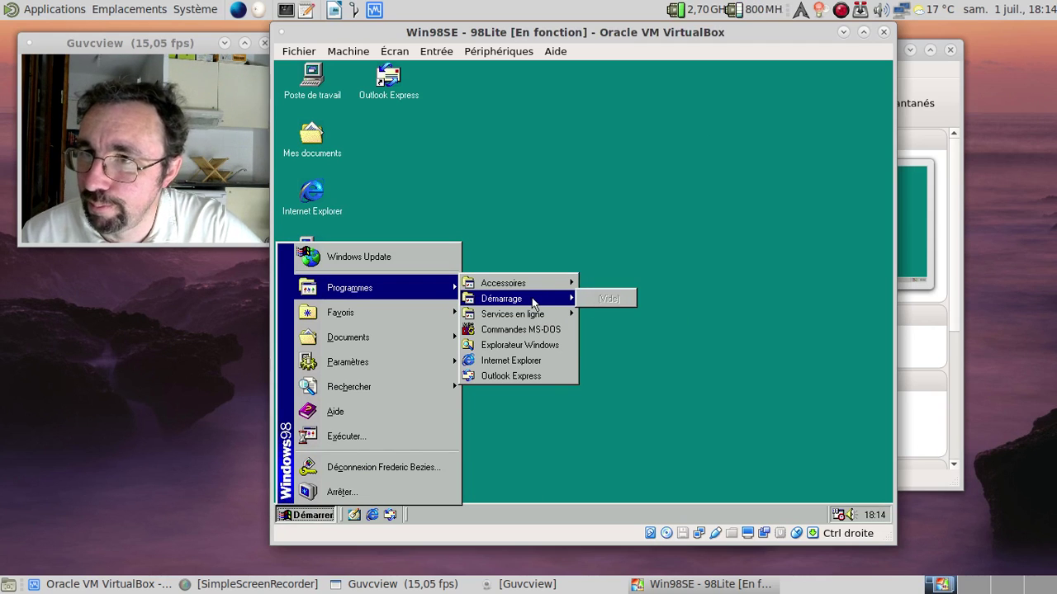
left_click(524, 221)
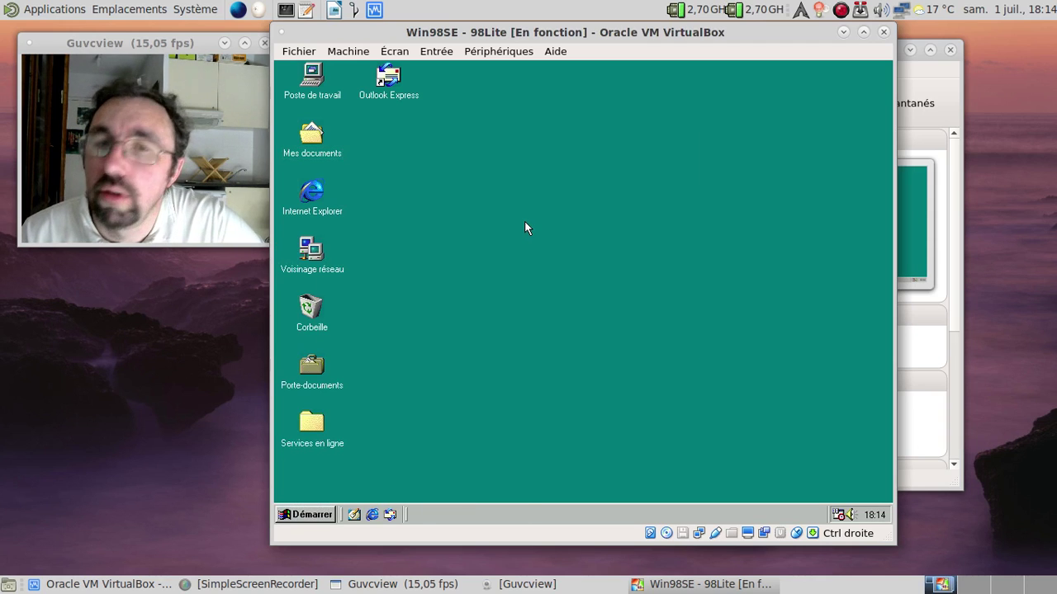
Browse to C:\98SETUP in Windows Explorer and run the 98lite program from that folder.
key("super+e")
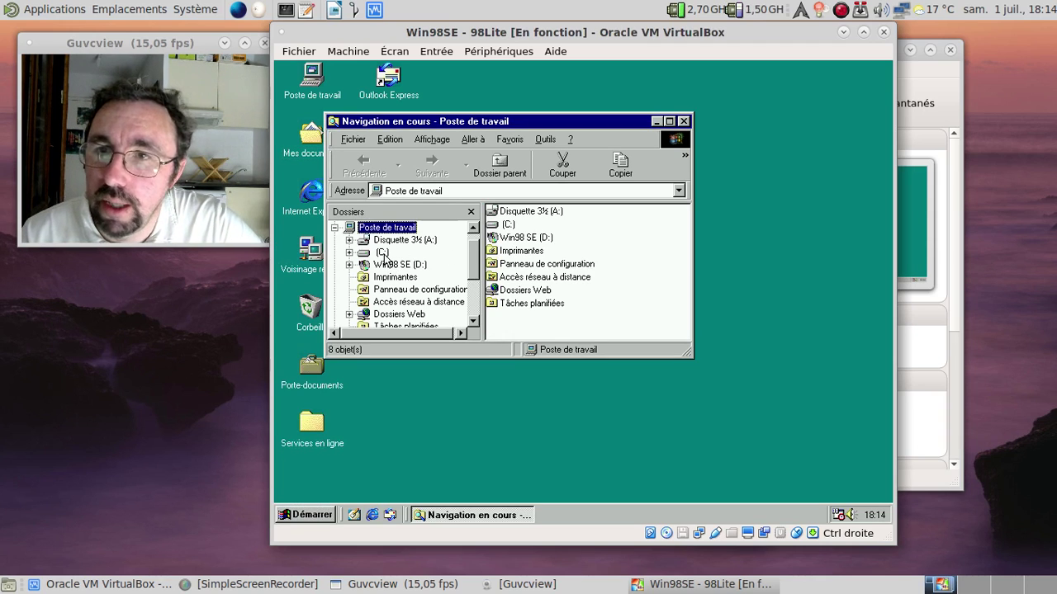
left_click(384, 251)
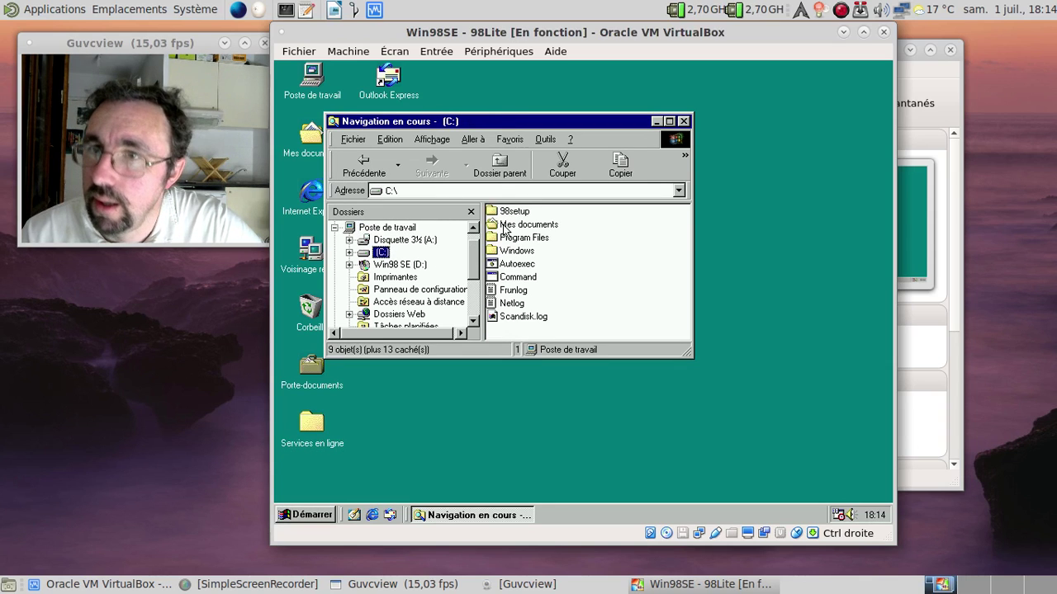
left_click(502, 215)
double_click(508, 211)
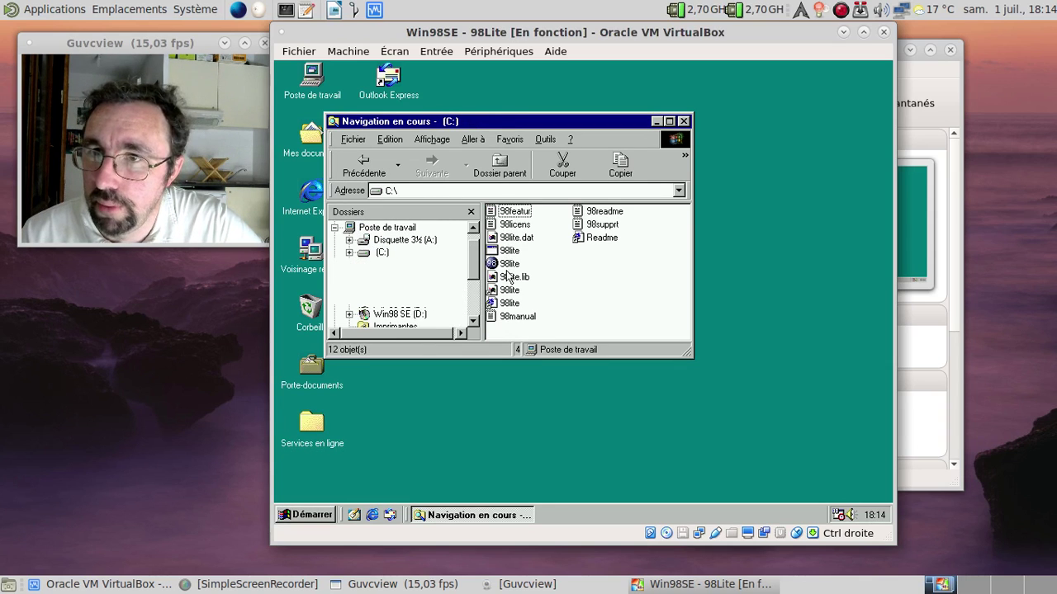
left_click(509, 251)
double_click(506, 252)
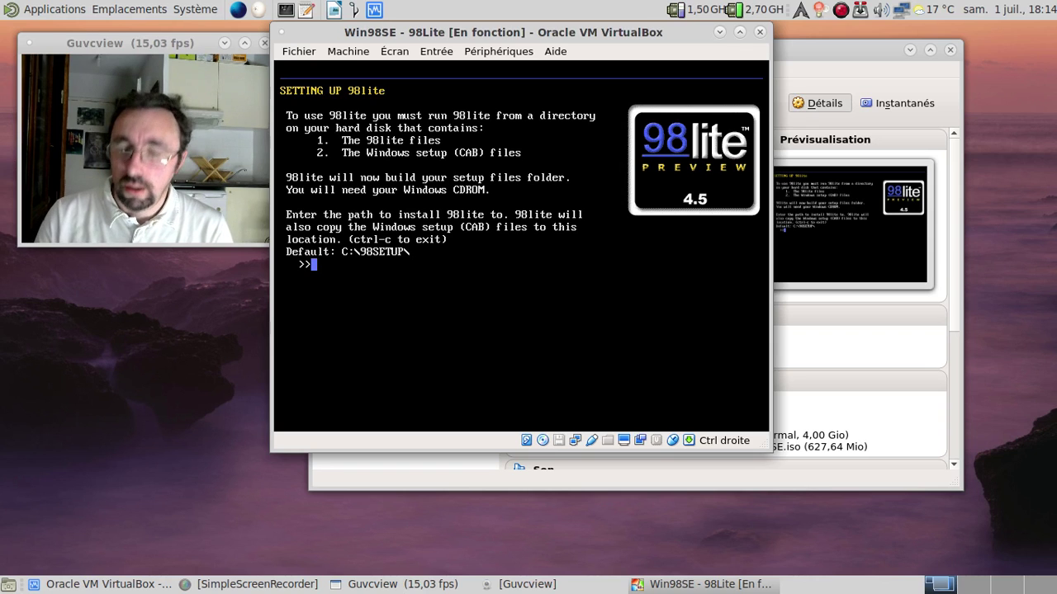
Accept the default path C:\98SETUP\ and copy the Windows setup files from CD-ROM drive D.
key("Return")
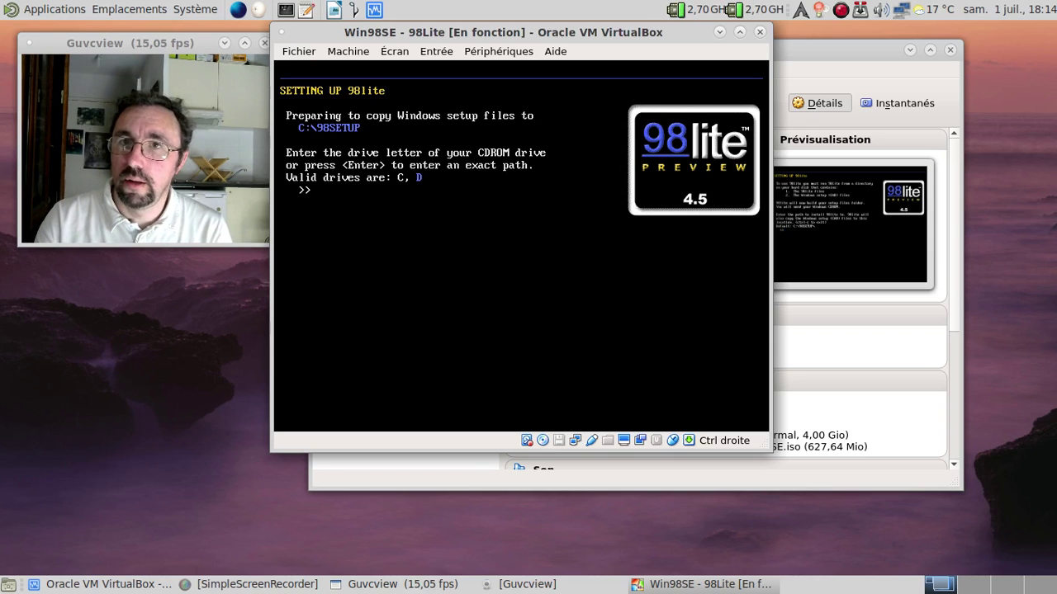
type("D")
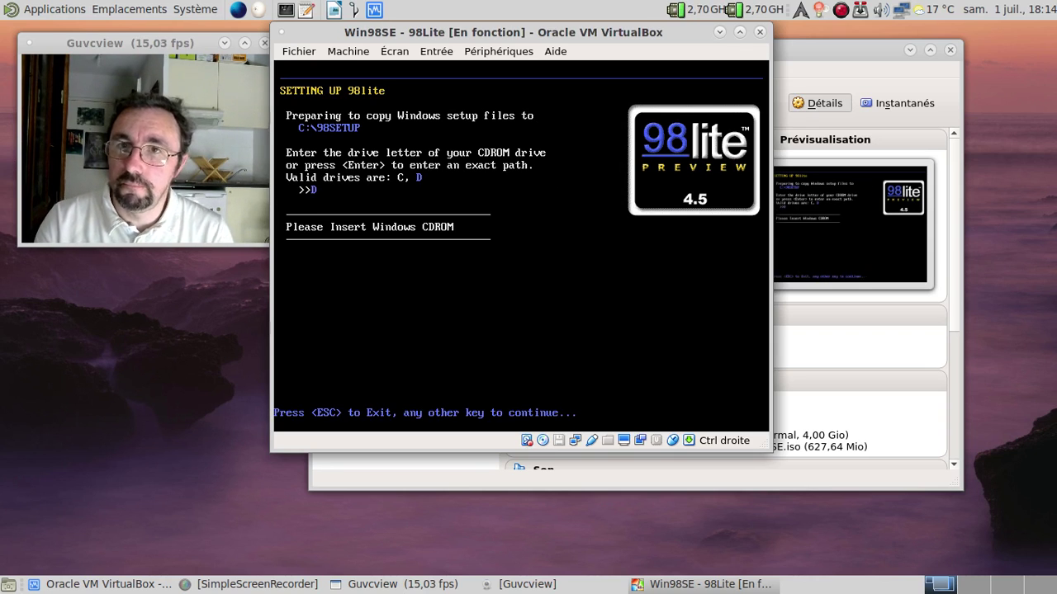
key("Return")
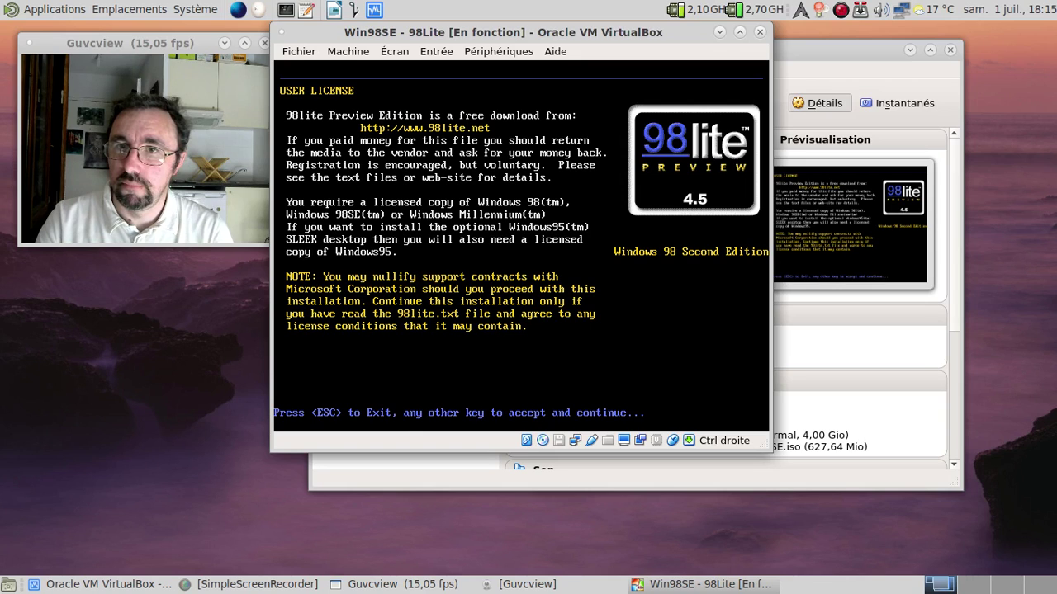
Accept the 98lite license, choose Take Control! to make Windows features optional, and confirm adding the new setup options.
key("Return")
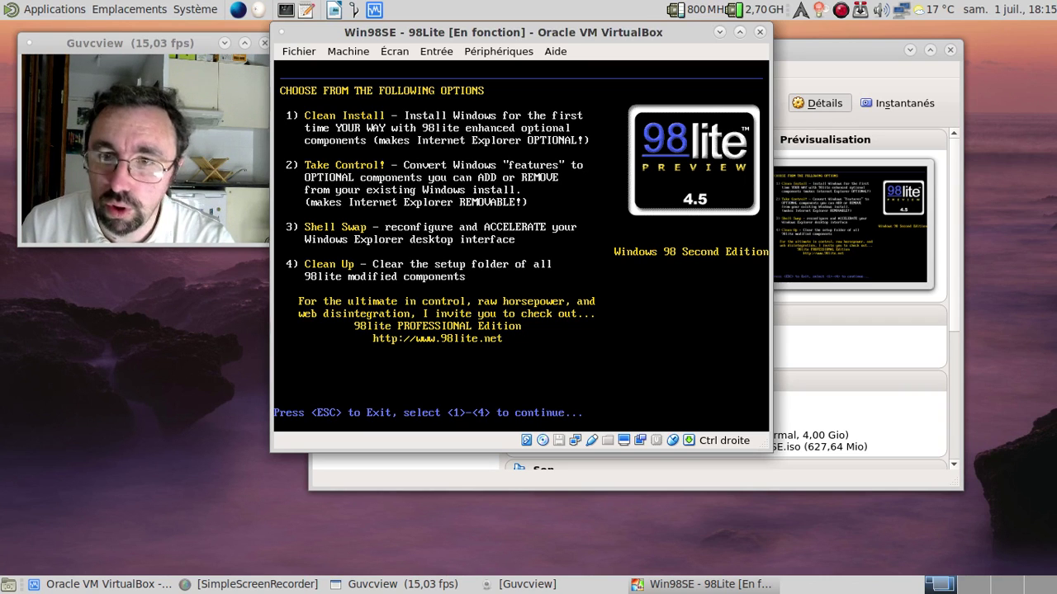
key("2")
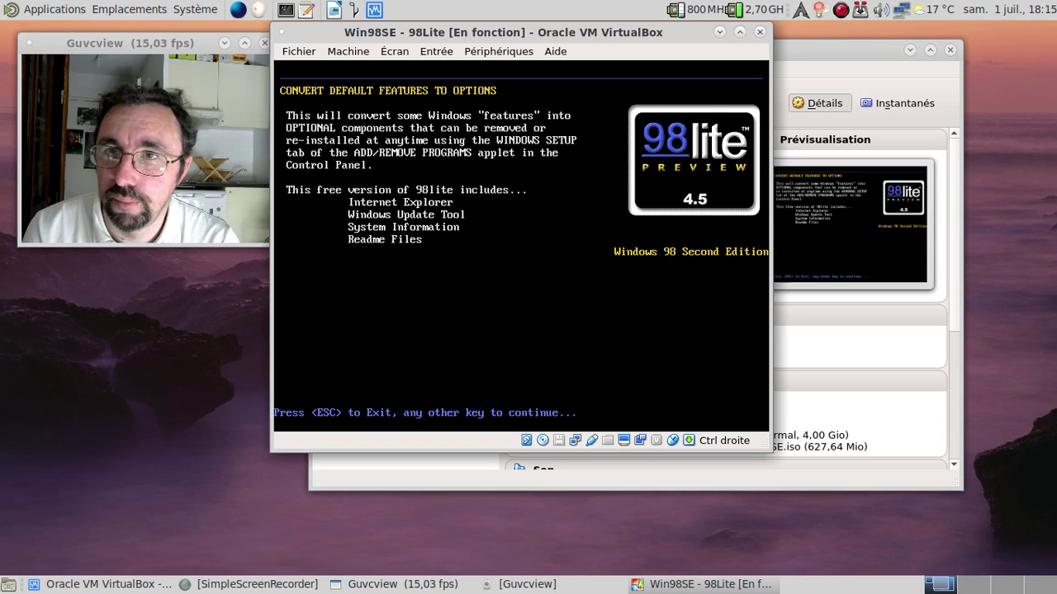
key("Return")
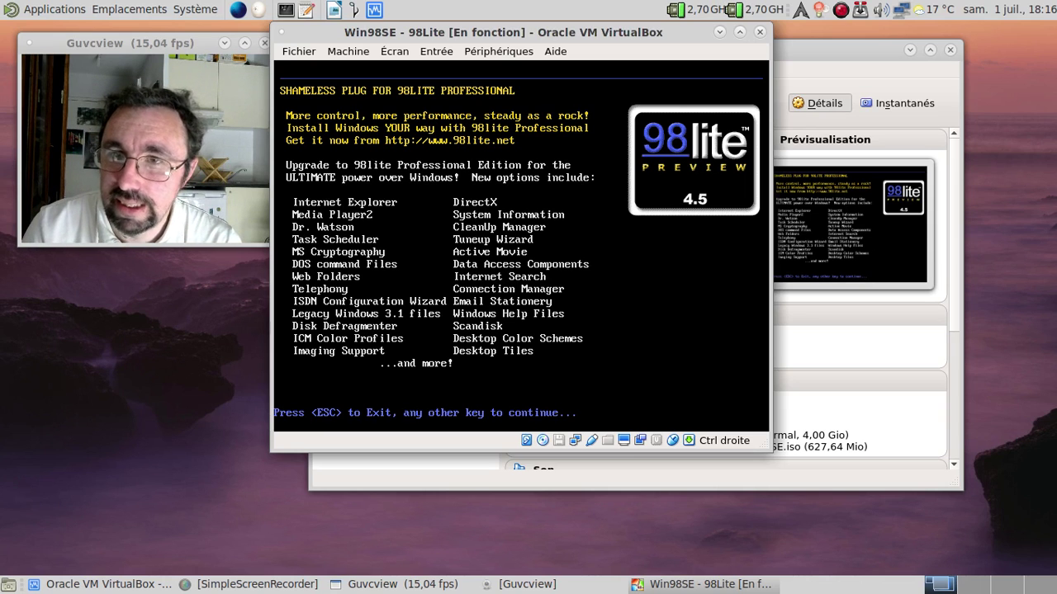
key("Return")
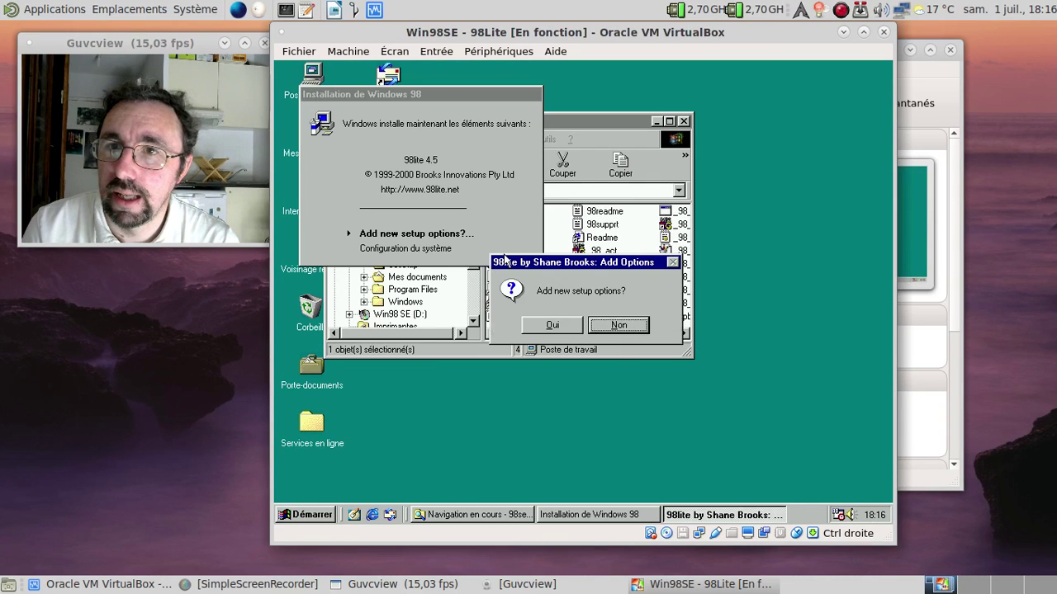
left_click(552, 327)
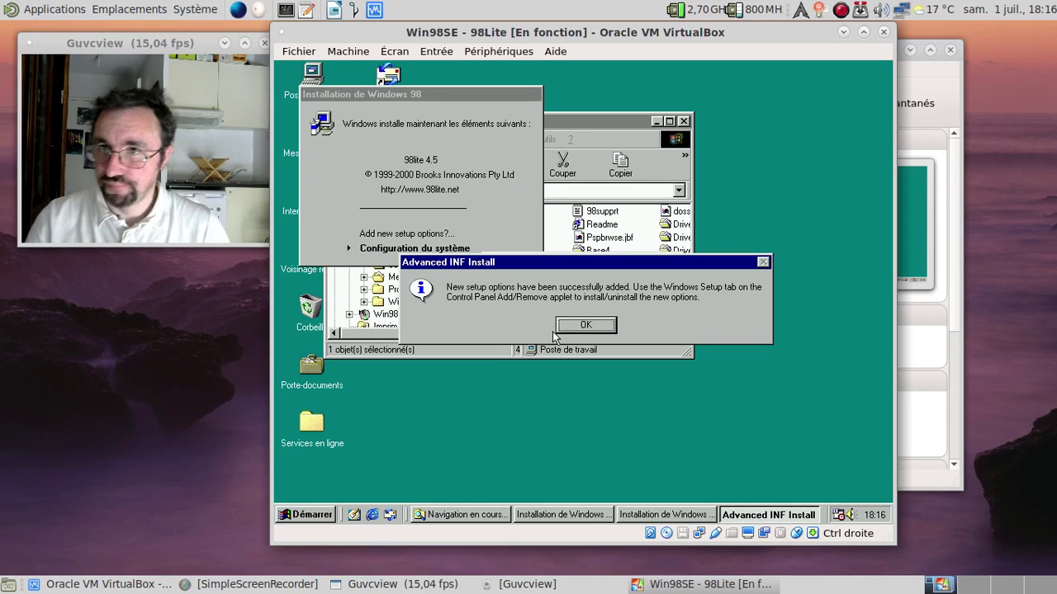
left_click(584, 327)
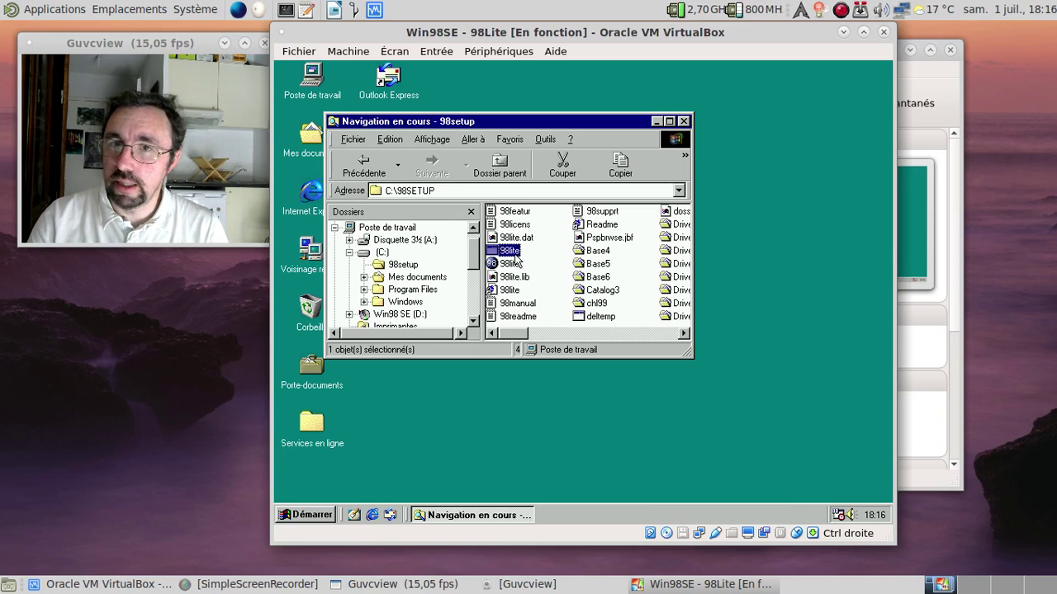
Relaunch 98lite from its new program group, pass the welcome page and accept the user license.
left_click(312, 515)
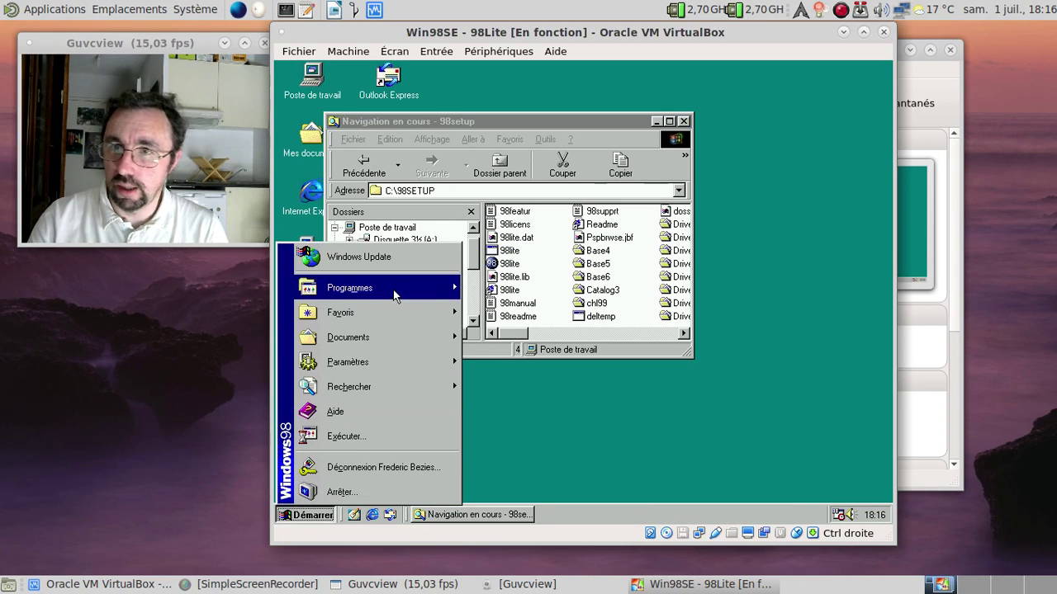
mouse_move(395, 296)
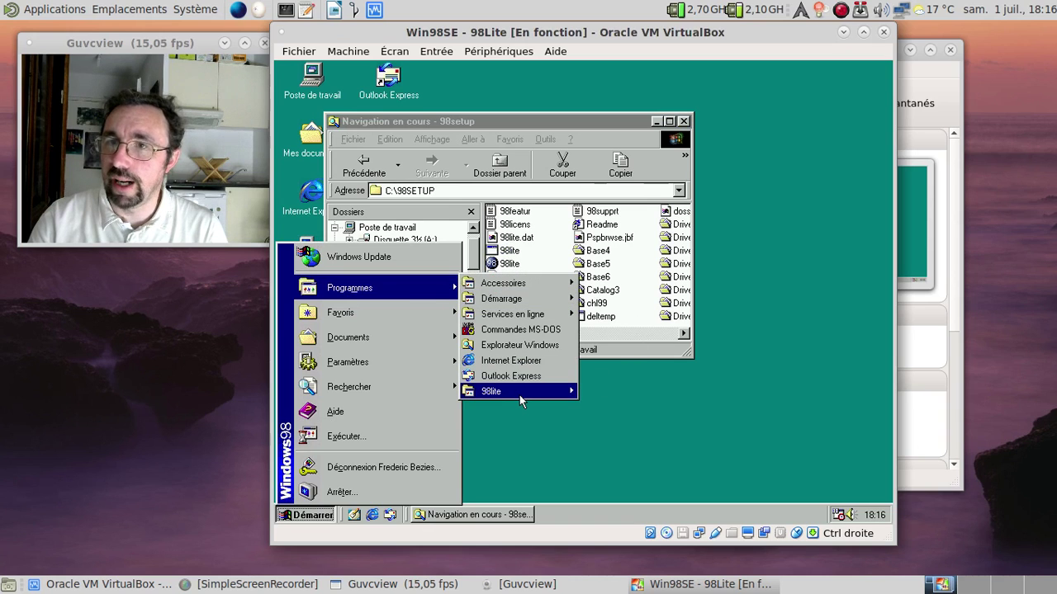
mouse_move(519, 395)
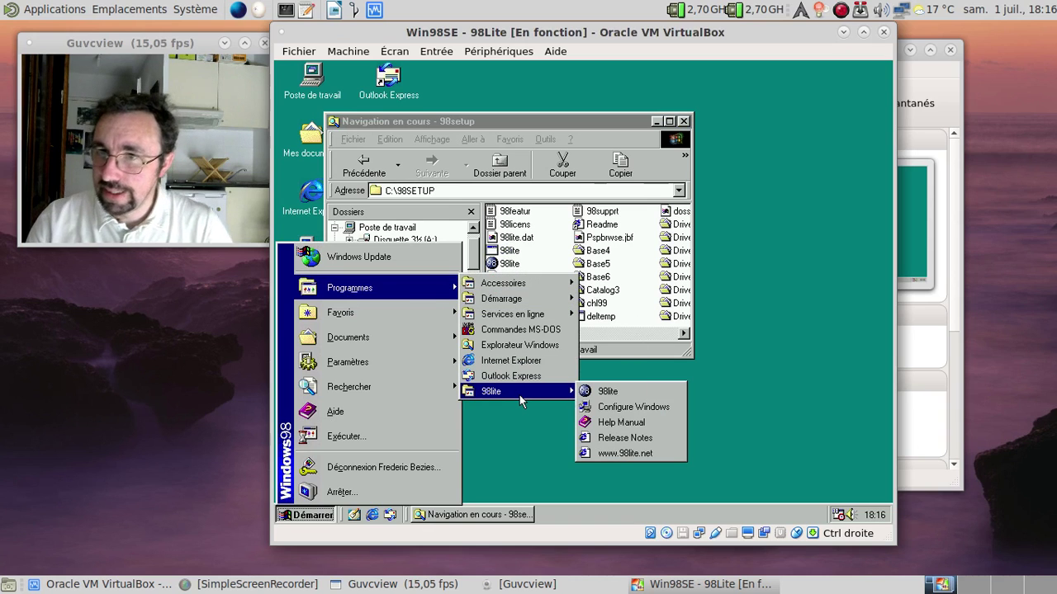
left_click(622, 393)
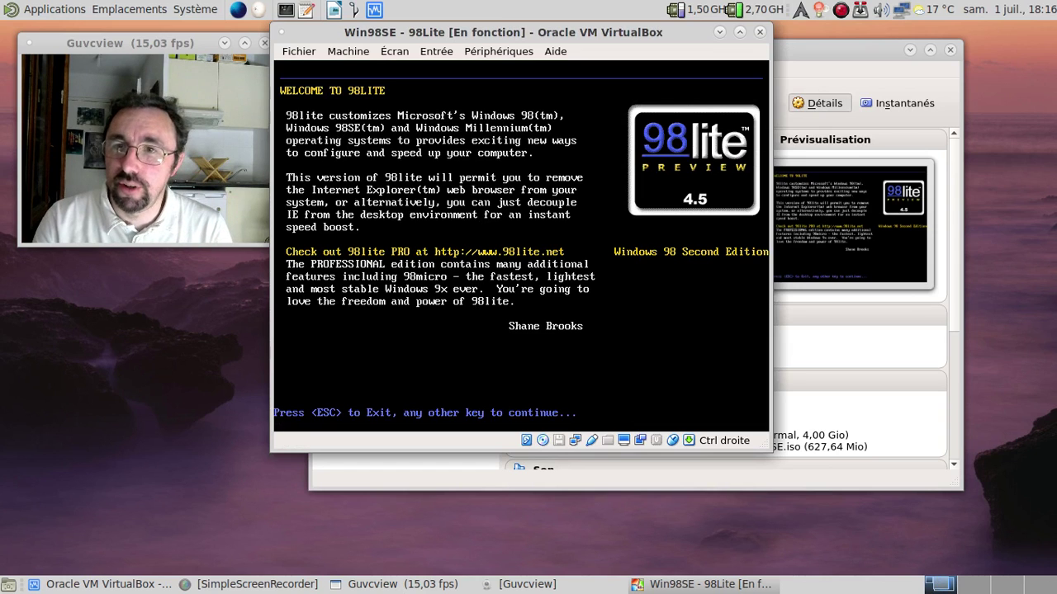
key("Return")
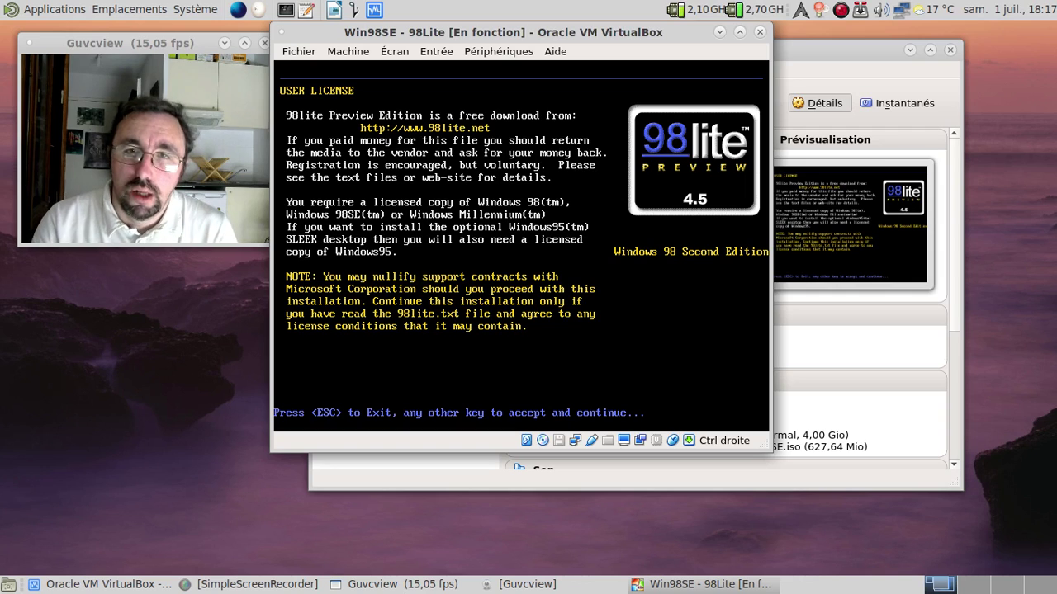
key("Return")
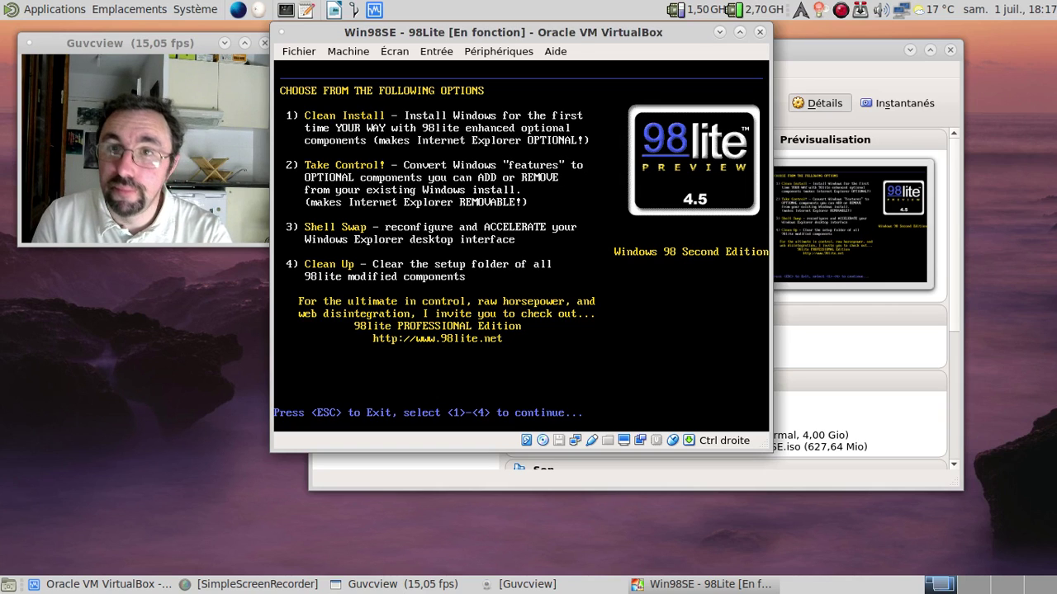
Swap the Windows shell for the CHUBBY desktop, confirm the desktop re-installation and reboot.
key("1")
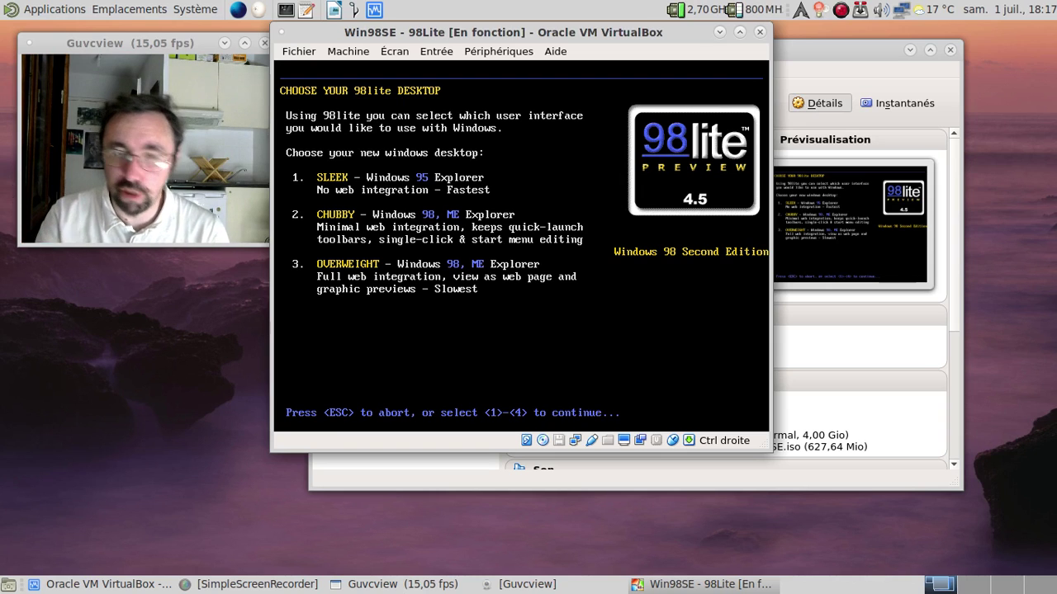
key("2")
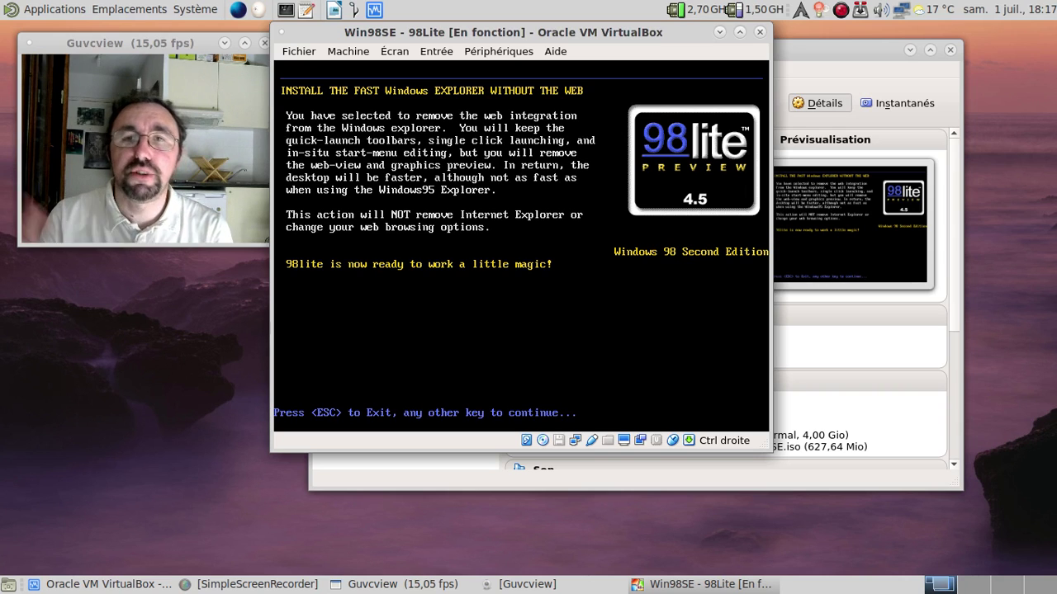
key("Return")
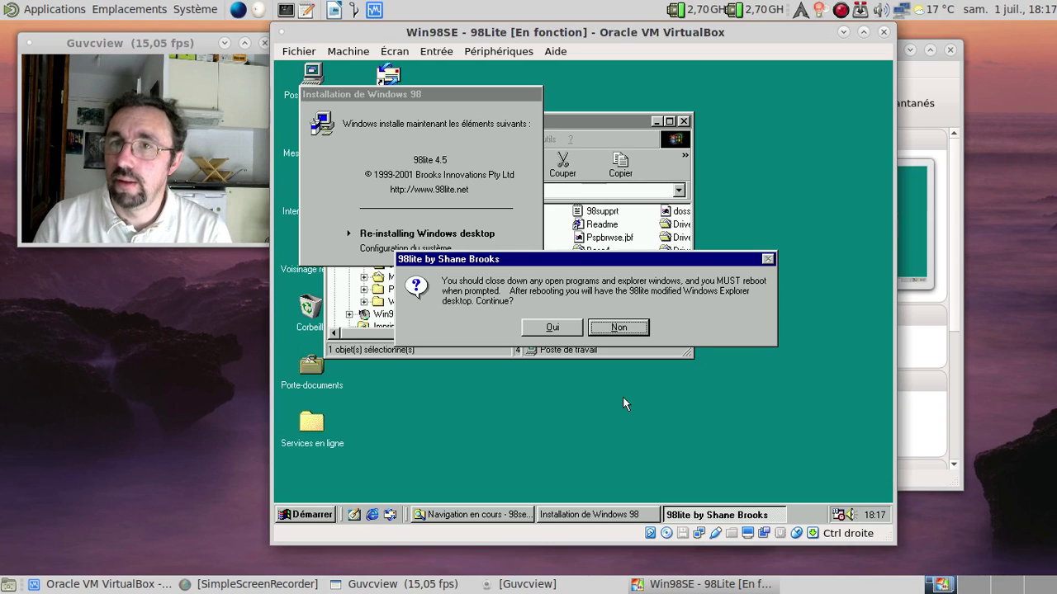
left_click(551, 327)
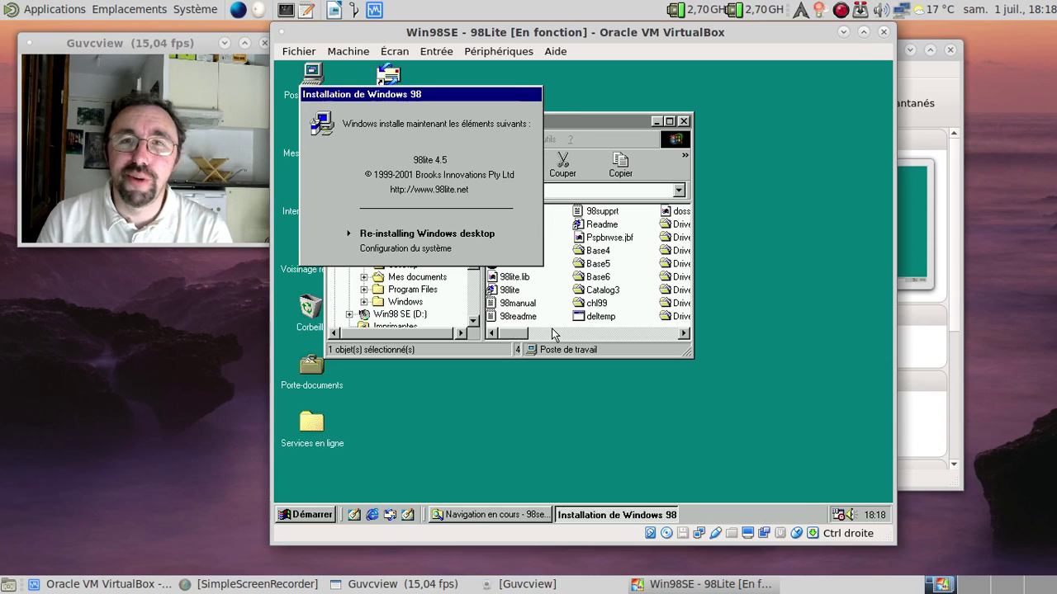
left_click(552, 330)
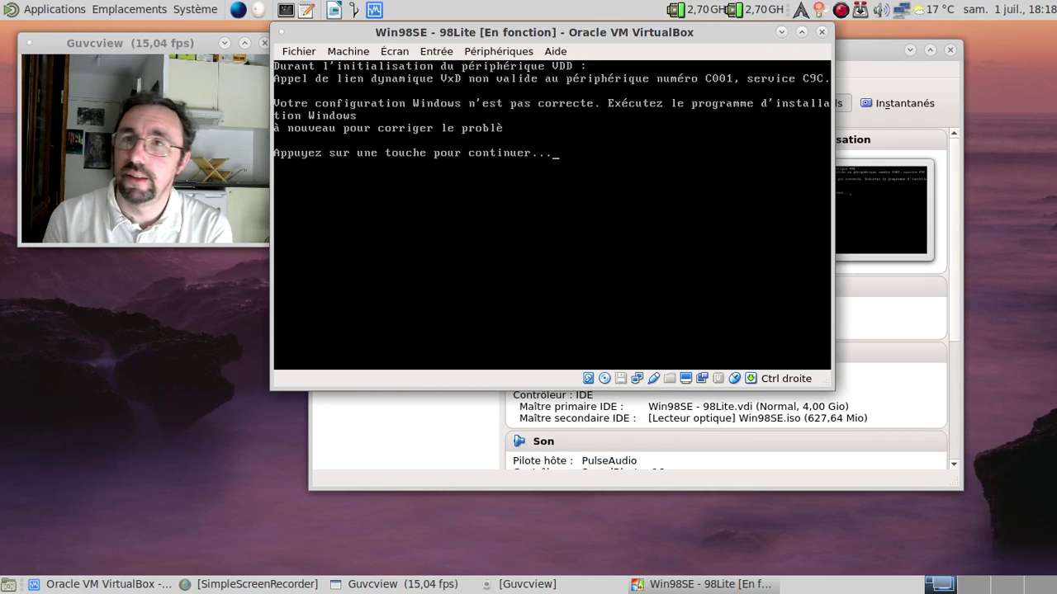
Dismiss the VDD error, start the Win98SE - 98Lite machine again in Normal boot mode and confirm the network logon.
key("Return")
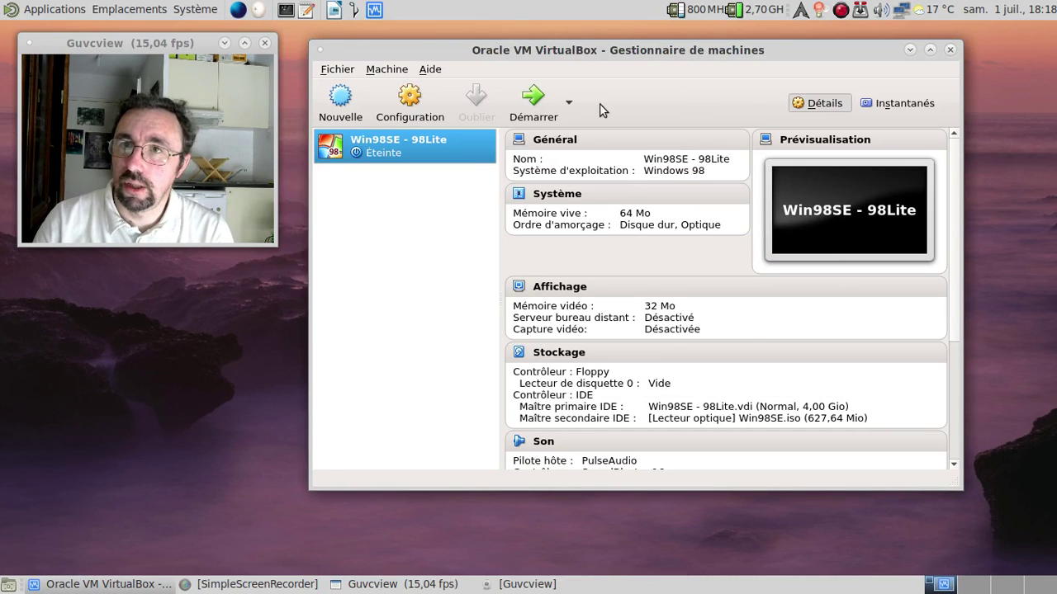
left_click(549, 105)
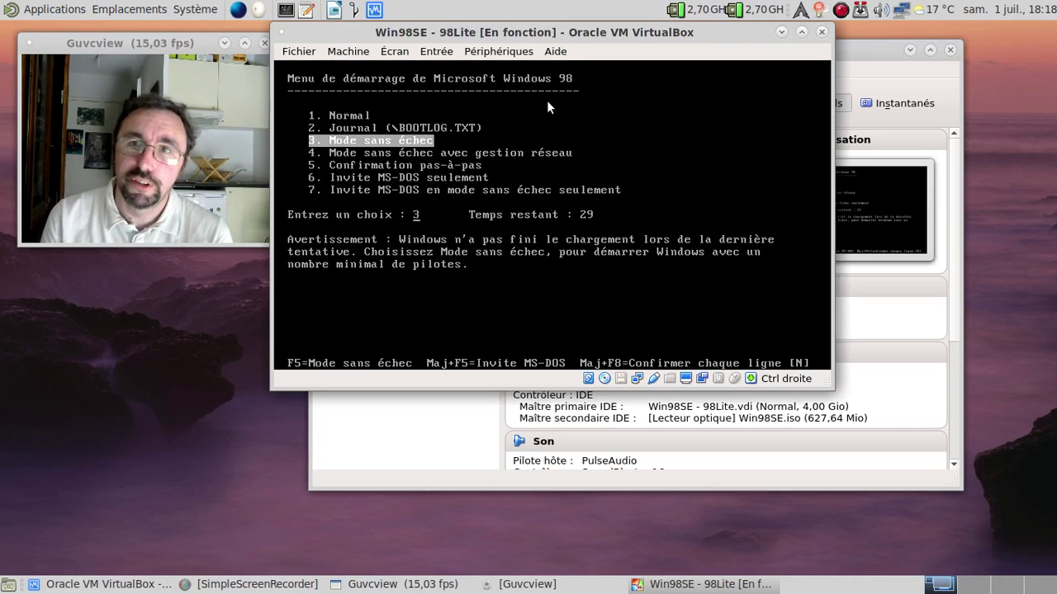
key("Up")
key("Up")
key("Return")
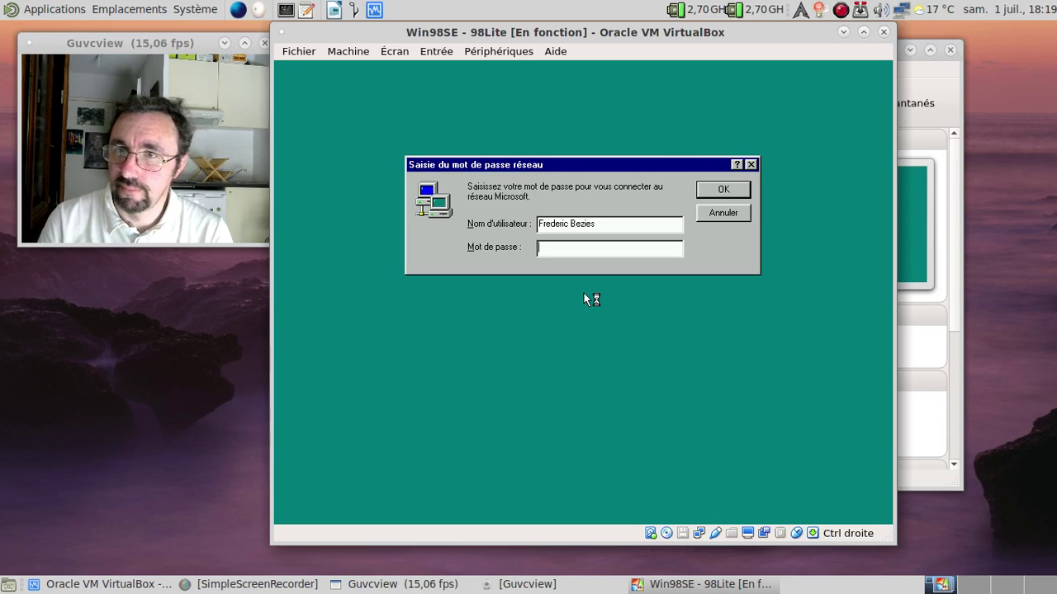
key("Return")
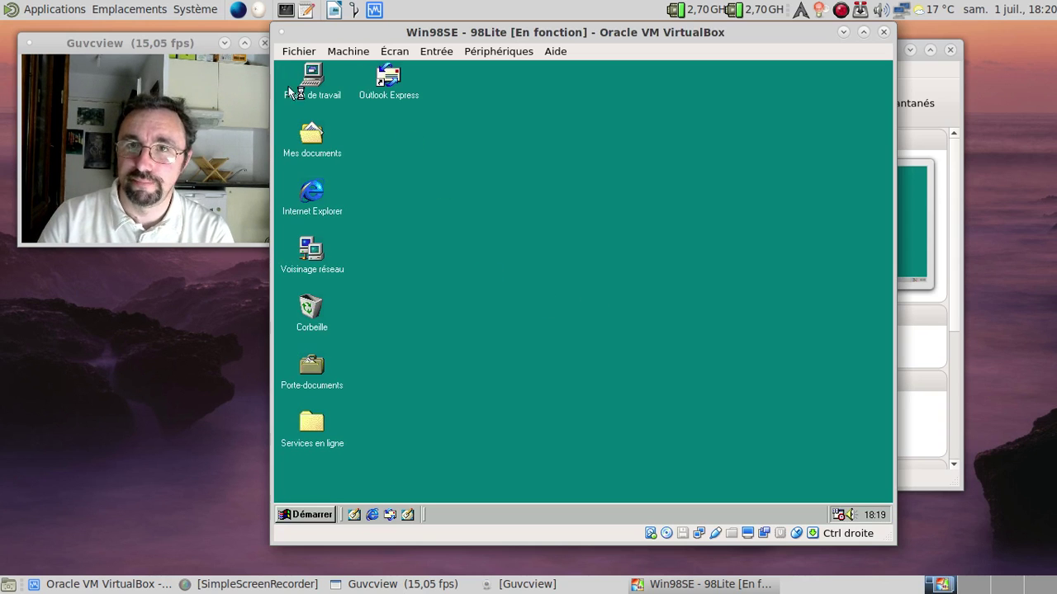
Open the system properties of Poste de travail and close the reopened 98setup Explorer window.
right_click(321, 79)
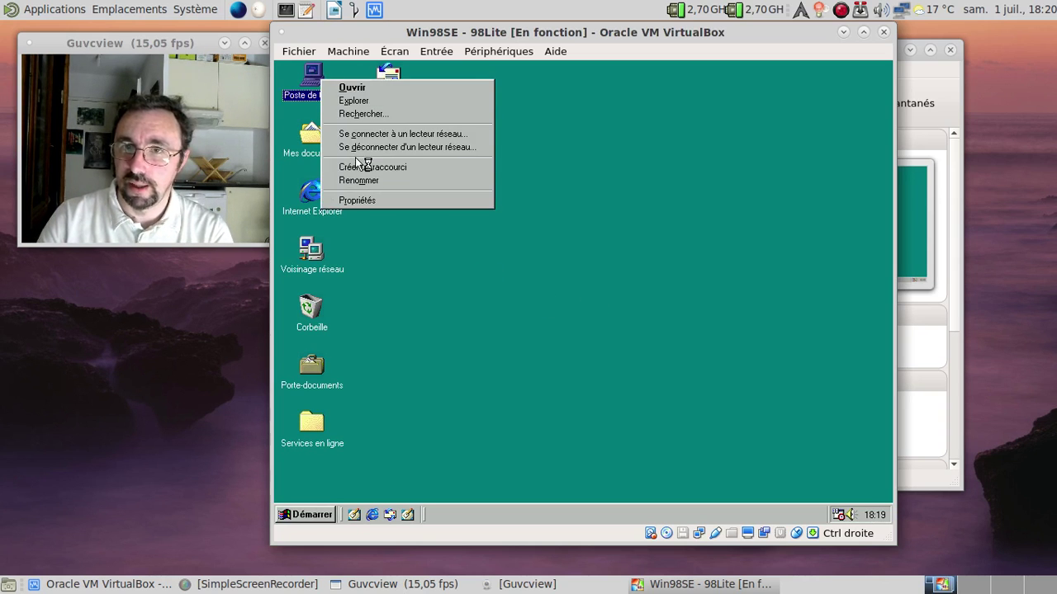
left_click(376, 205)
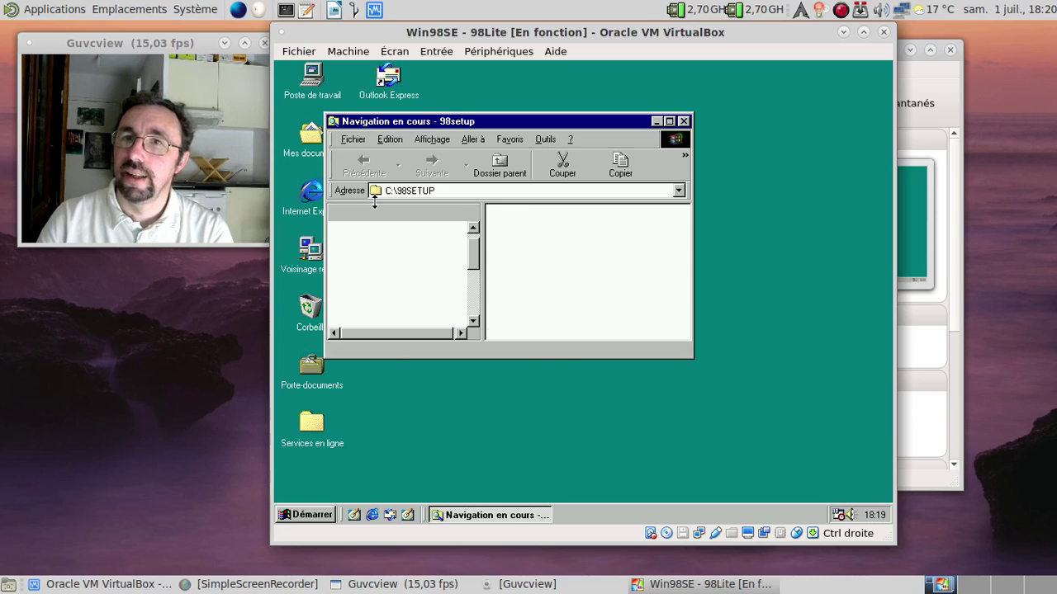
left_click(684, 122)
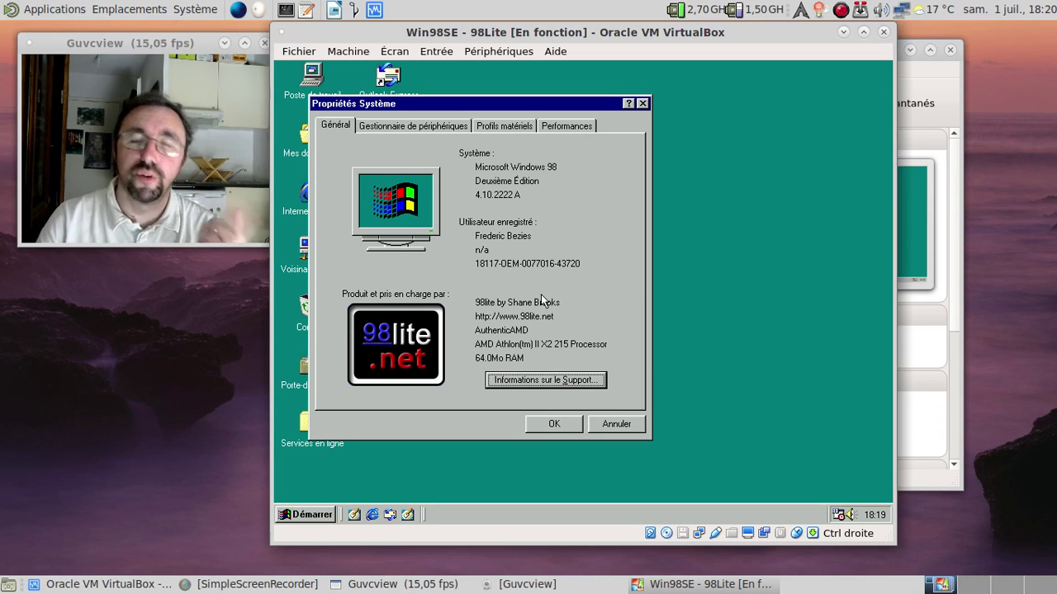
Read the 98lite support information in the system properties, and close both dialogs.
left_click(535, 388)
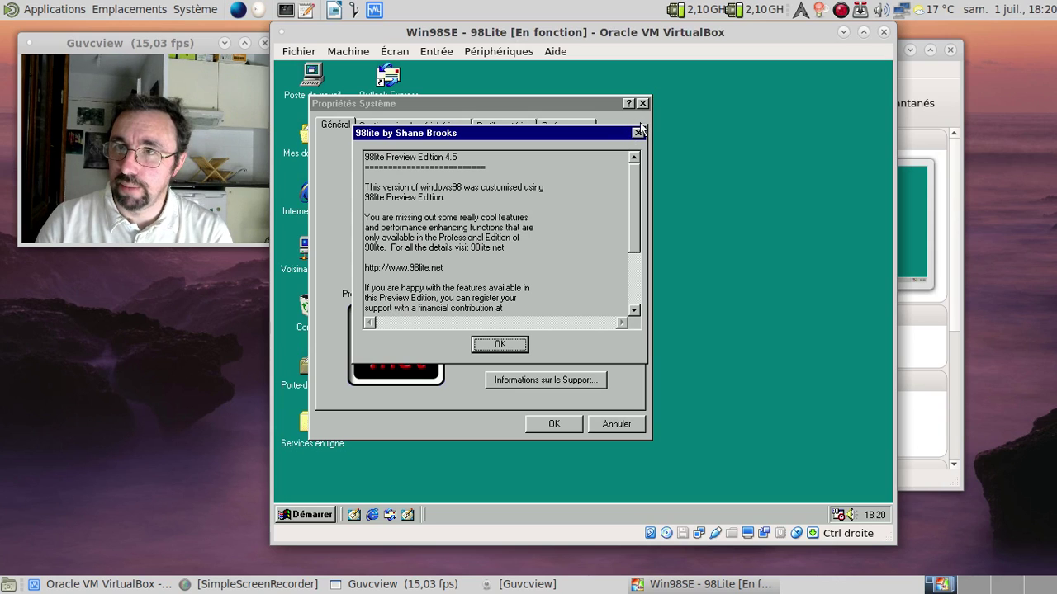
left_click(500, 344)
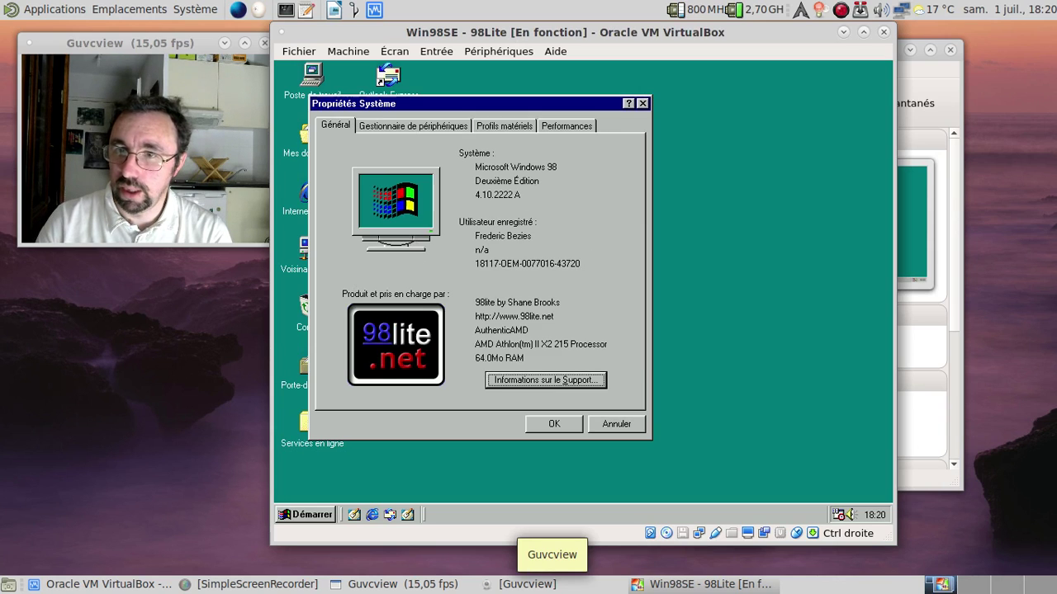
left_click(641, 103)
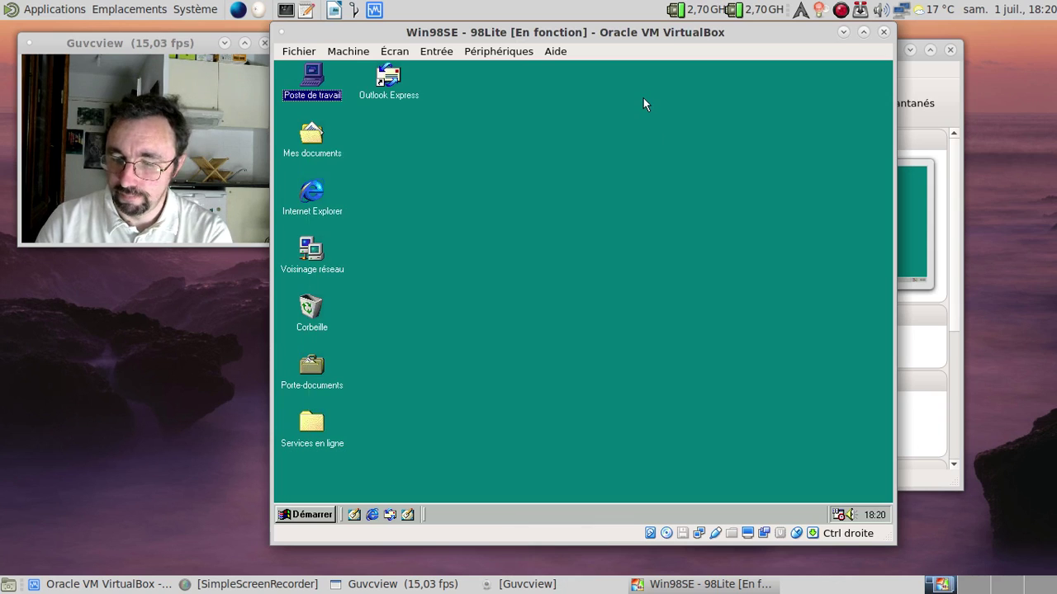
left_click(533, 181)
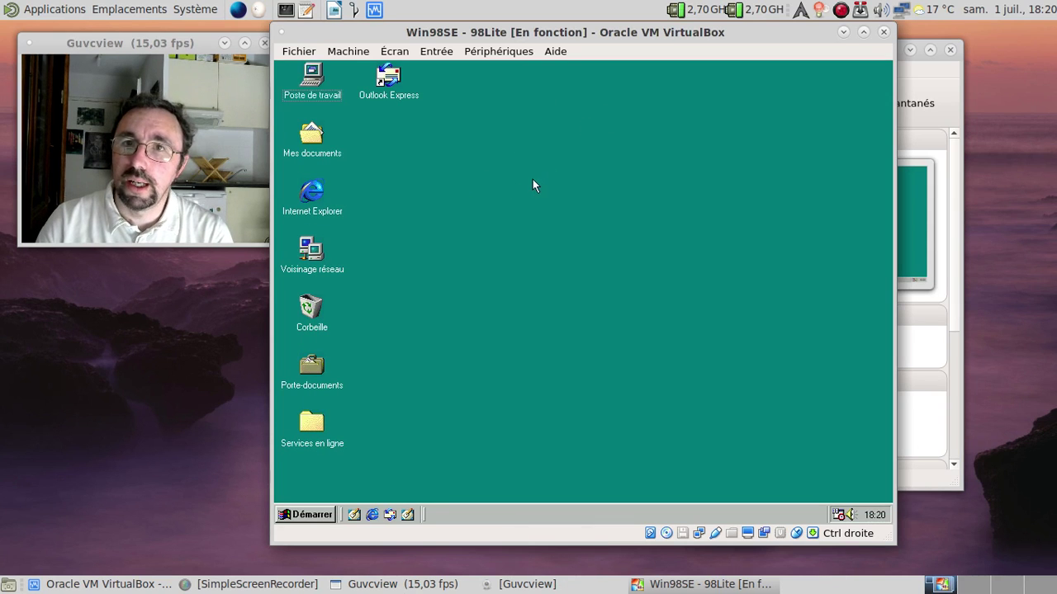
left_click(312, 512)
left_click(577, 281)
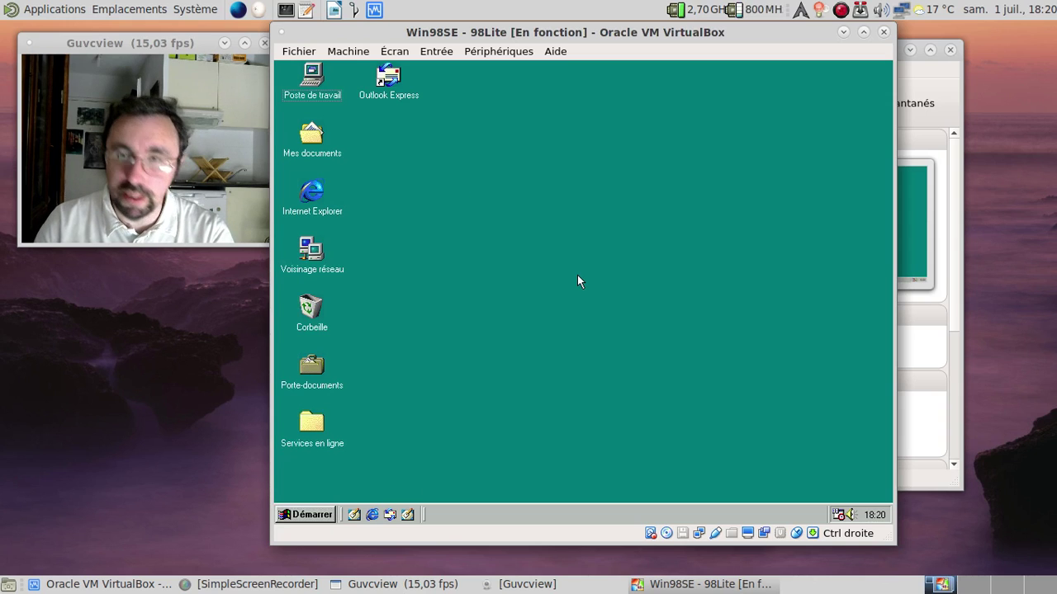
View Poste de travail in an enlarged Explorer window and the Mes documents folder, and close both windows.
key("super+e")
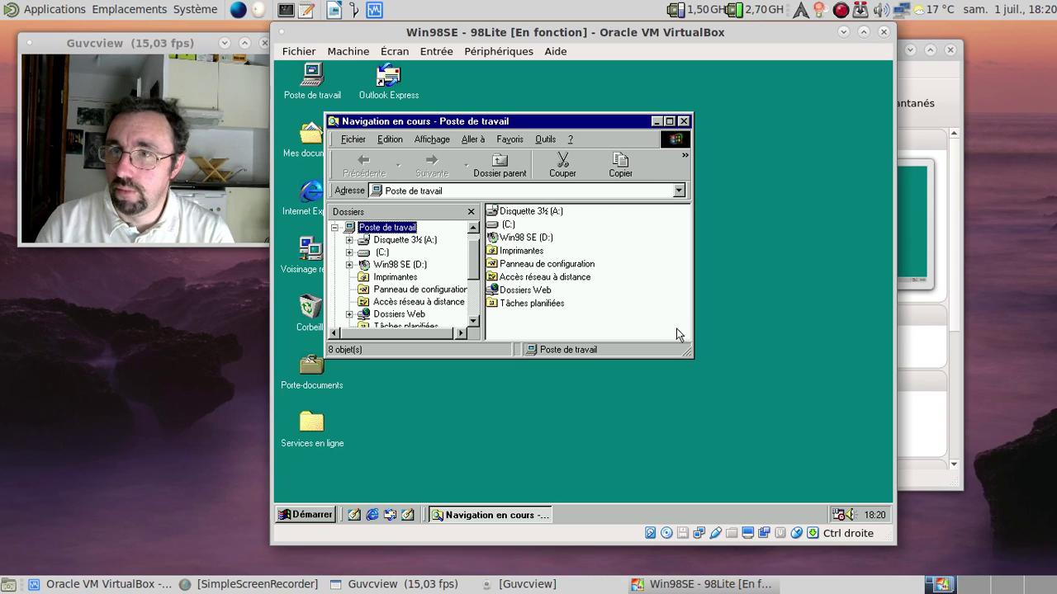
left_click_drag(685, 350, 805, 457)
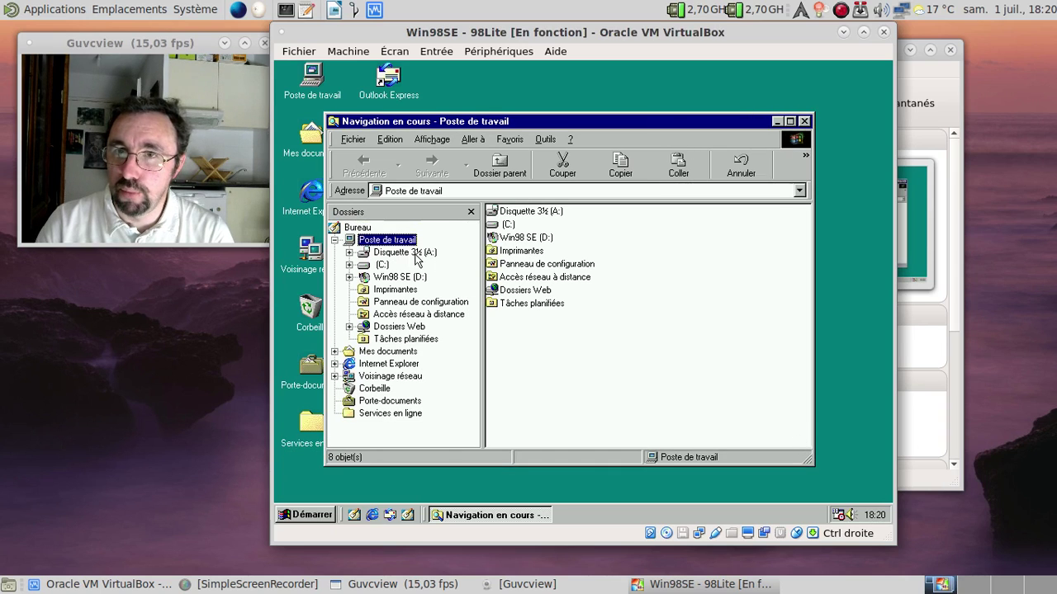
left_click(306, 145)
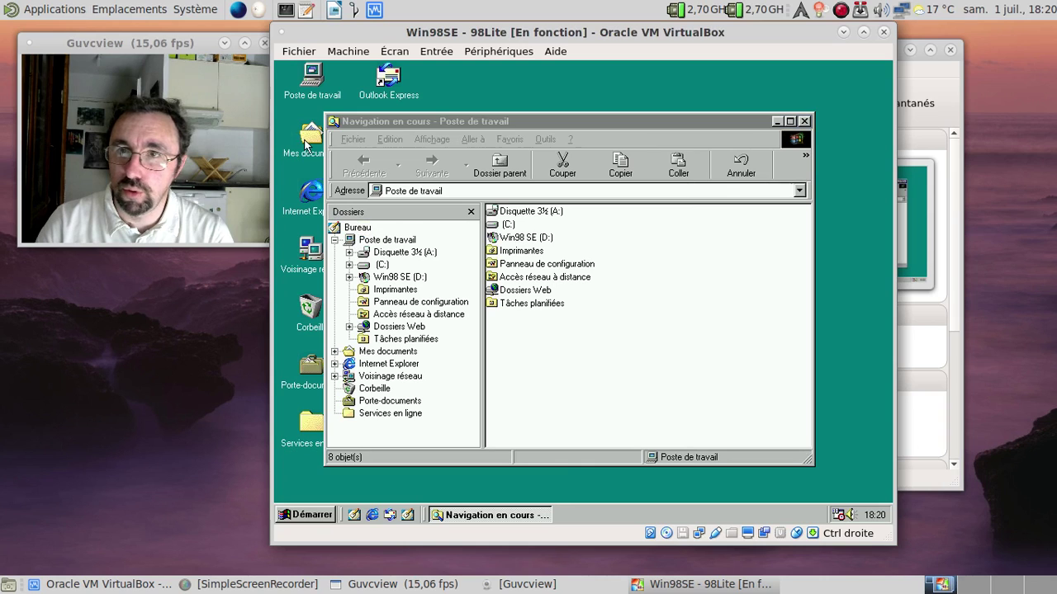
double_click(306, 144)
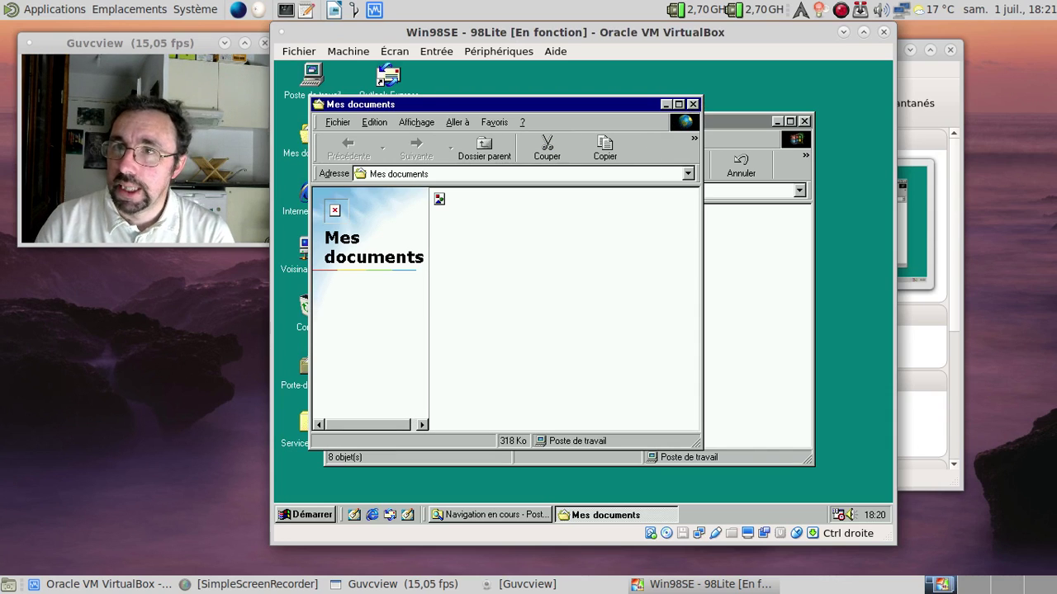
left_click(692, 105)
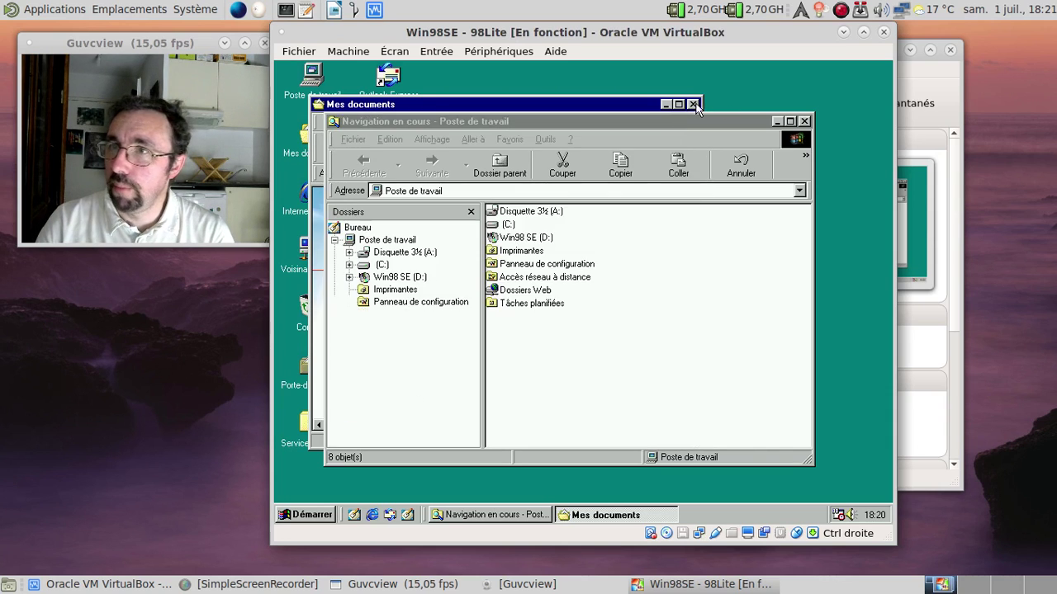
left_click(806, 122)
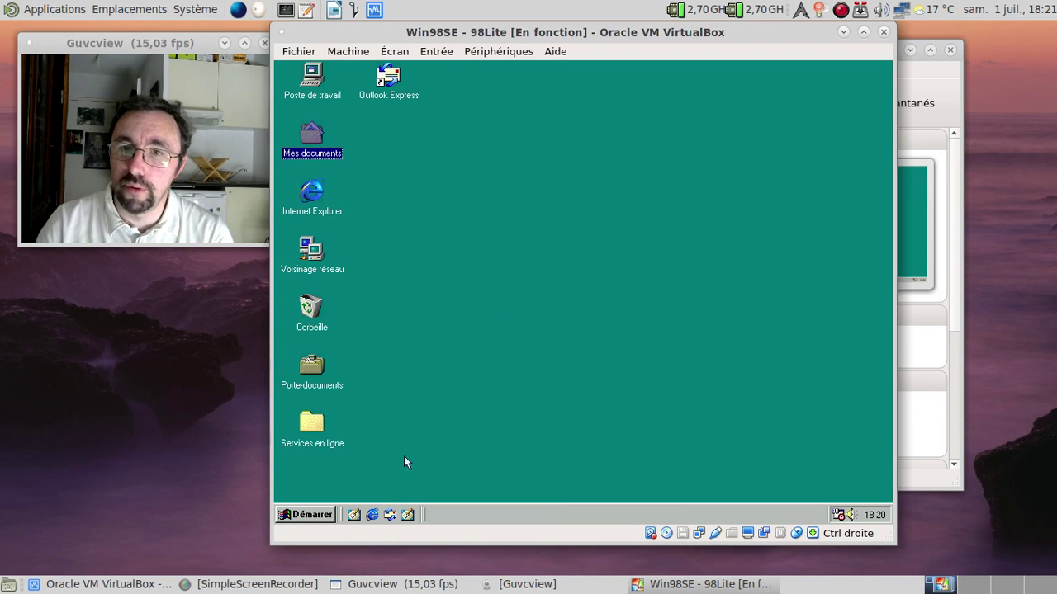
Open Ajout/Suppression de programmes from the Panneau de configuration and display the Windows components list.
left_click(305, 514)
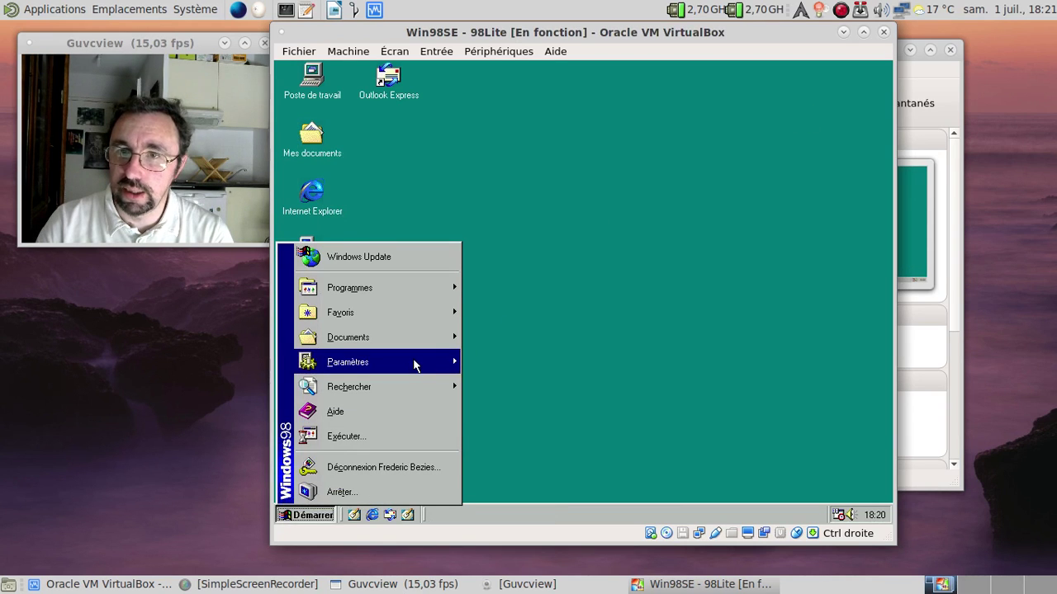
mouse_move(416, 365)
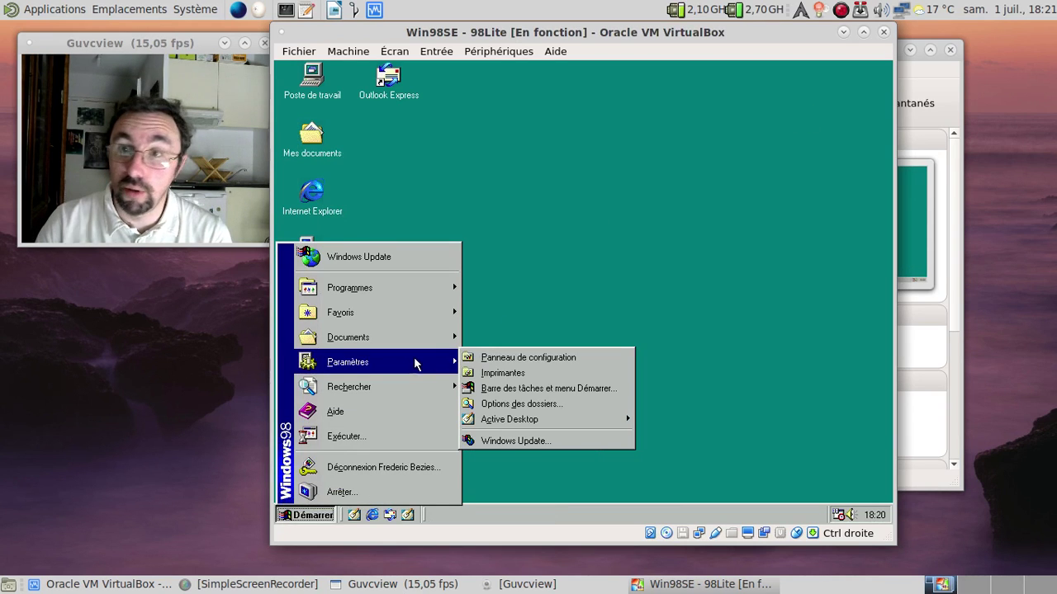
left_click(549, 367)
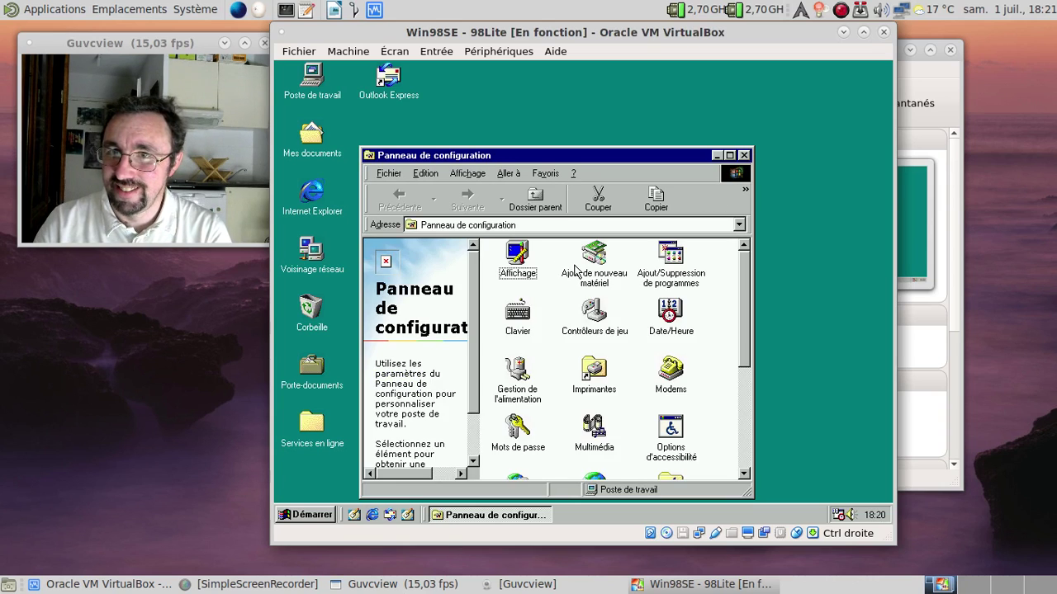
left_click(693, 277)
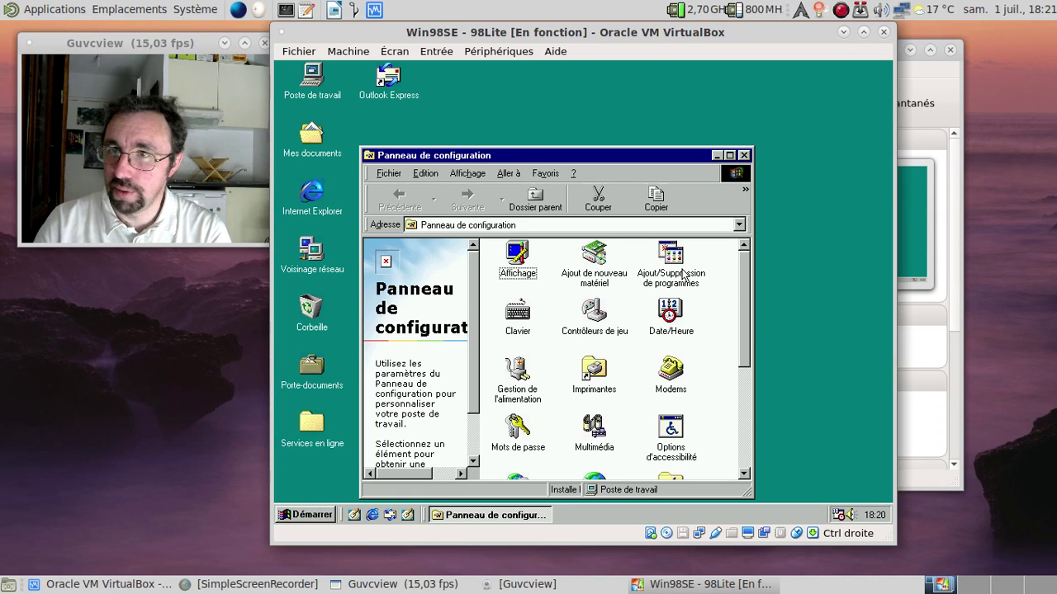
double_click(692, 275)
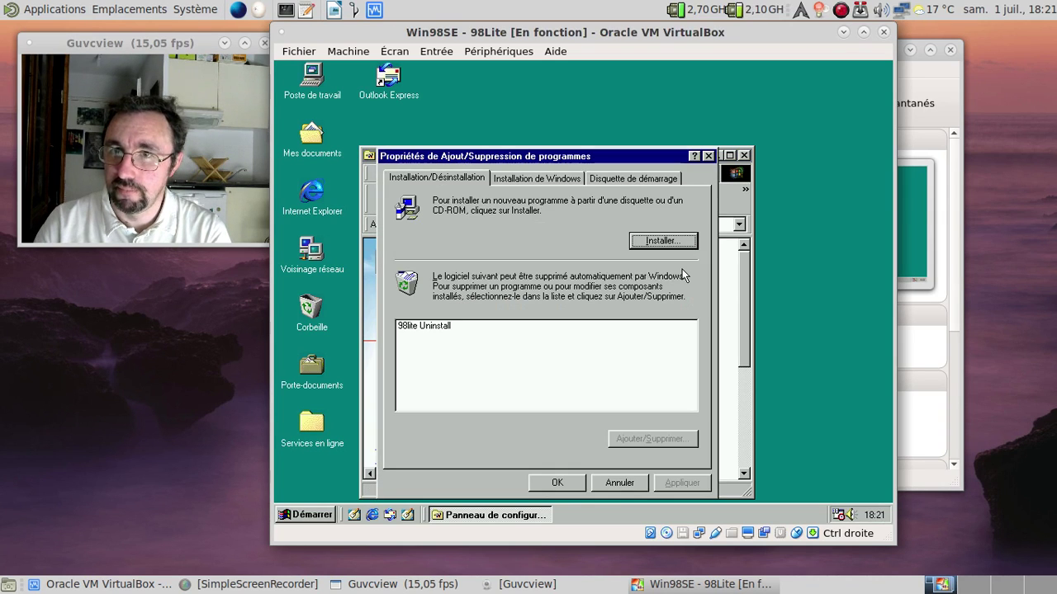
left_click(525, 180)
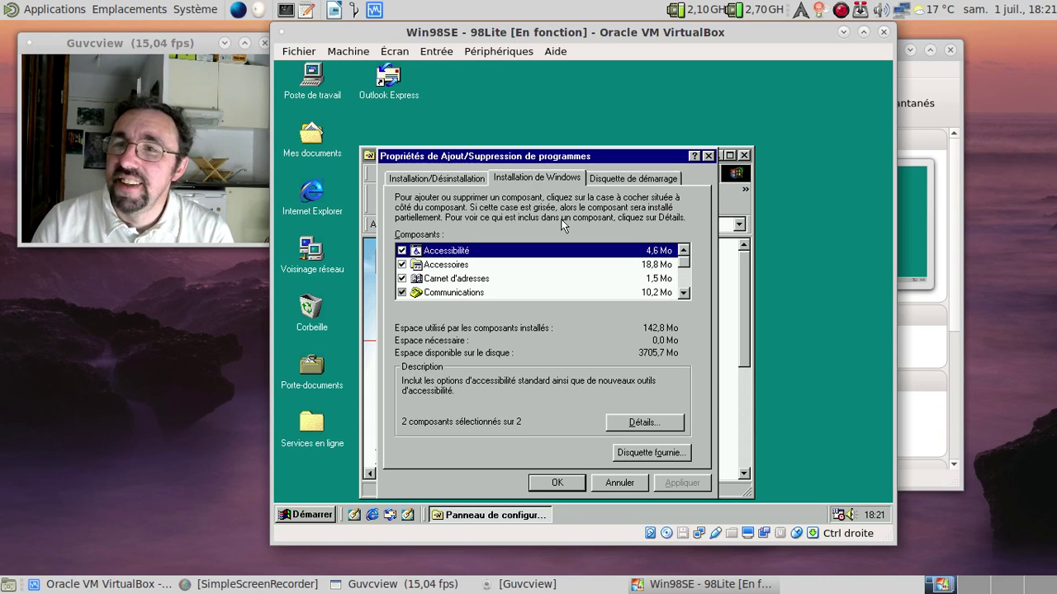
Examine the full list of Communications sub-components and close it without changing anything.
left_click(602, 294)
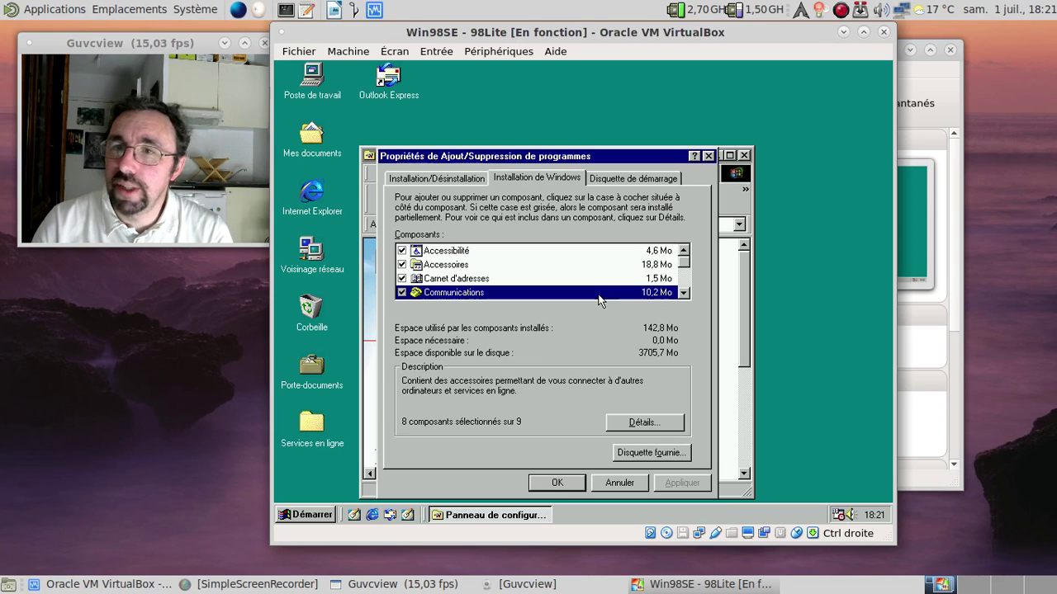
left_click(637, 425)
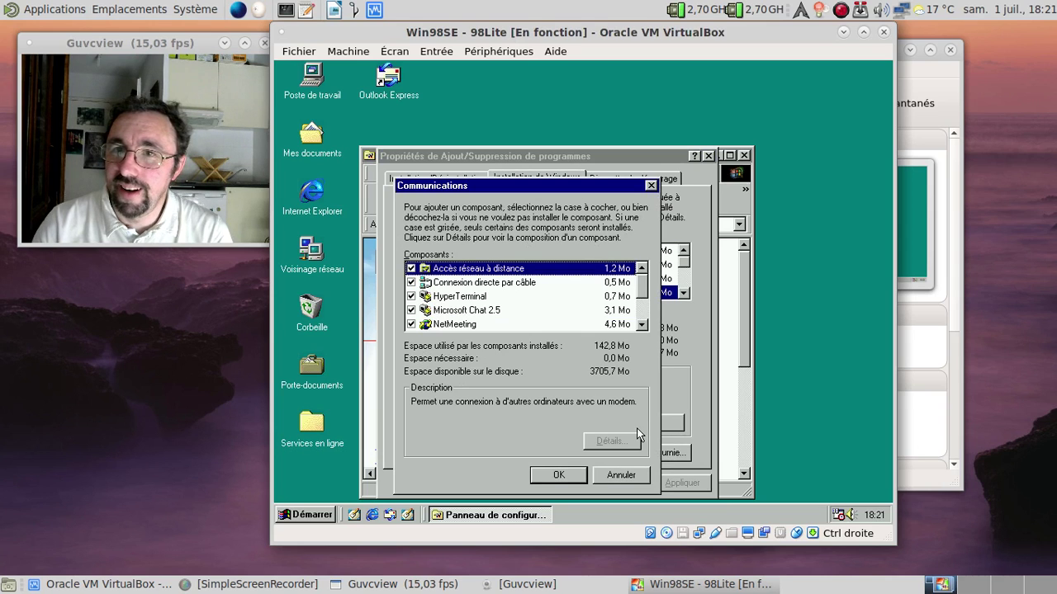
left_click(639, 325)
left_click(640, 325)
left_click(639, 325)
left_click(640, 325)
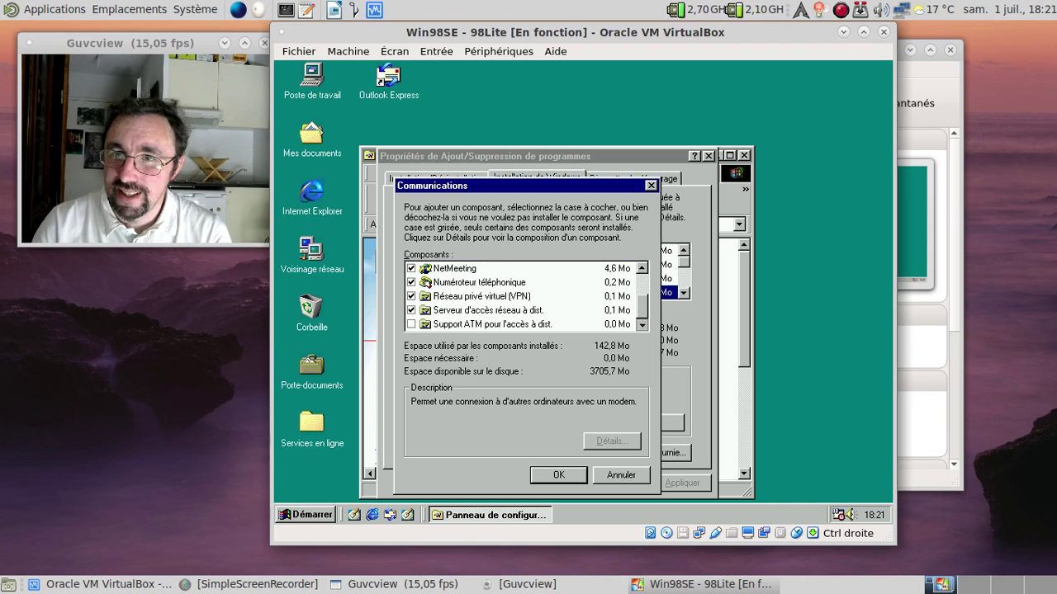
left_click(651, 185)
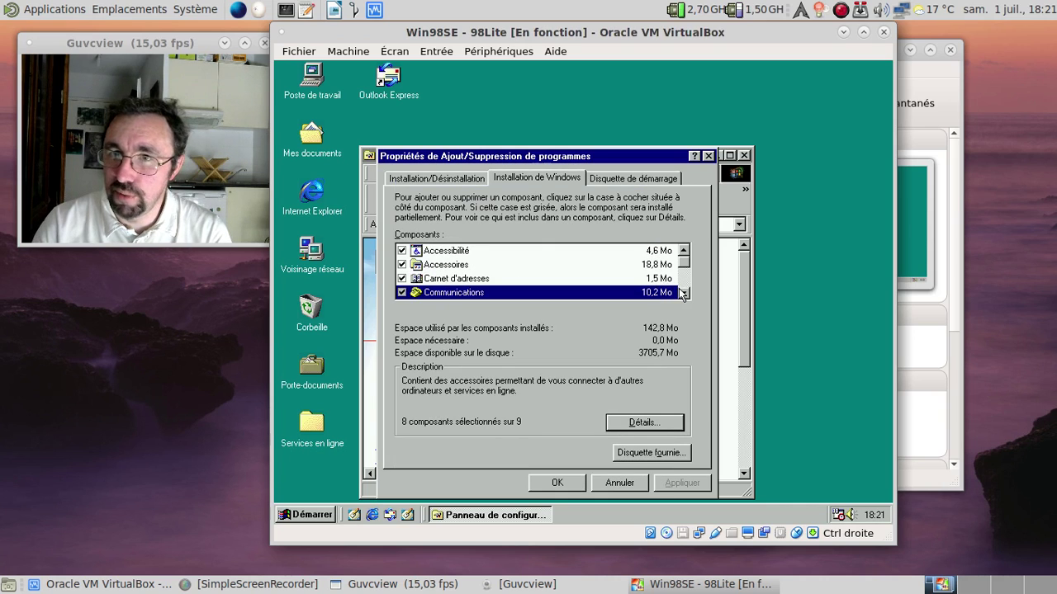
Deselect Internet Explorer 5 in the Outils Internet components, accepting the removal of its dependent components.
left_click(683, 293)
left_click(683, 293)
left_click(682, 293)
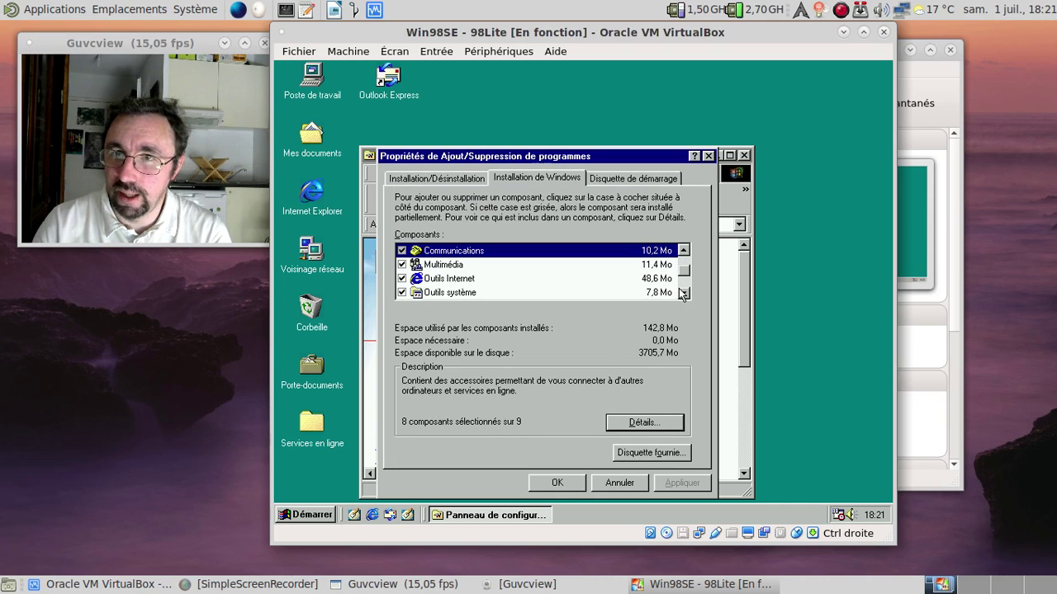
left_click(586, 279)
left_click(644, 419)
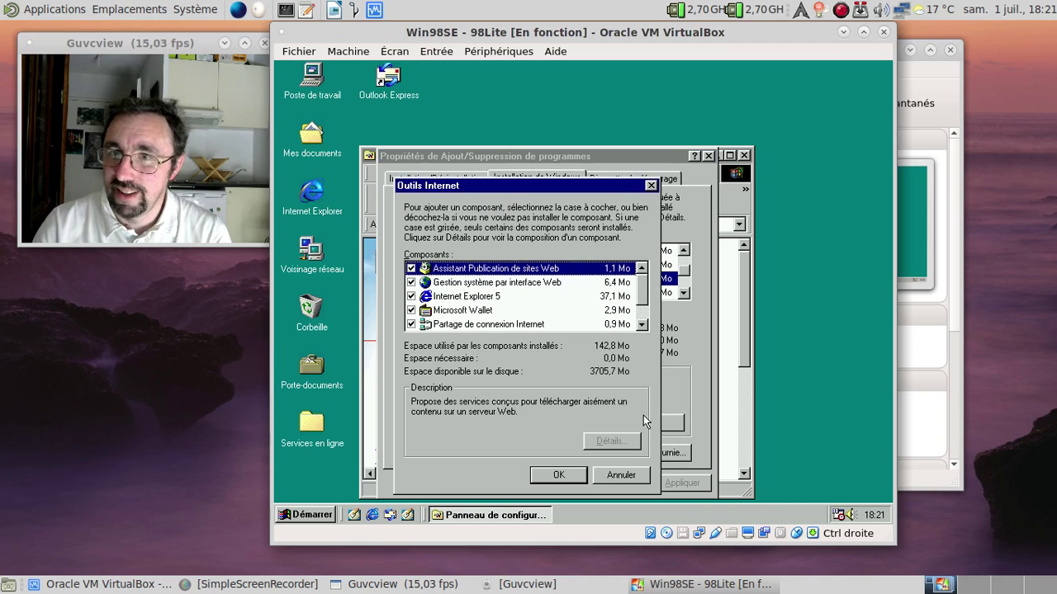
left_click(412, 297)
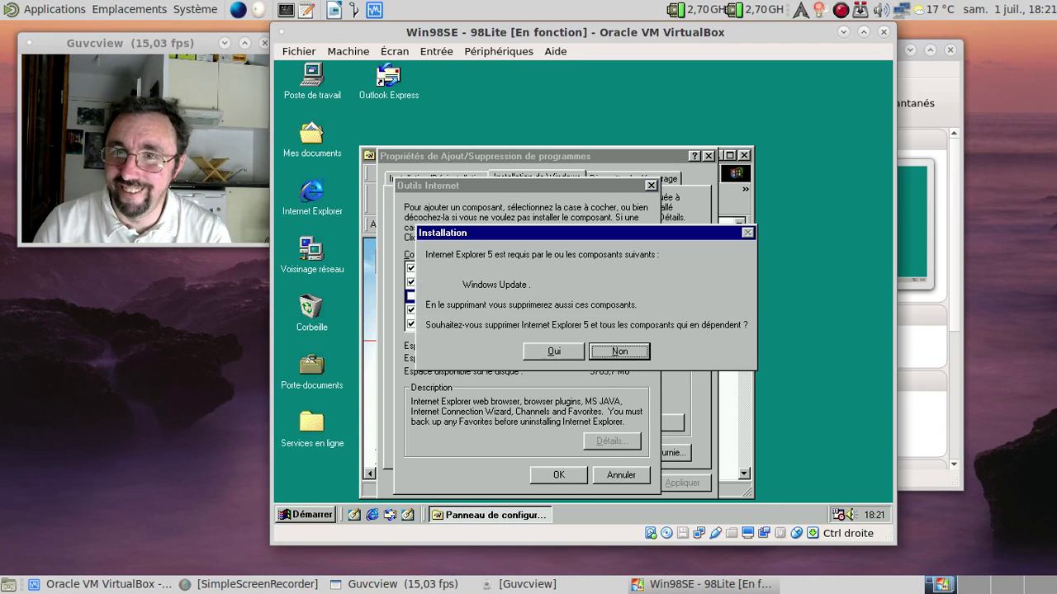
left_click(568, 350)
left_click(582, 477)
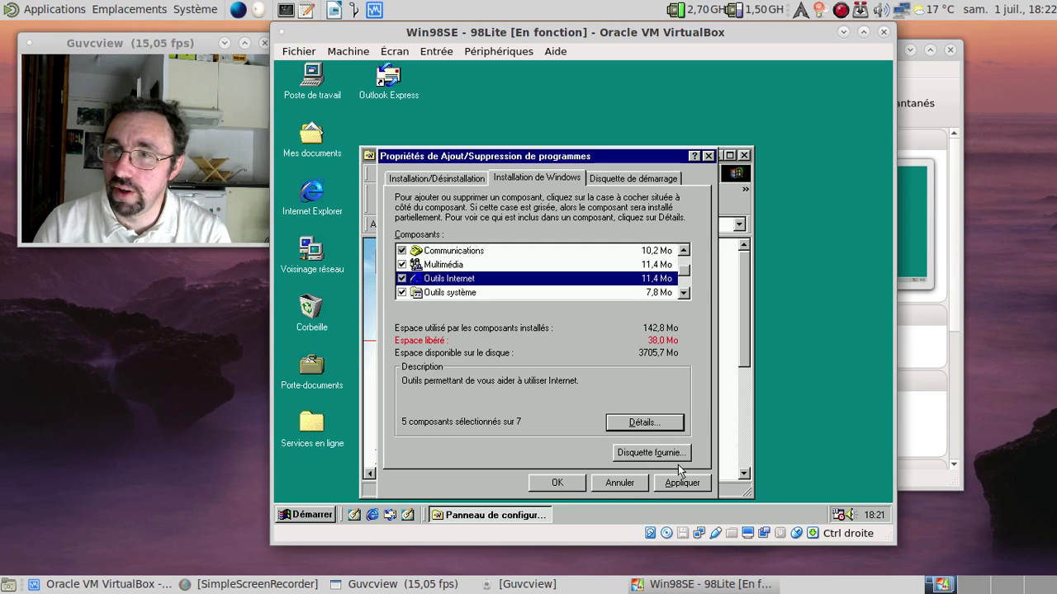
Apply the Internet Explorer removal, accept the 98lite warning, reboot Windows and confirm the network logon.
left_click(682, 482)
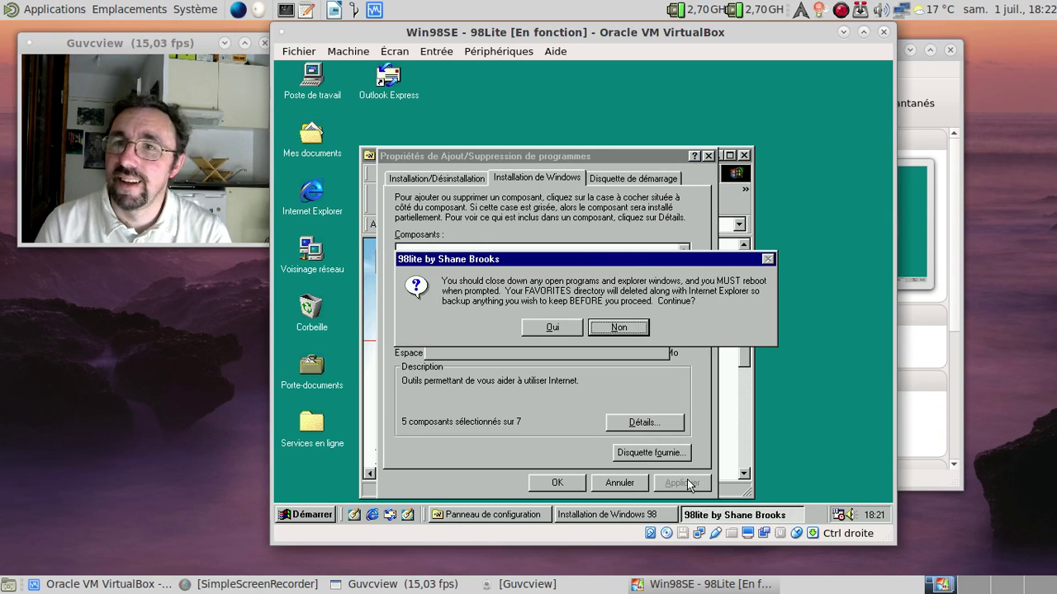
left_click(539, 330)
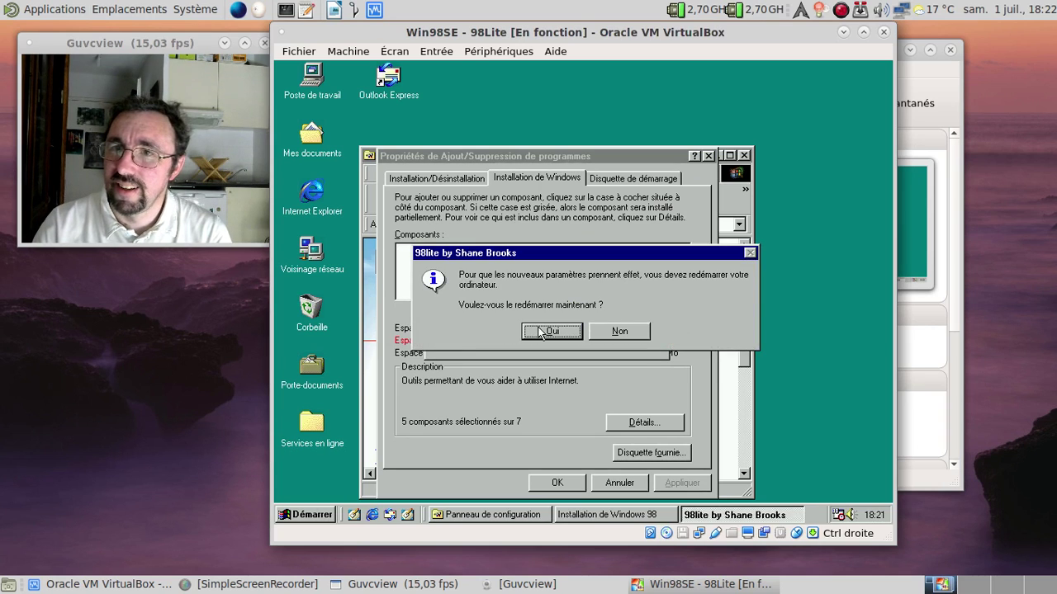
left_click(538, 331)
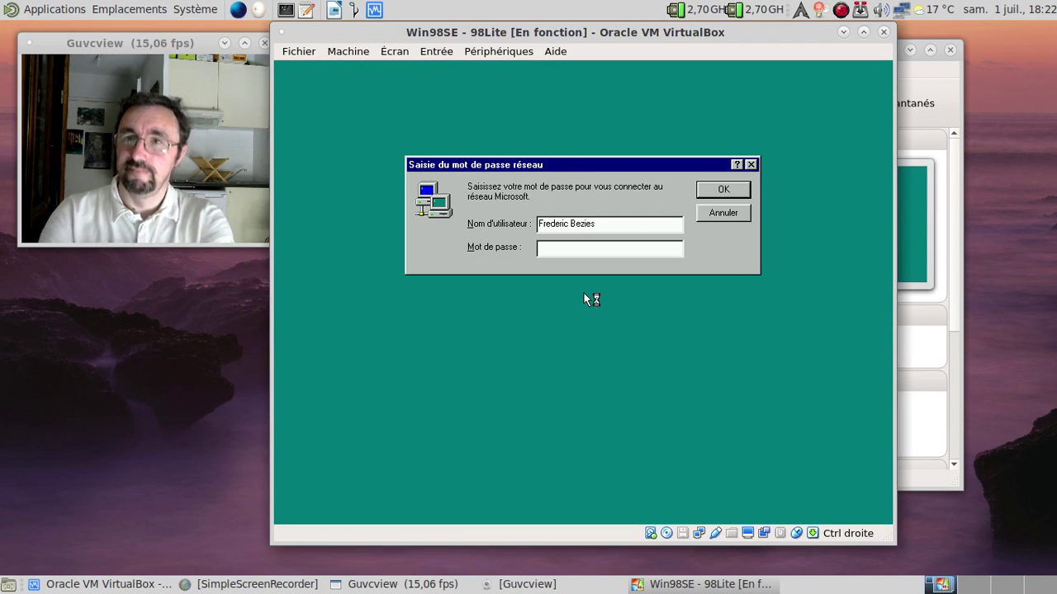
key("Return")
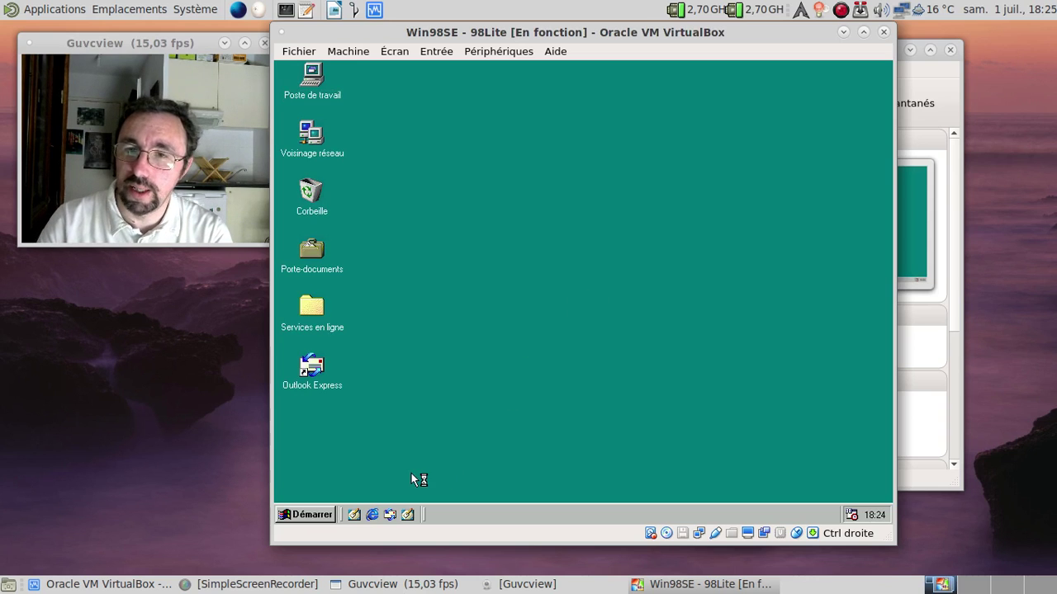
Try the Internet Explorer and Outlook Express quick-launch shortcuts, decline running DriveSpace3 and close the Panneau de configuration.
left_click(372, 514)
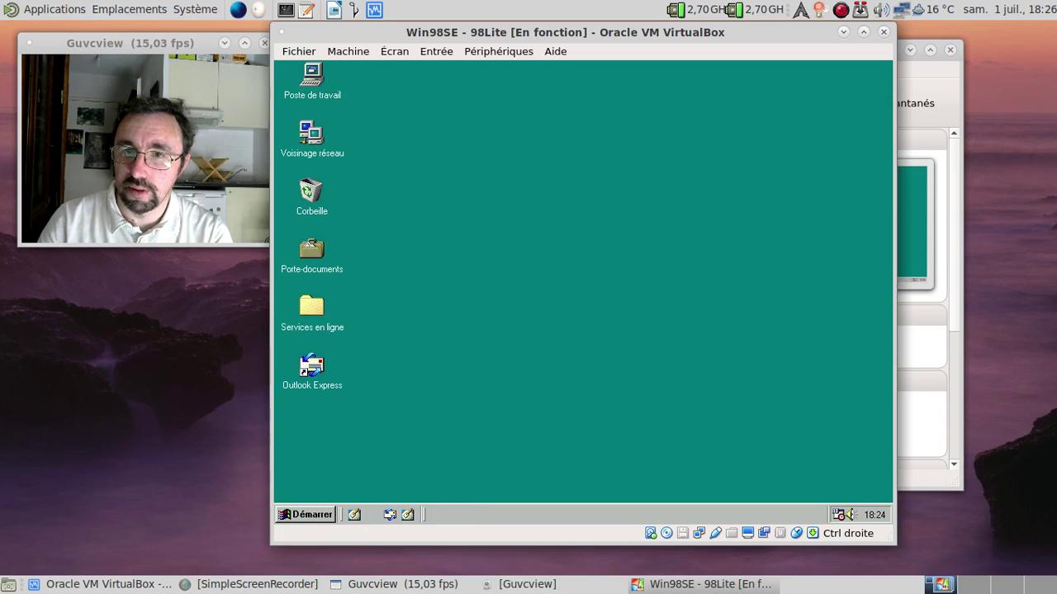
left_click(389, 514)
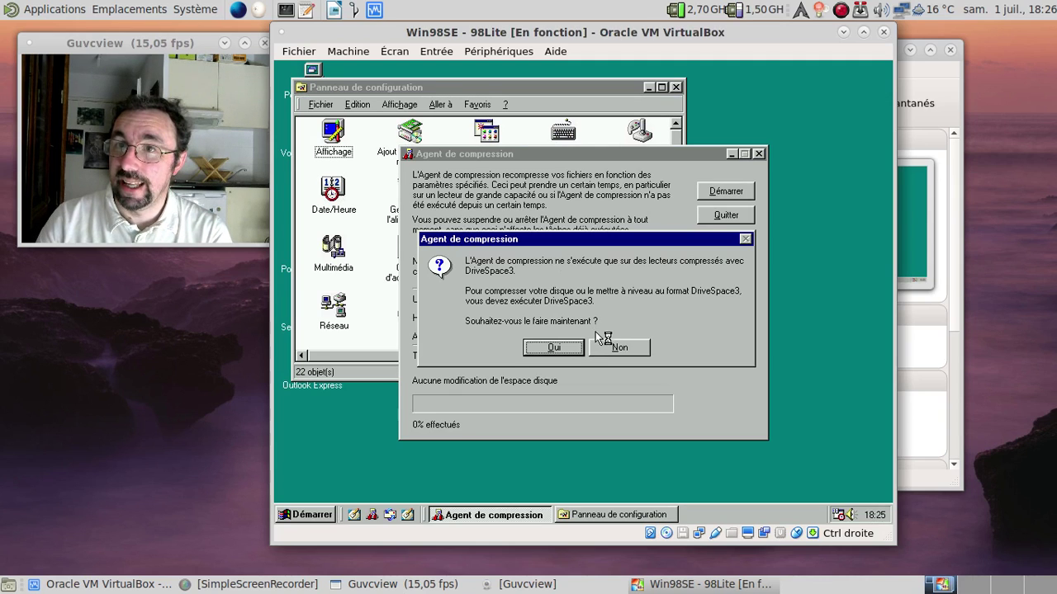
left_click(615, 347)
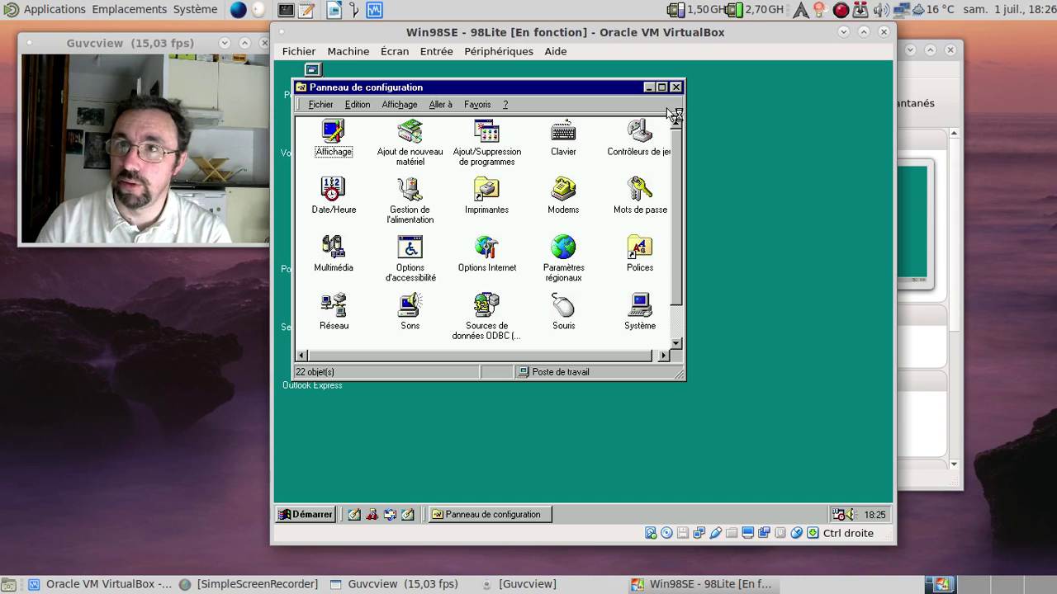
left_click(676, 88)
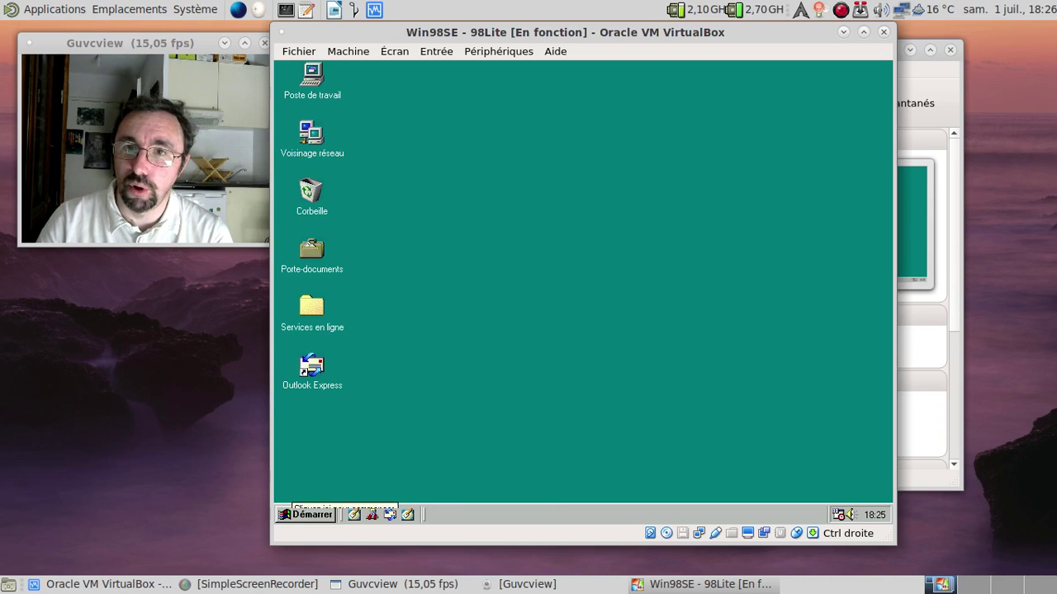
Check the entries of the Démarrer menu after the Internet Explorer removal and close it.
left_click(306, 514)
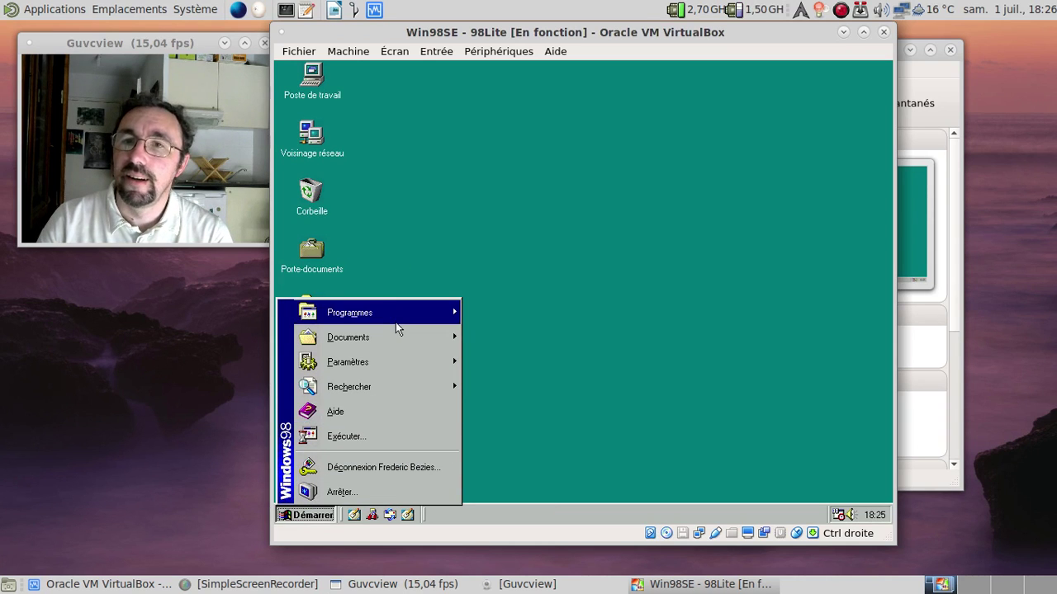
mouse_move(396, 322)
left_click(476, 207)
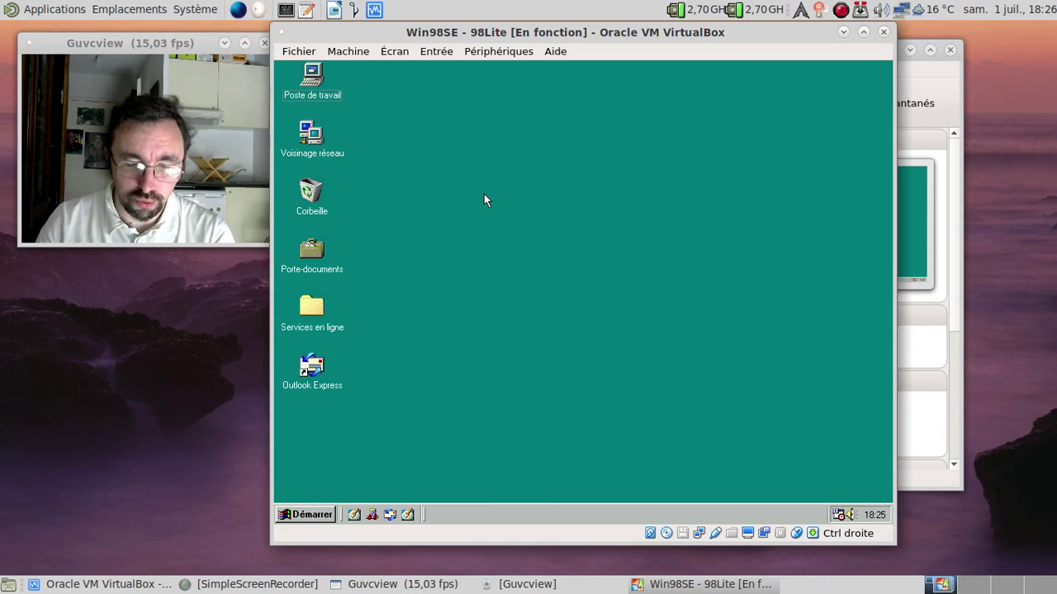
Open the C: drive in Windows Explorer and display the Boutons standard bar on its own row beneath the menu bar.
key("super+e")
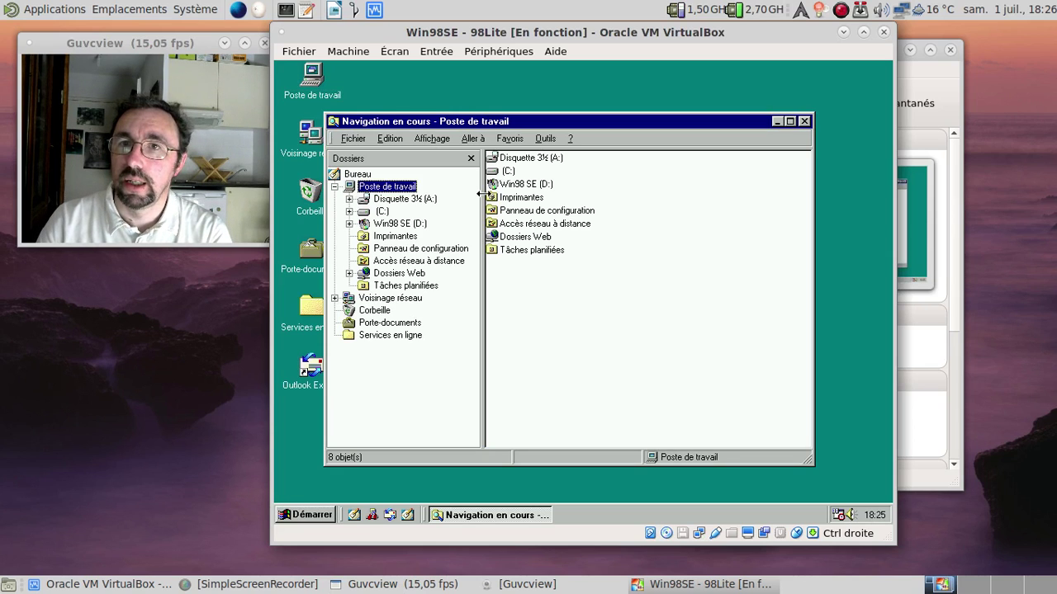
left_click(383, 212)
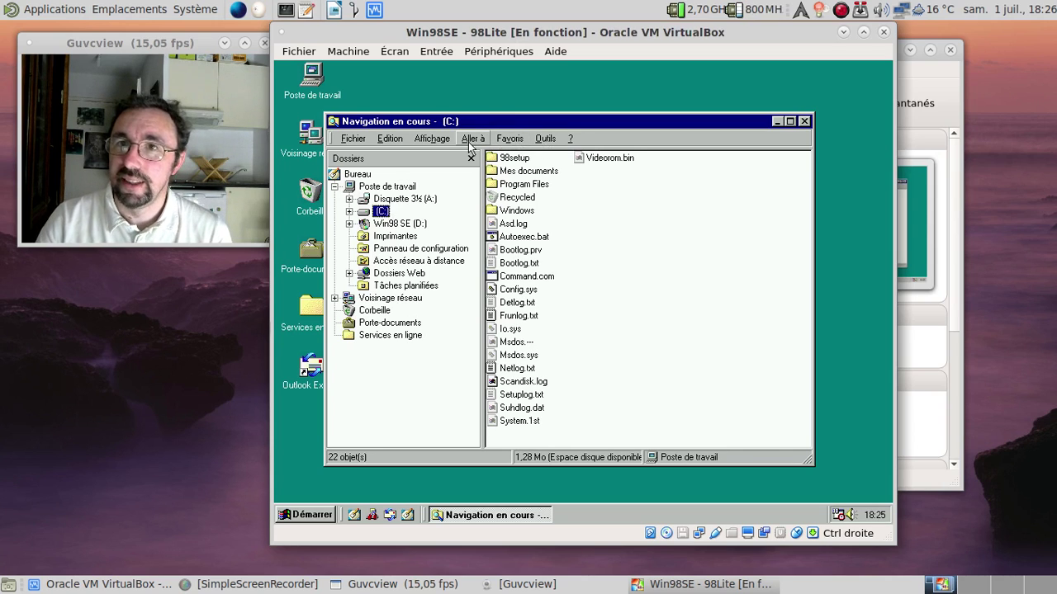
left_click(433, 139)
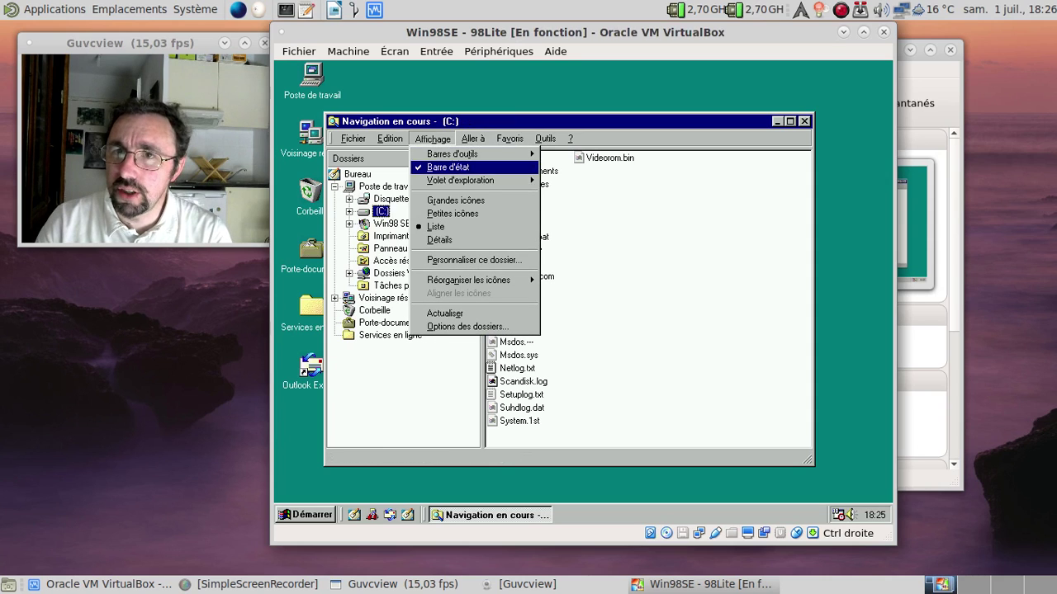
mouse_move(453, 153)
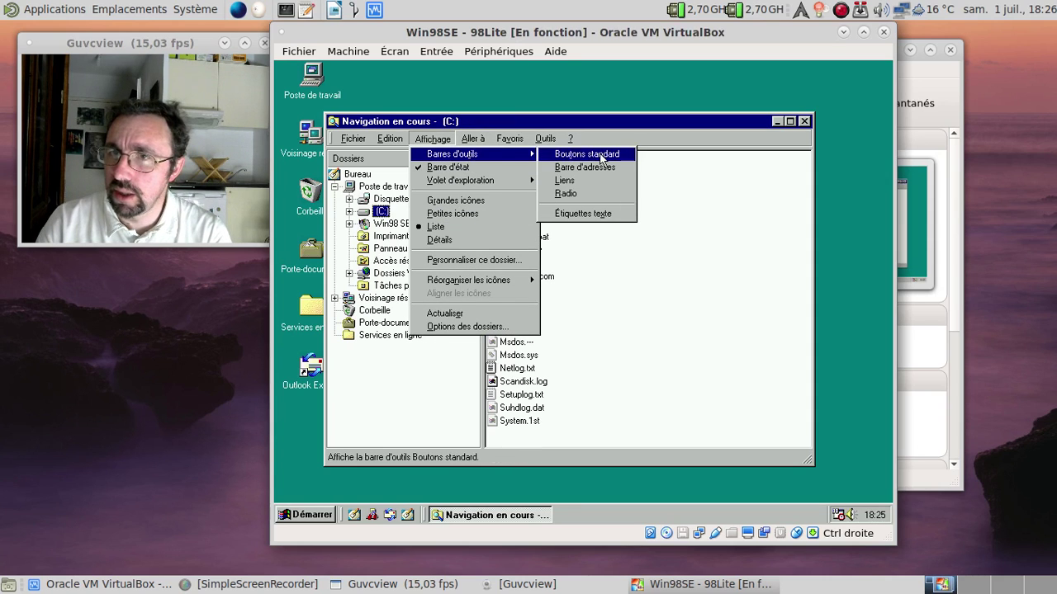
left_click(578, 156)
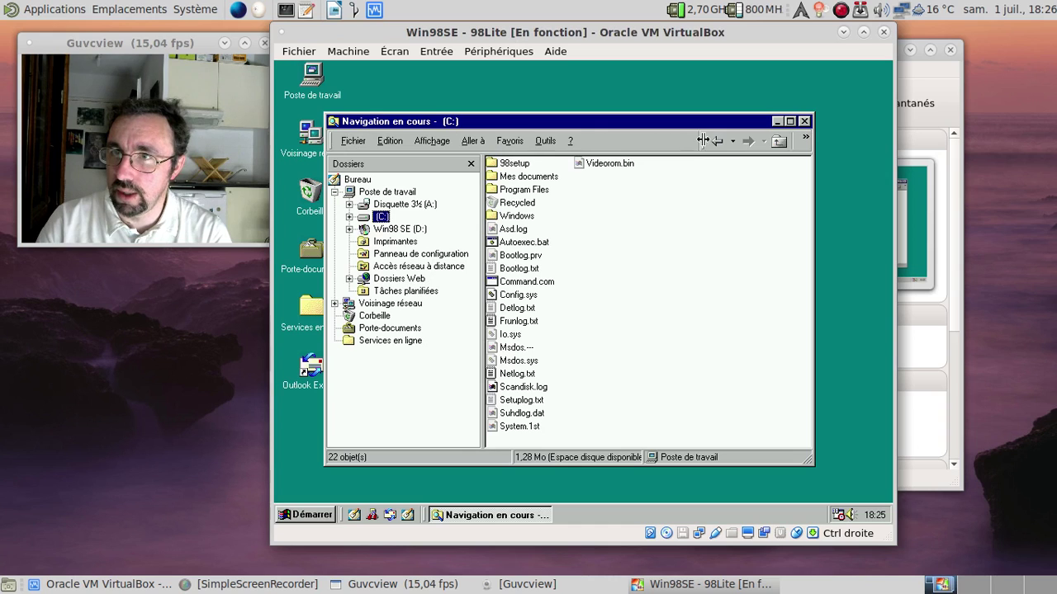
left_click_drag(703, 140, 704, 155)
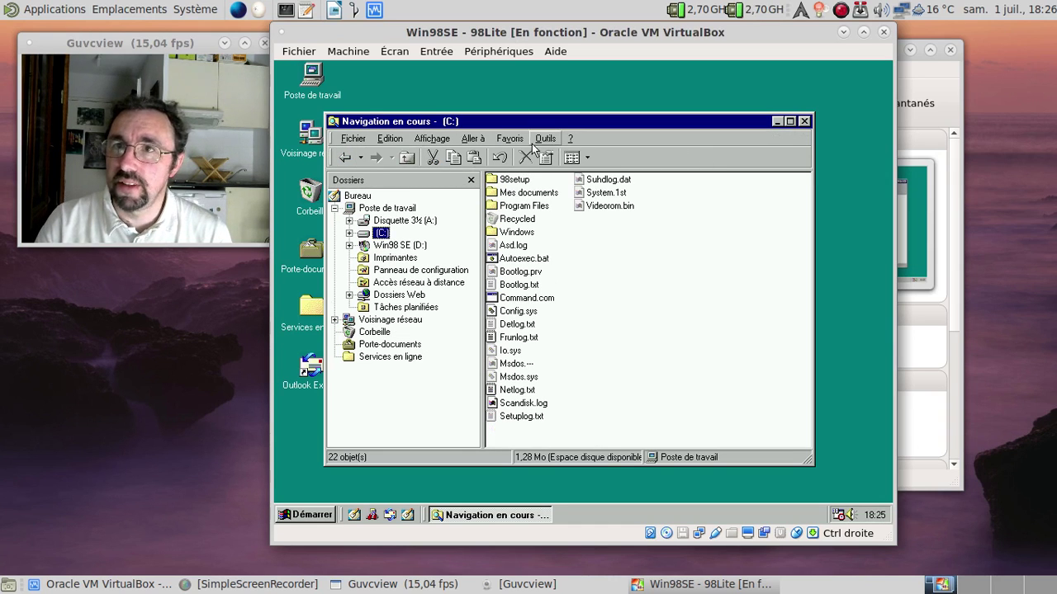
View the À propos de Windows 98 information from Explorer, dismiss it and close the Explorer window.
left_click(570, 139)
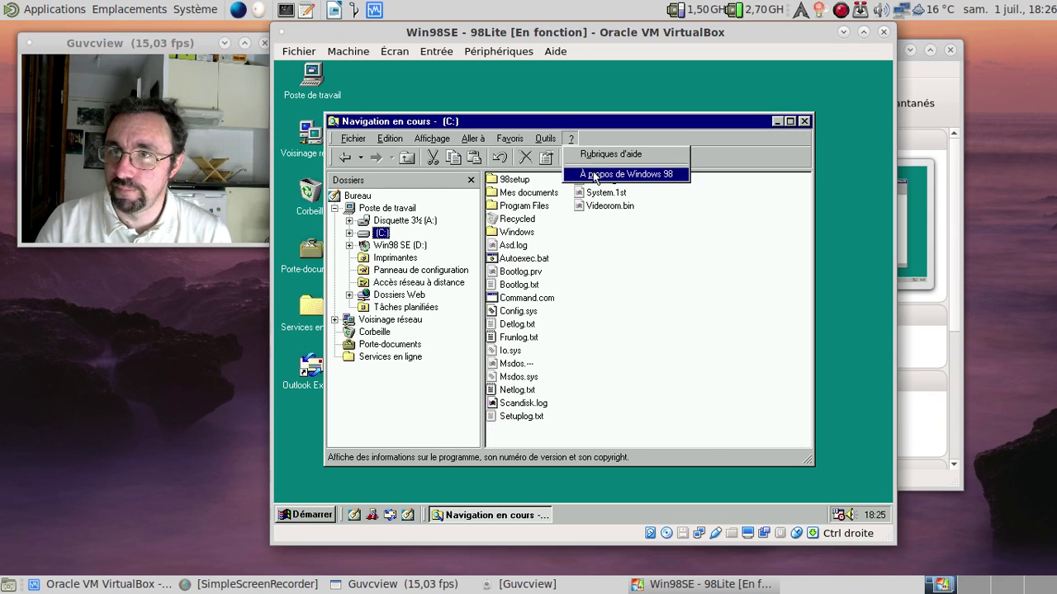
left_click(592, 172)
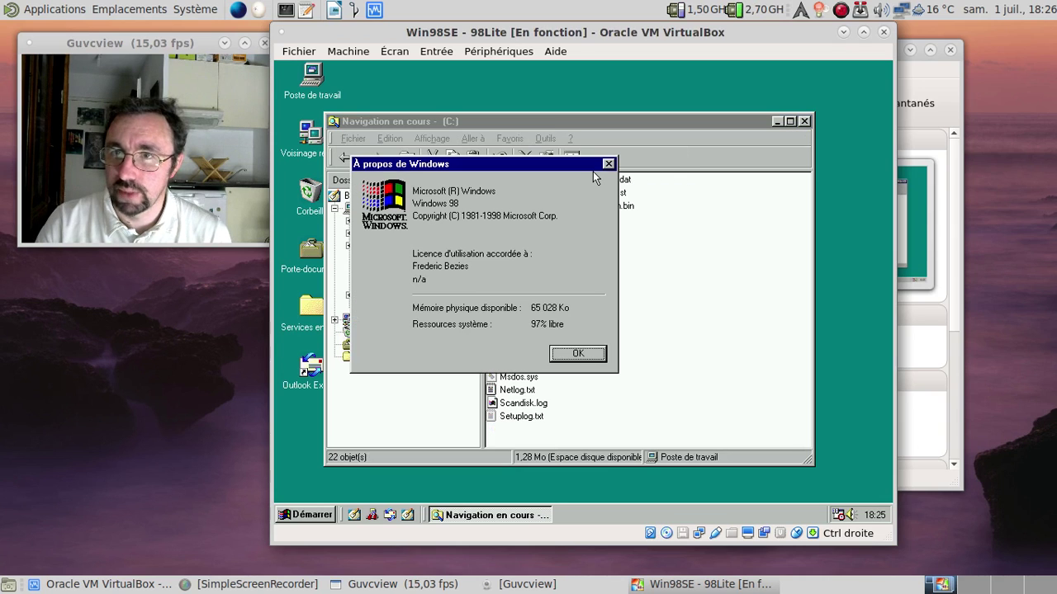
left_click(574, 353)
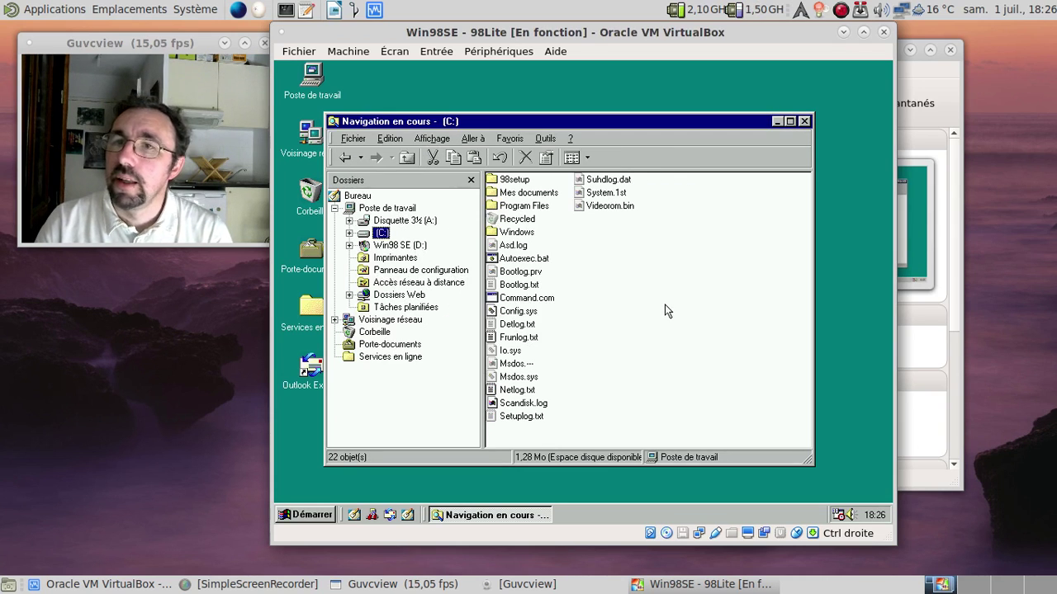
left_click(803, 120)
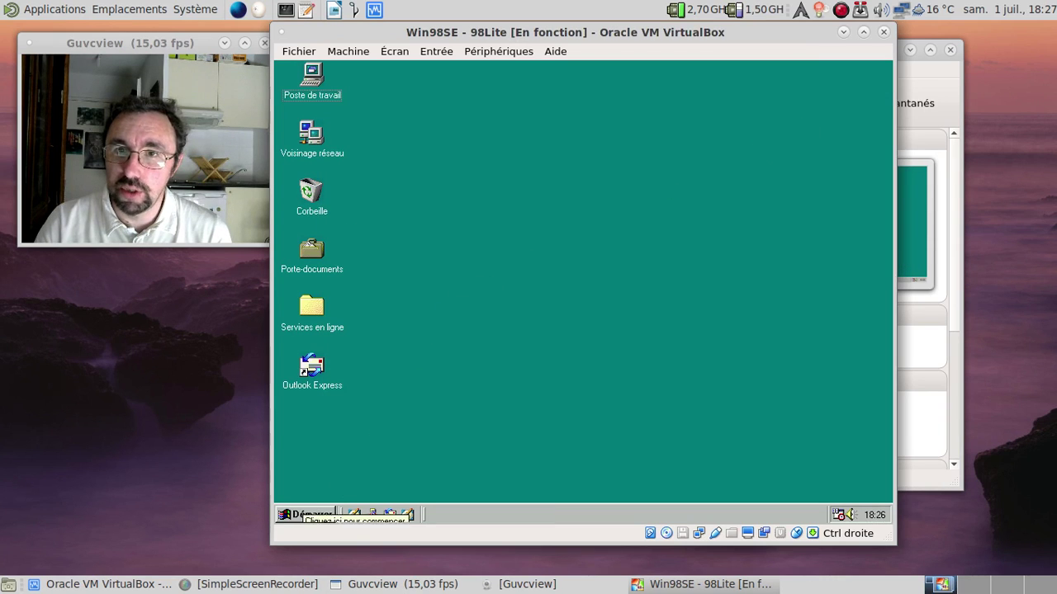
Open the Mes documents folder, enlarge its window to examine the contents and Affichage options, and close it.
left_click(307, 517)
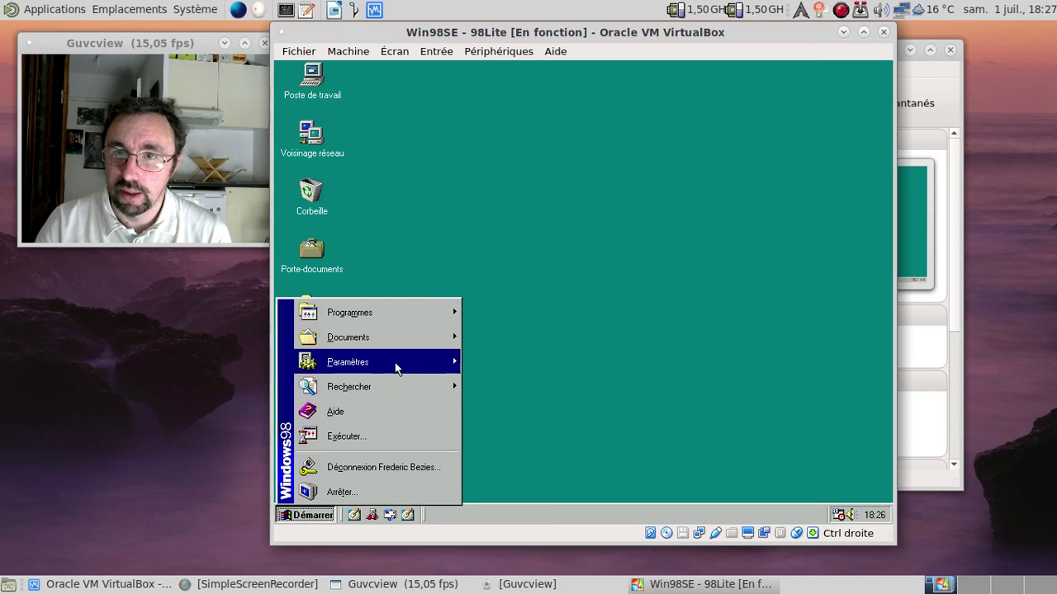
mouse_move(391, 347)
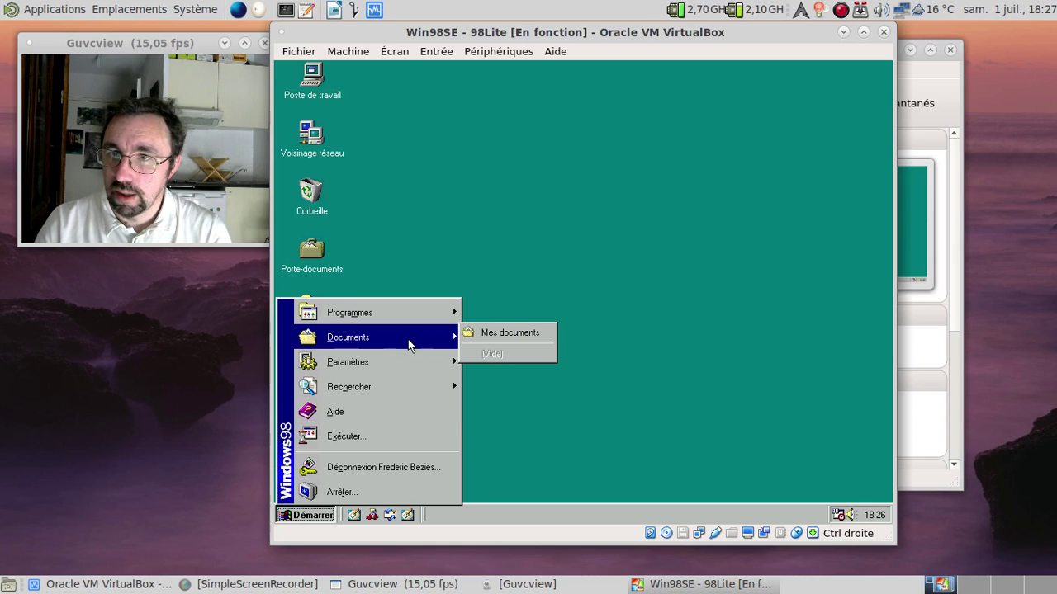
left_click(484, 338)
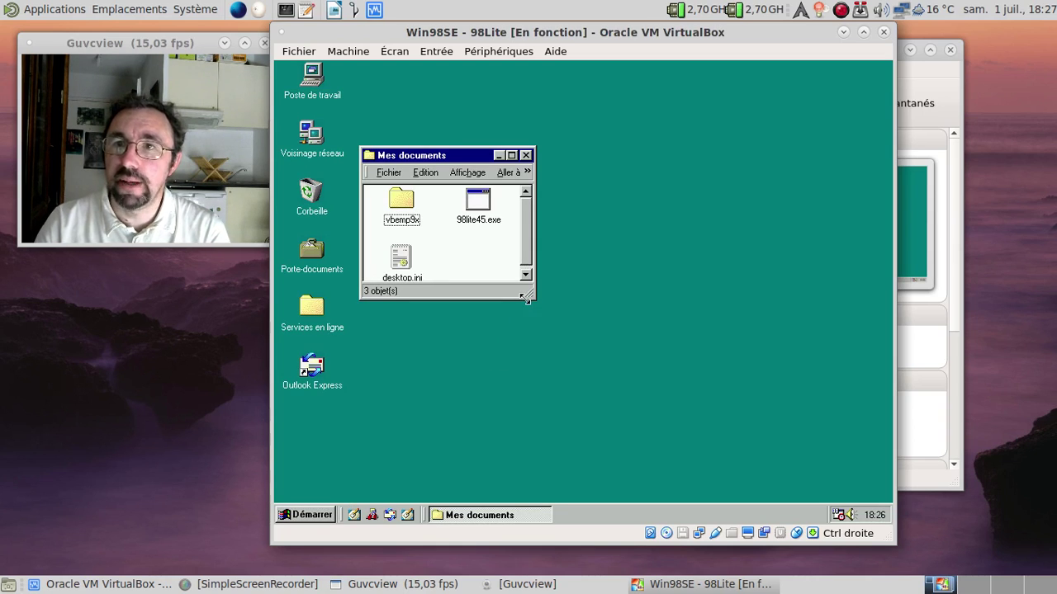
left_click_drag(532, 296, 798, 421)
left_click(469, 172)
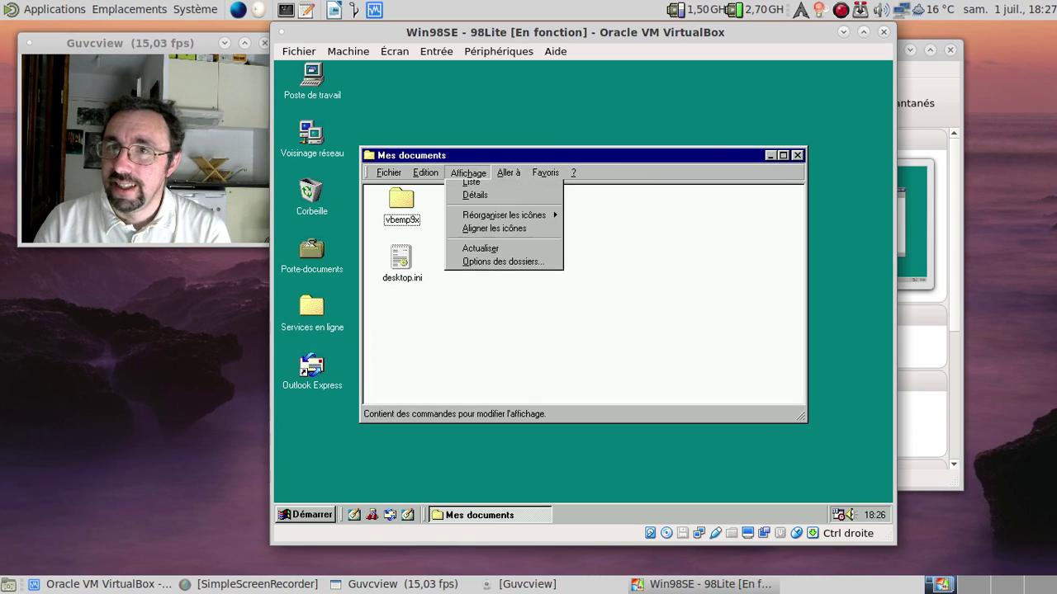
left_click(474, 174)
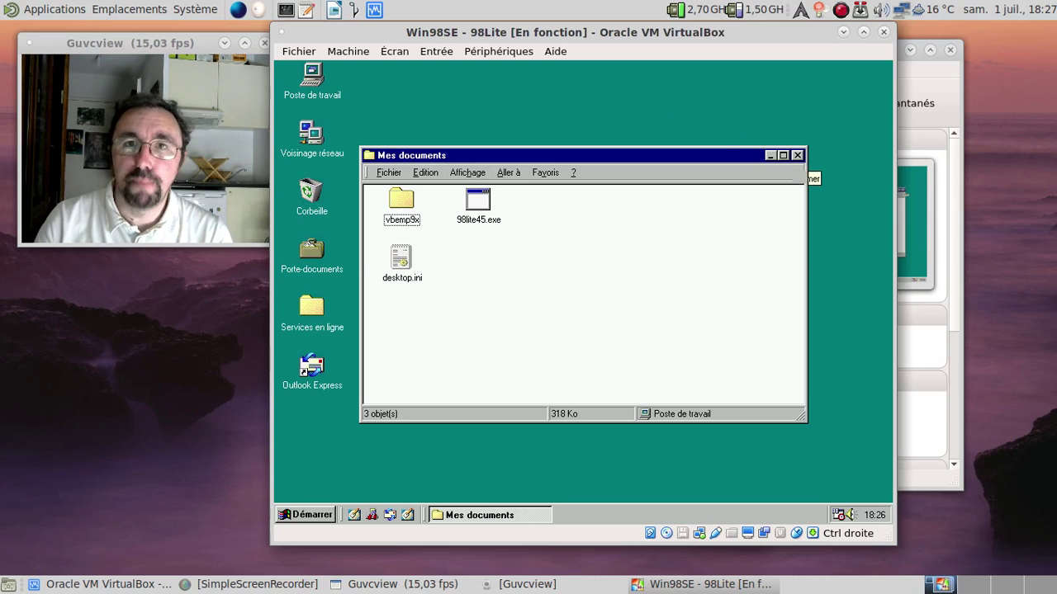
left_click(797, 155)
Check the general system properties of Poste de travail for the Windows version and 98lite branding, and close them.
double_click(312, 82)
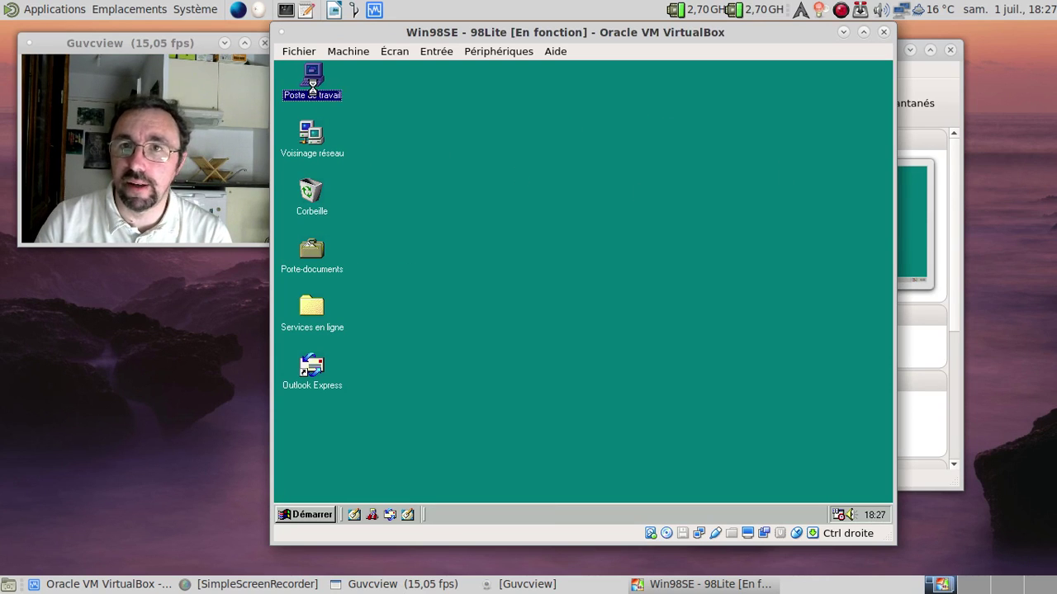
right_click(312, 84)
left_click(387, 210)
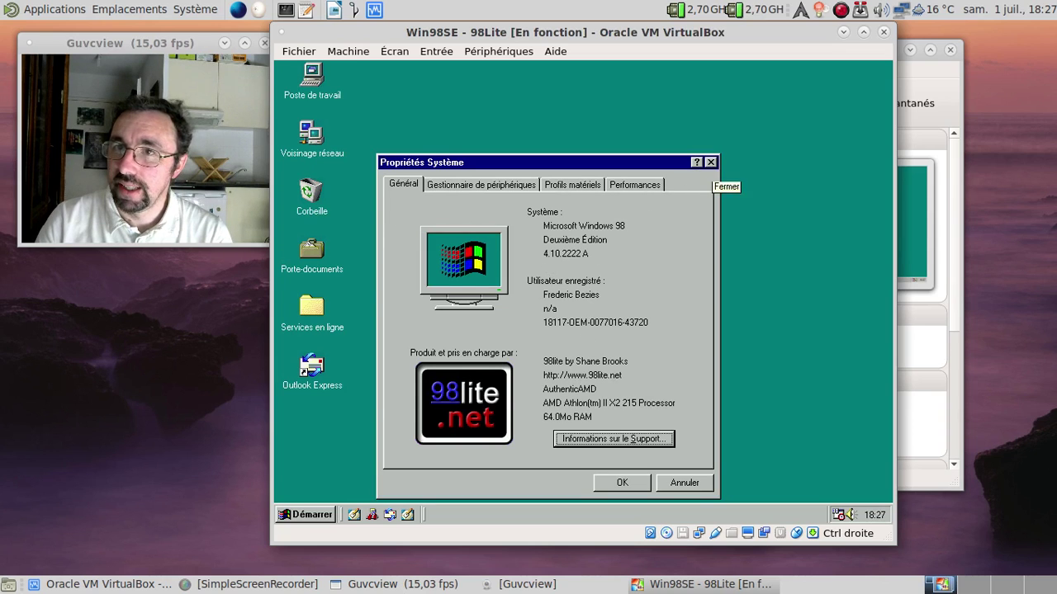
left_click(710, 162)
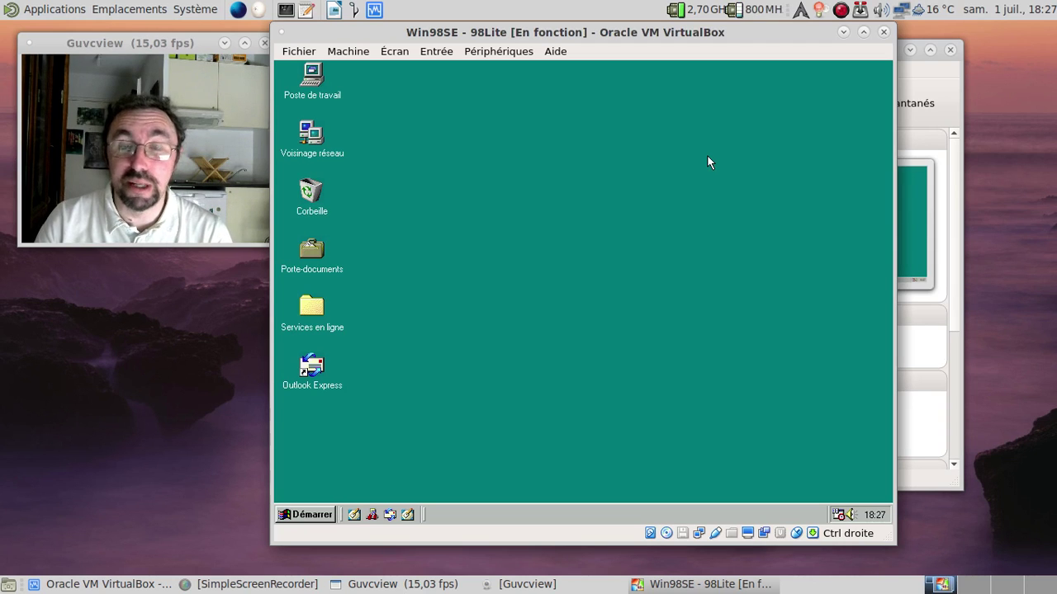
Shut down Windows 98 with the Arrêter option.
left_click(314, 515)
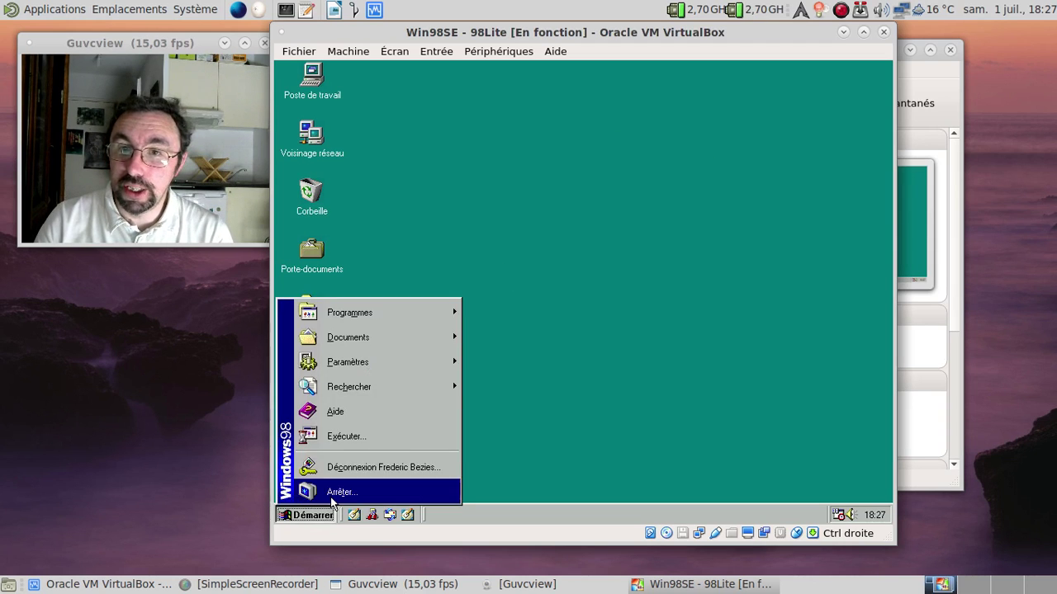
left_click(347, 489)
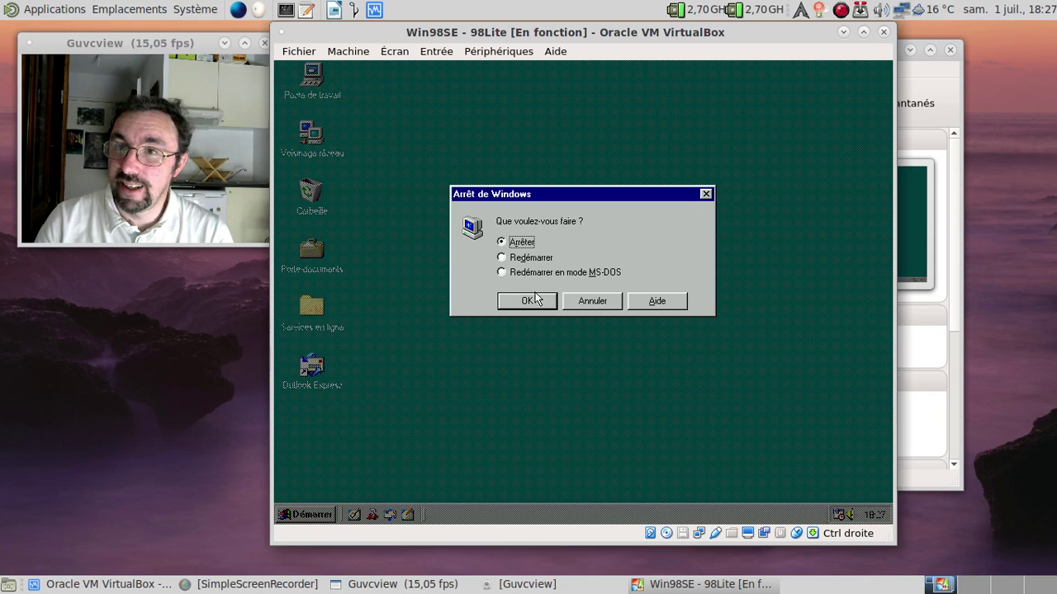
left_click(535, 299)
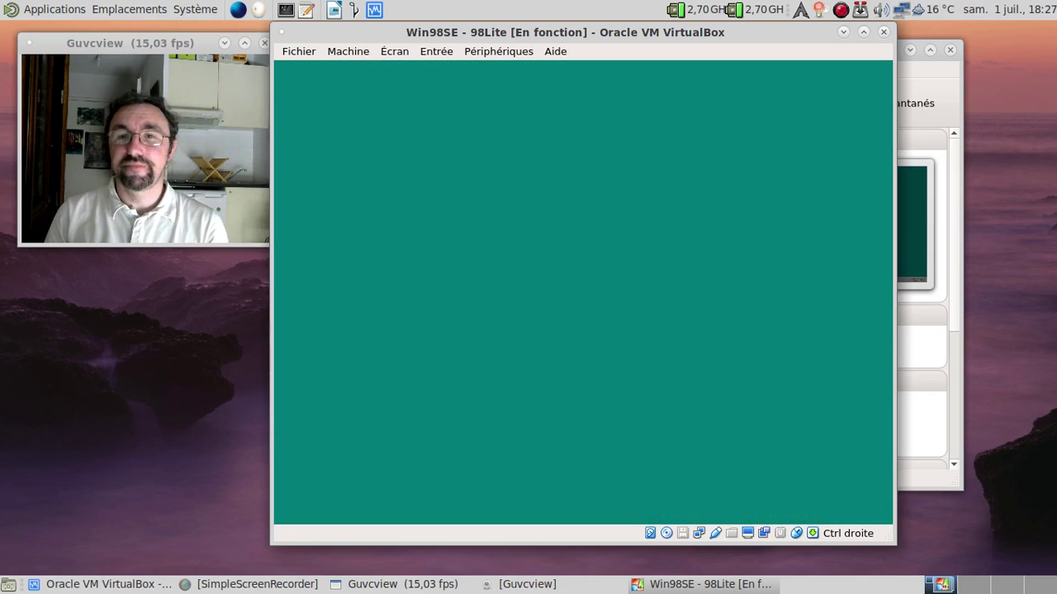